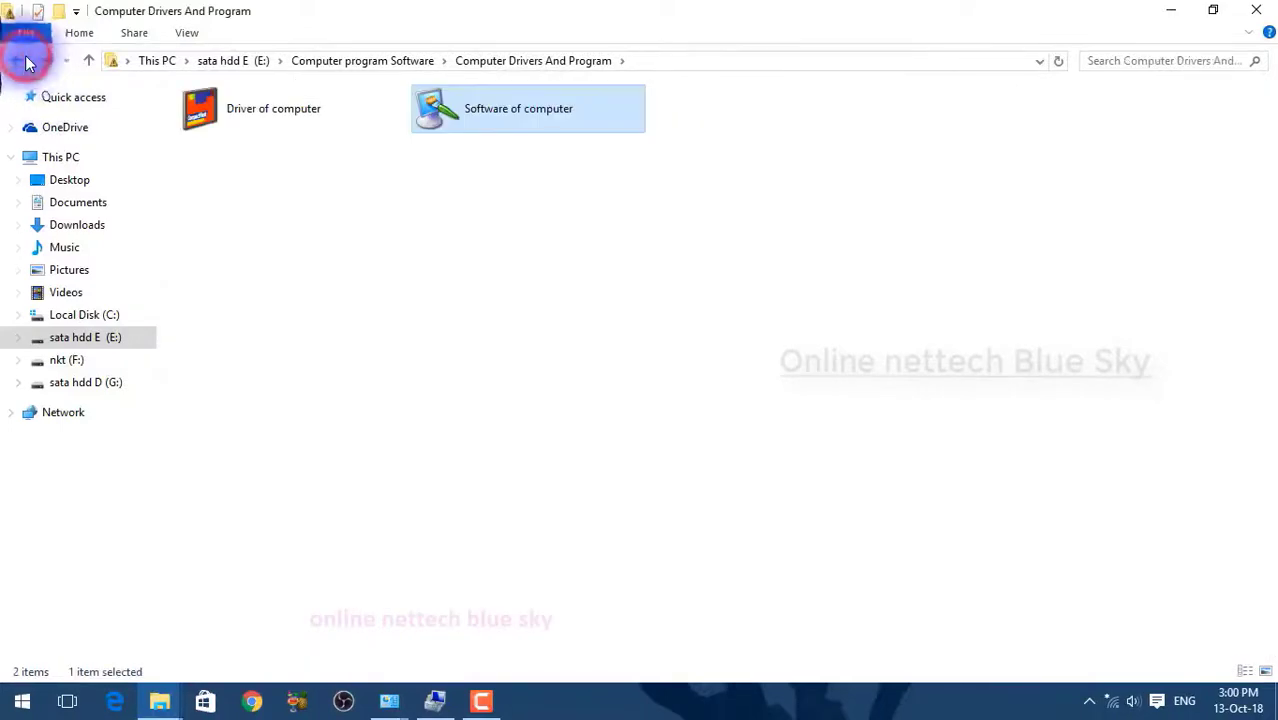
# - Go back to the This PC overview in File Explorer, briefly checking the Computer Management window
pyautogui.click(20, 60)
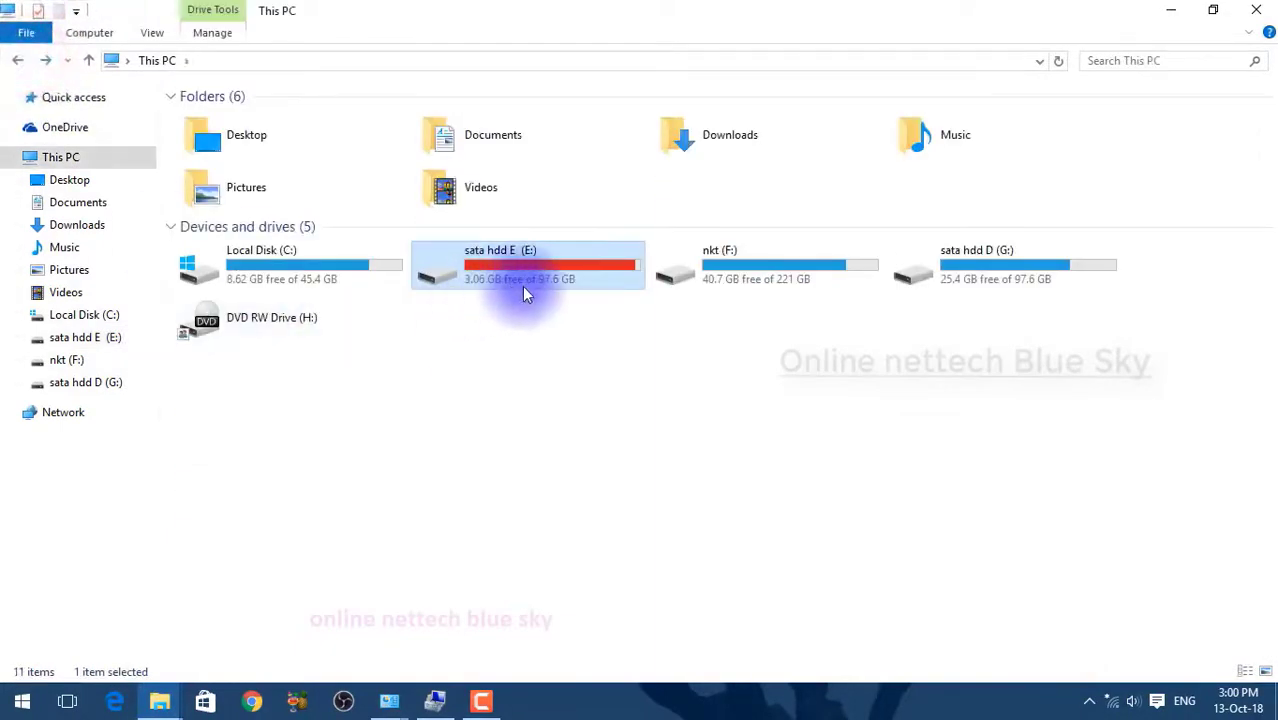
pyautogui.click(430, 708)
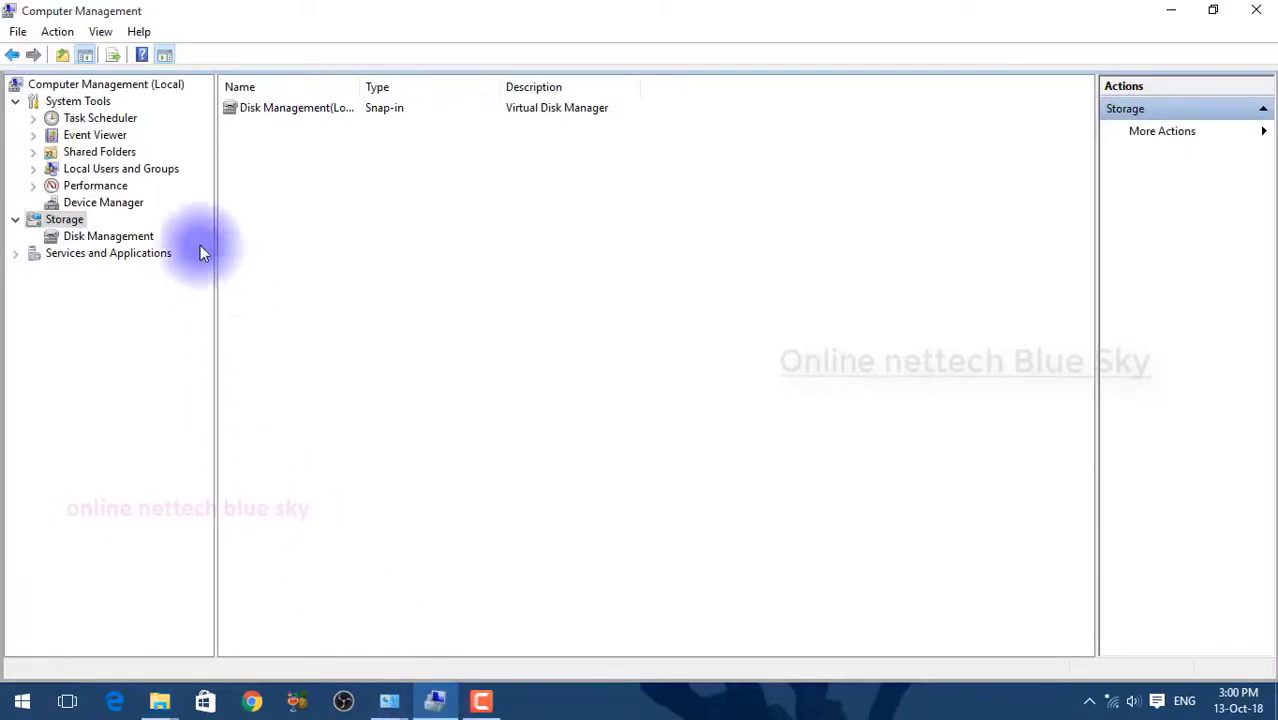
pyautogui.click(160, 703)
pyautogui.click(865, 628)
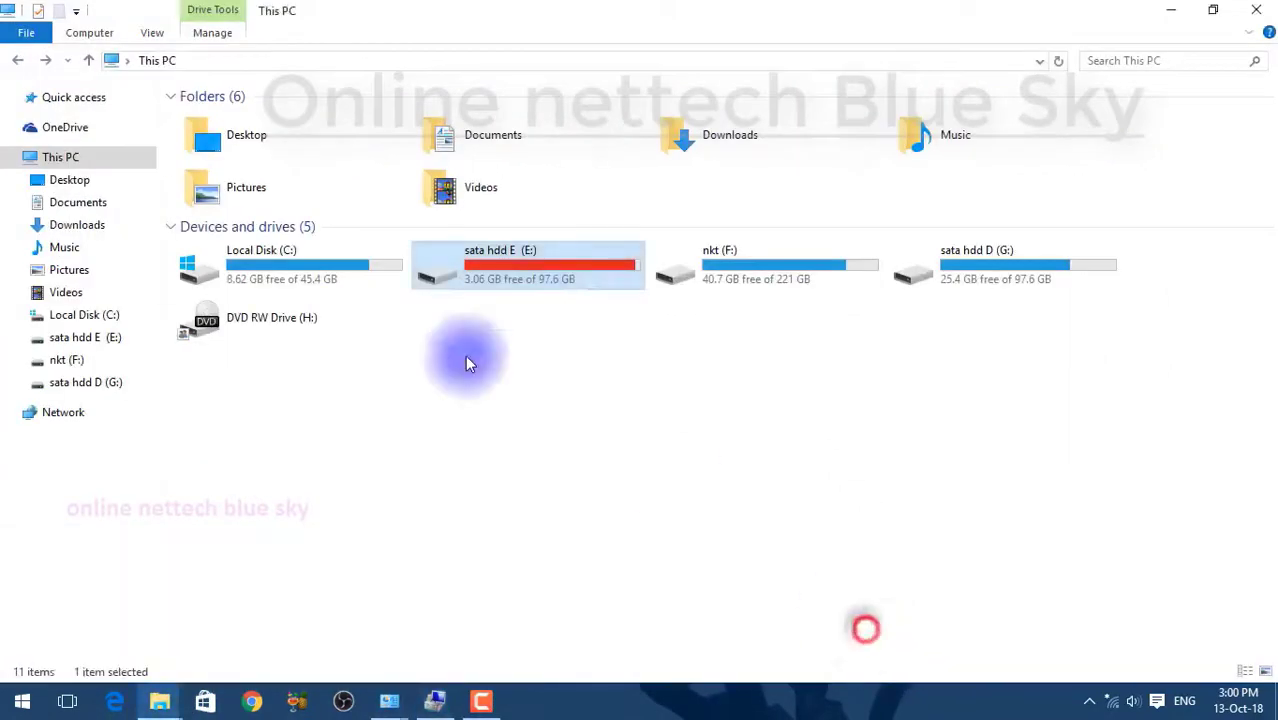
# - Examine the capacity and free space of drives C:, E:, F: and G: in This PC
pyautogui.click(340, 258)
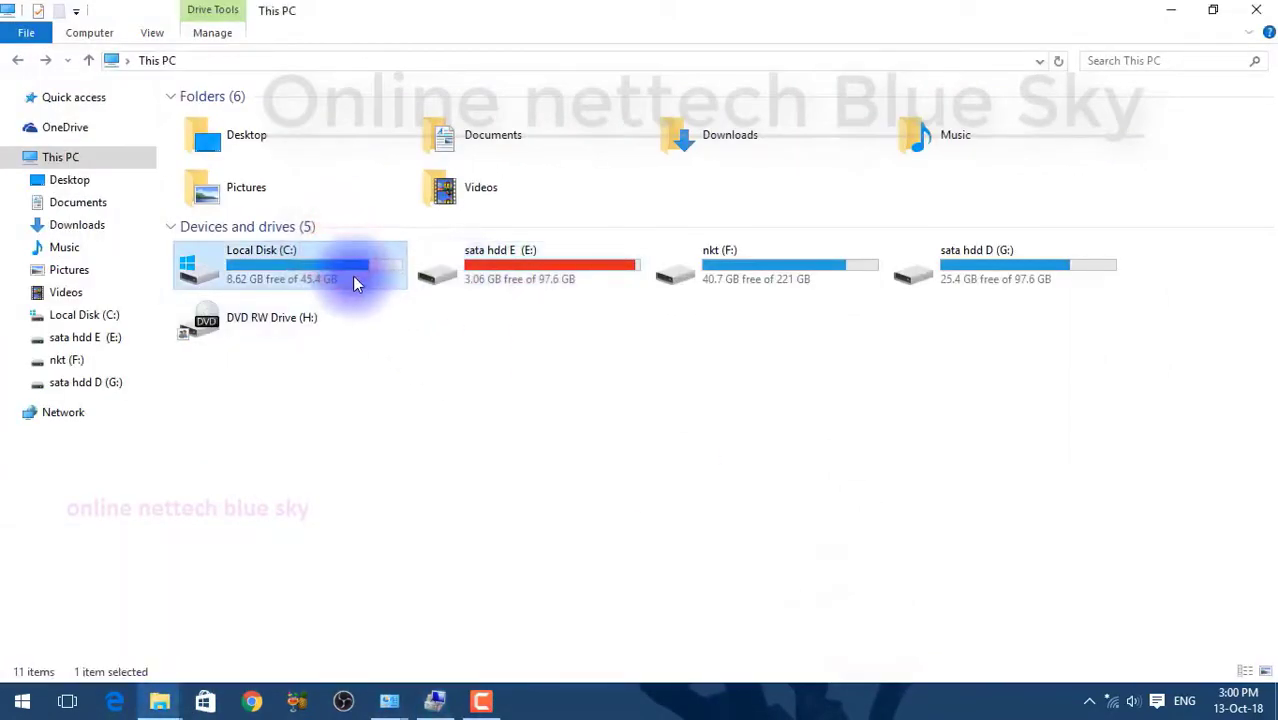
pyautogui.click(493, 276)
pyautogui.click(383, 275)
pyautogui.click(485, 268)
pyautogui.click(722, 265)
pyautogui.click(935, 265)
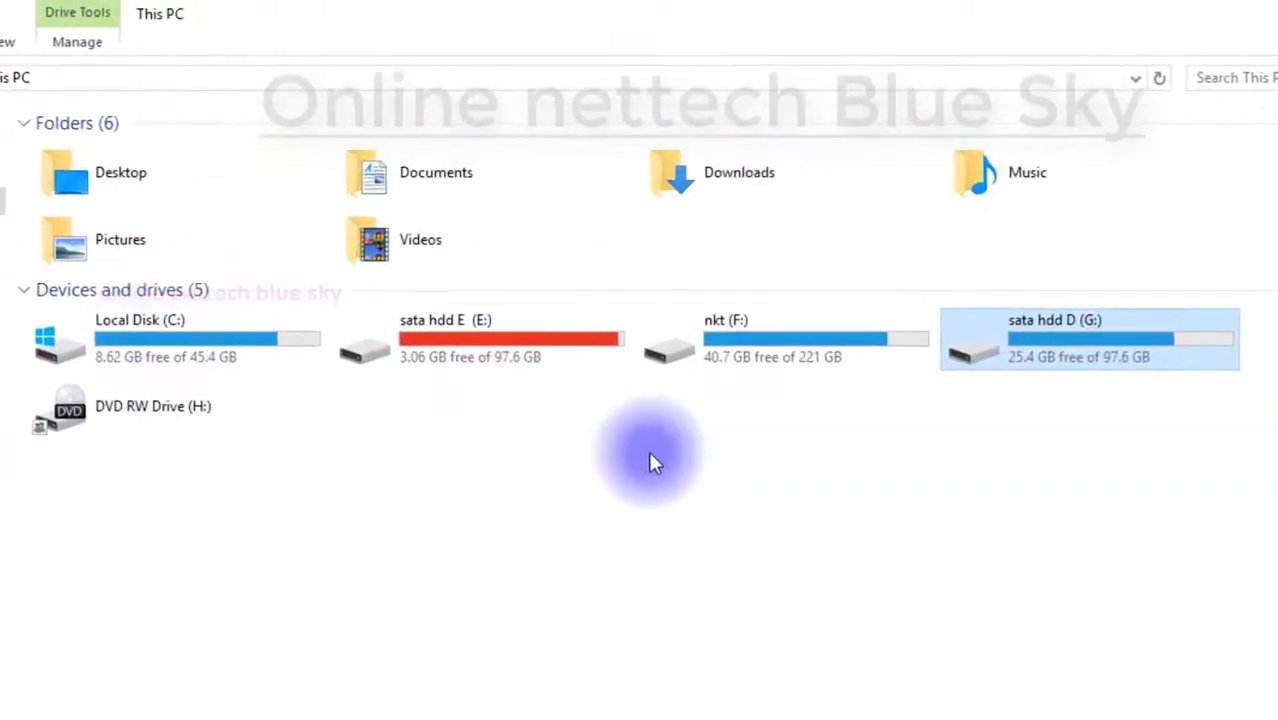
pyautogui.click(548, 360)
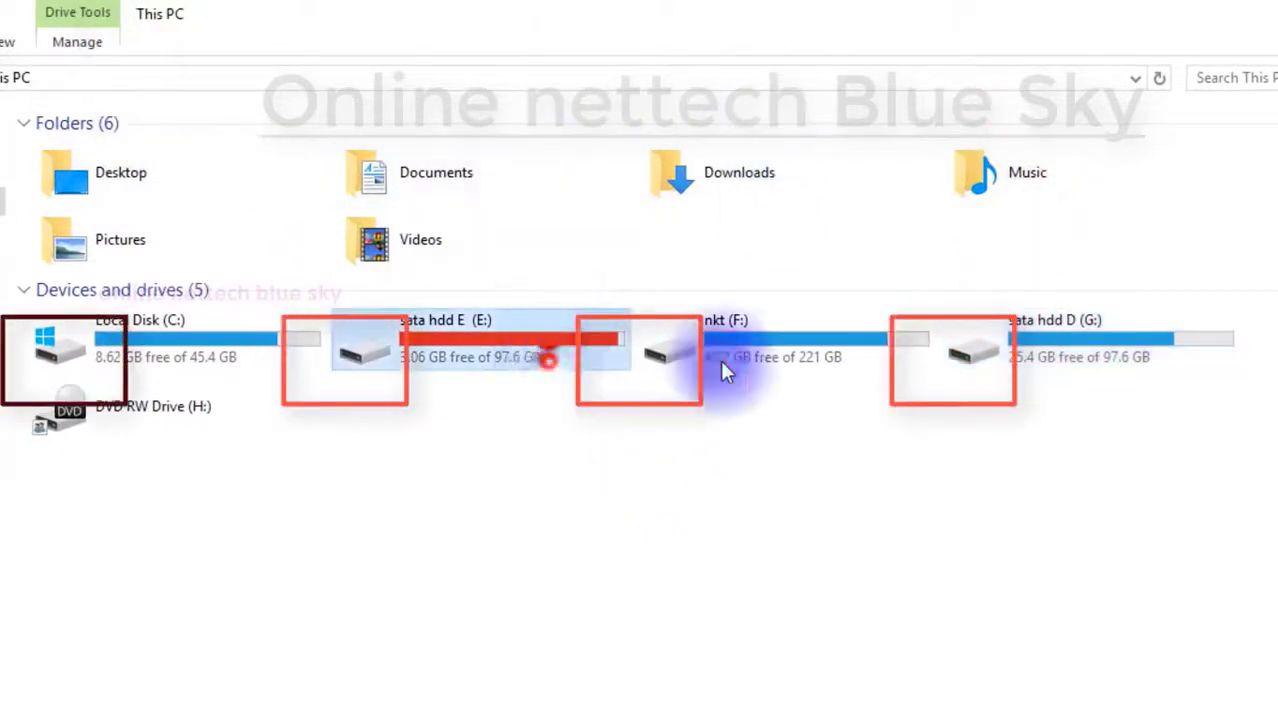
pyautogui.click(878, 359)
pyautogui.click(1000, 360)
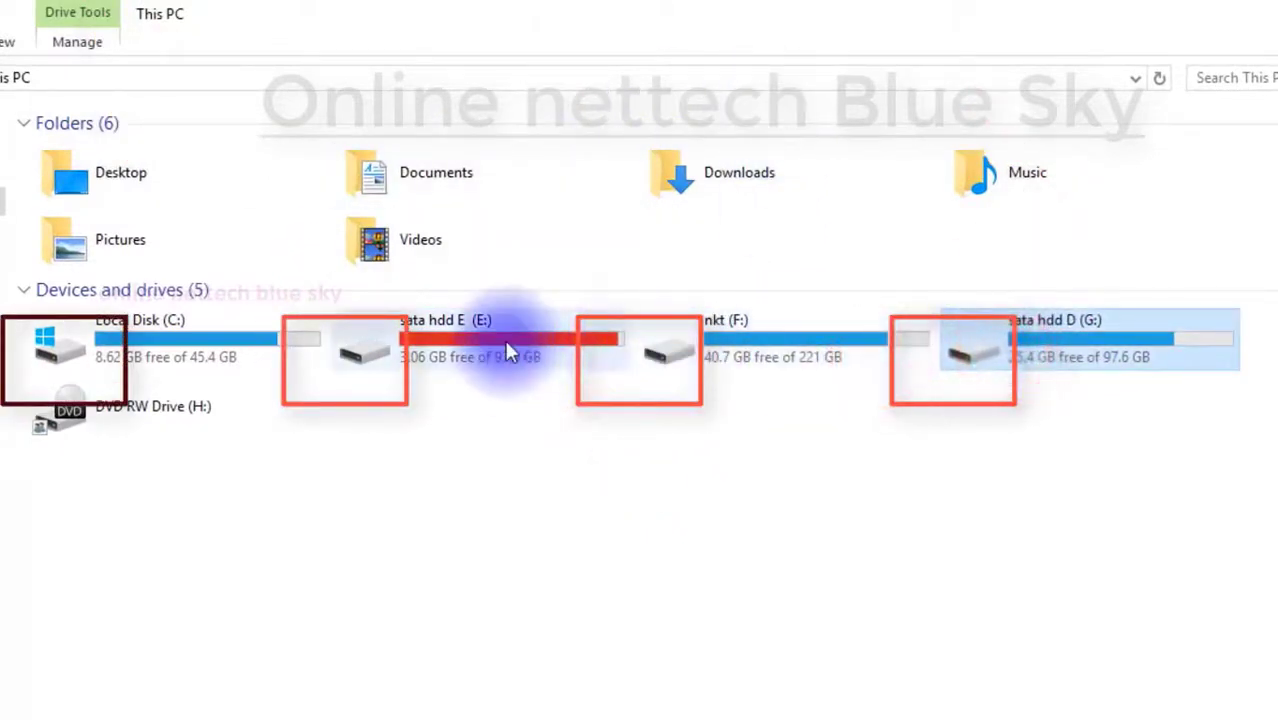
pyautogui.moveTo(506, 344)
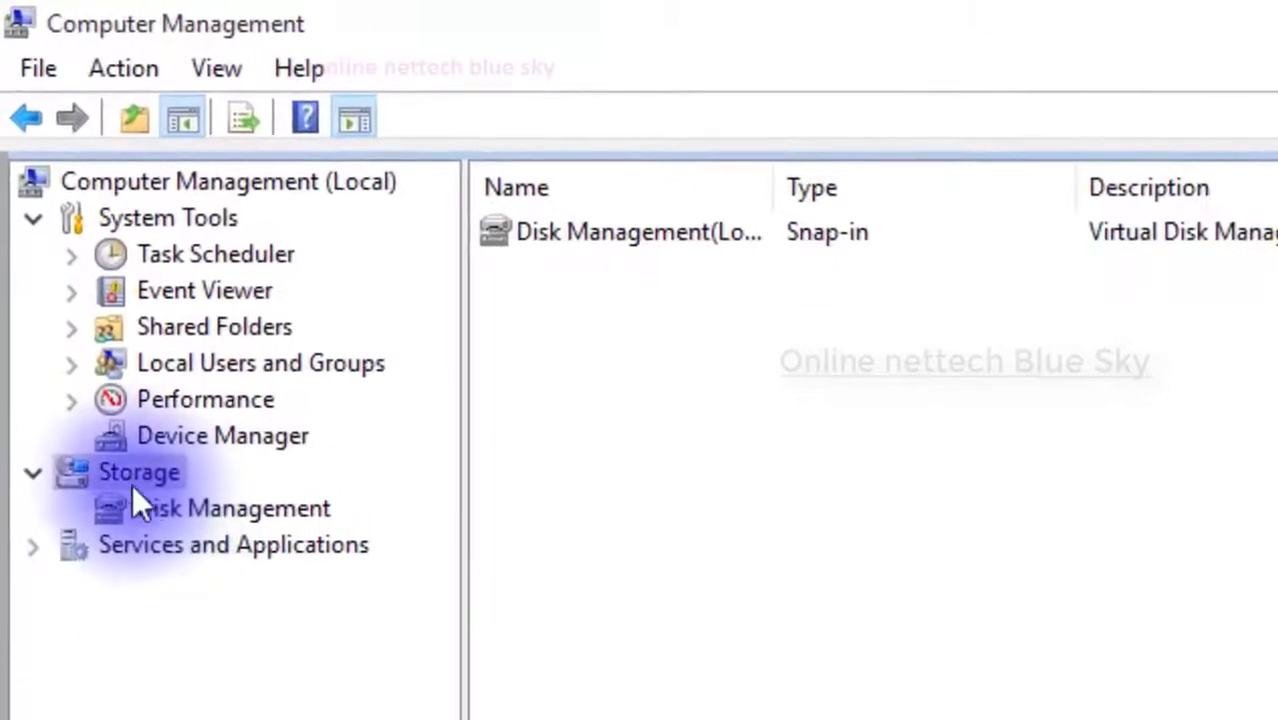
# - Open Disk Management under Storage in Computer Management and select the C: volume
pyautogui.click(115, 476)
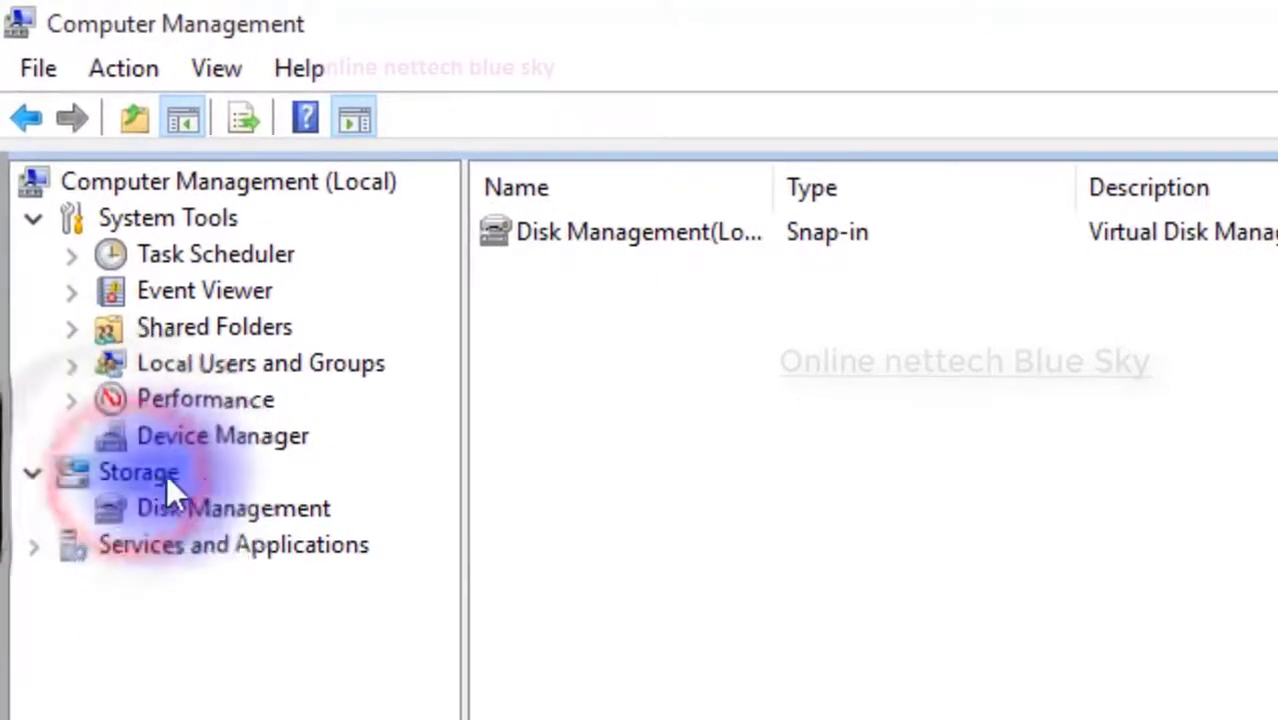
pyautogui.click(291, 503)
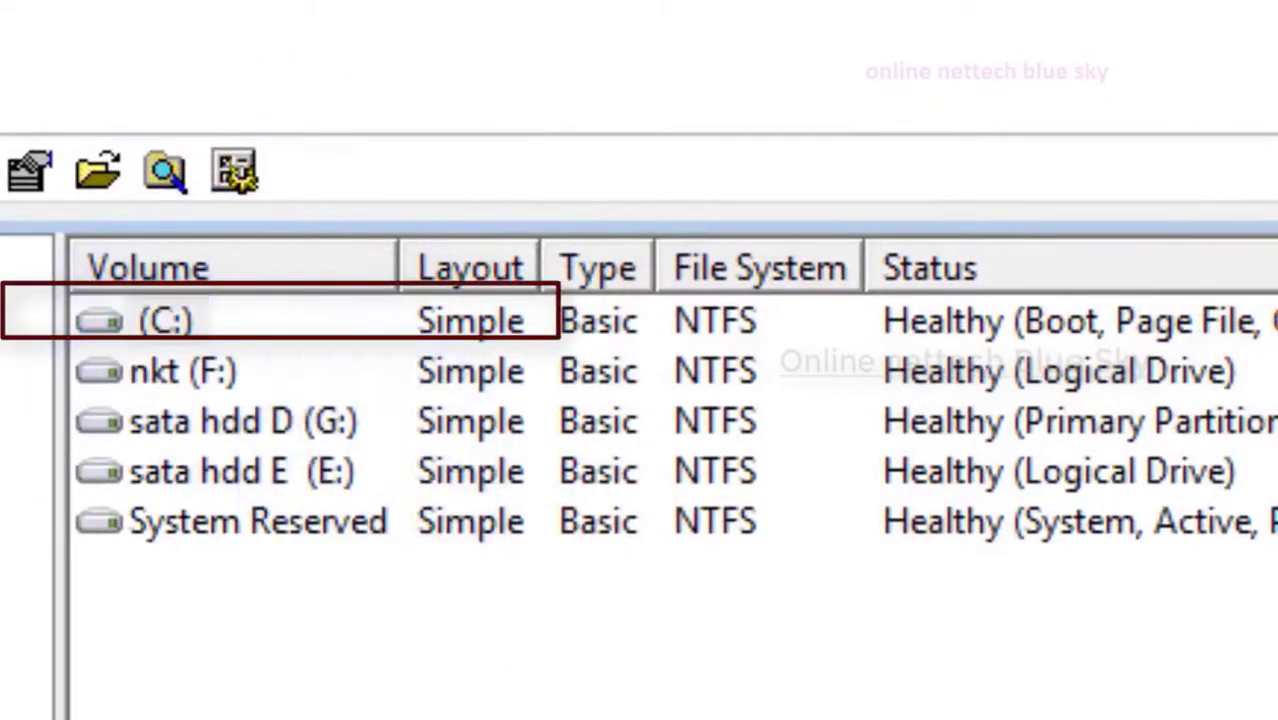
pyautogui.click(200, 322)
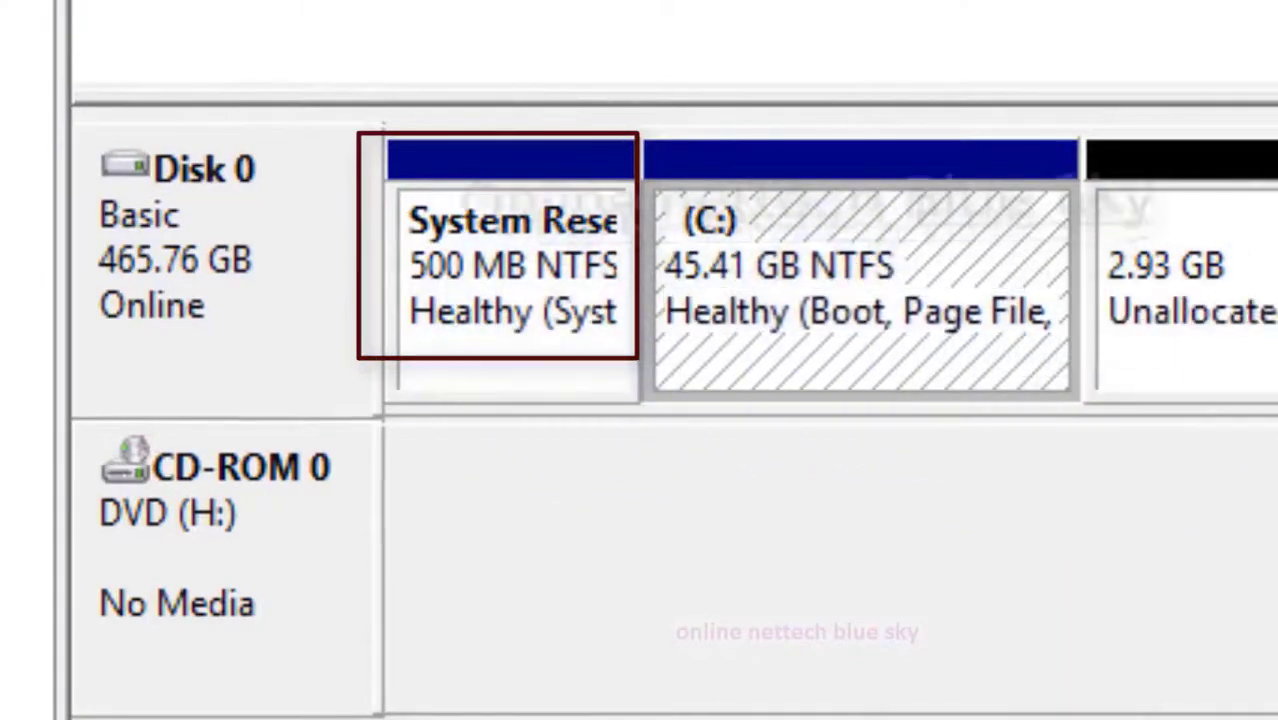
# - Examine the Disk 0 layout, including the logical drives, the unallocated space and the System Reserved partition
pyautogui.click(877, 548)
pyautogui.click(968, 543)
pyautogui.click(1178, 500)
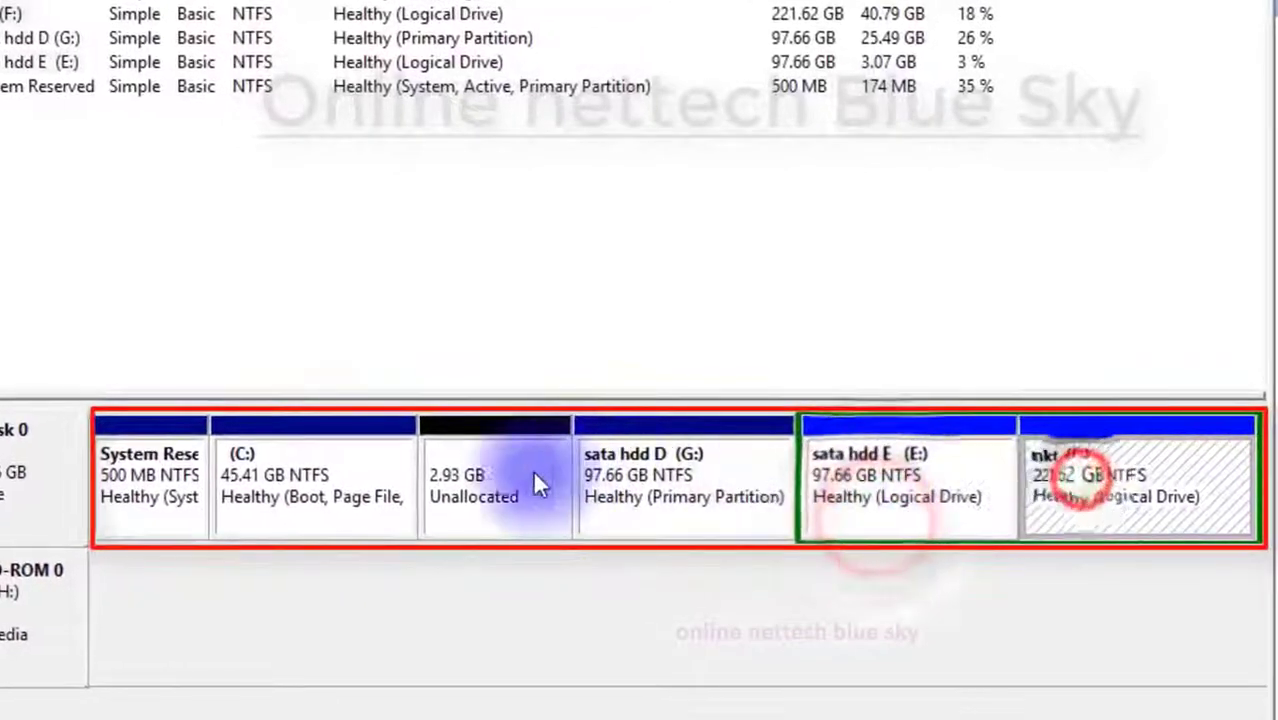
pyautogui.click(448, 509)
pyautogui.click(110, 490)
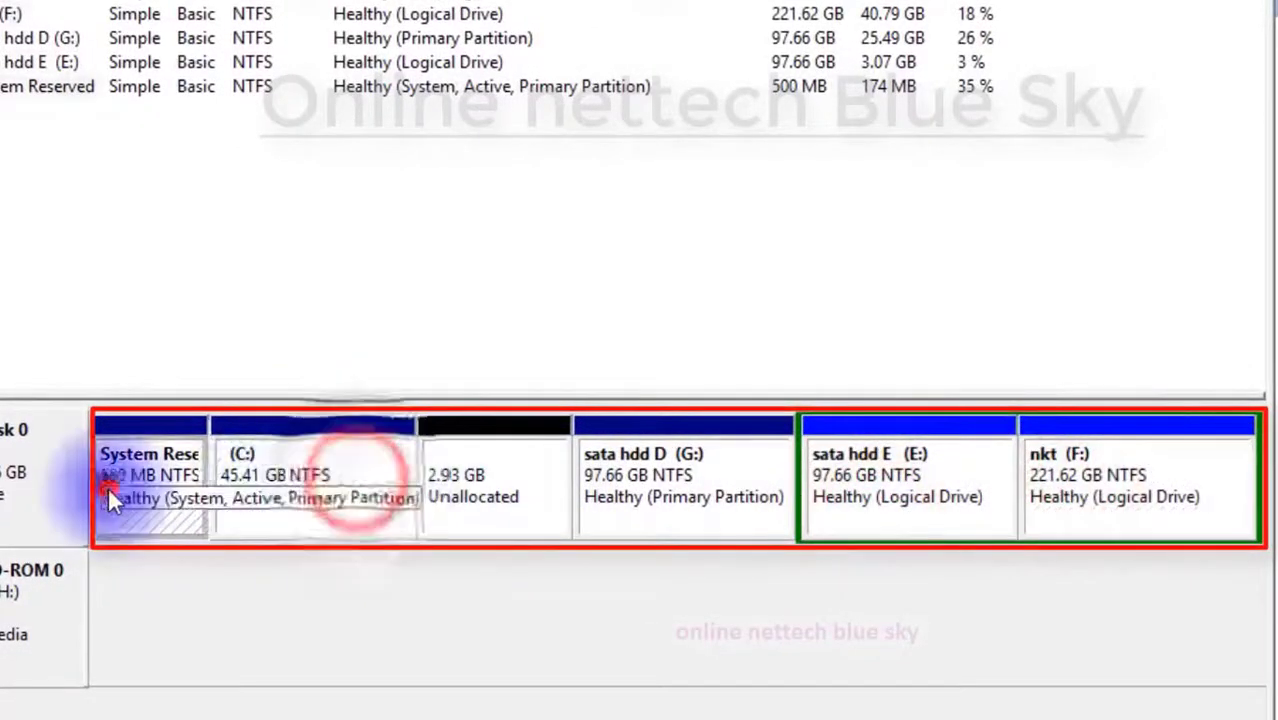
pyautogui.click(201, 262)
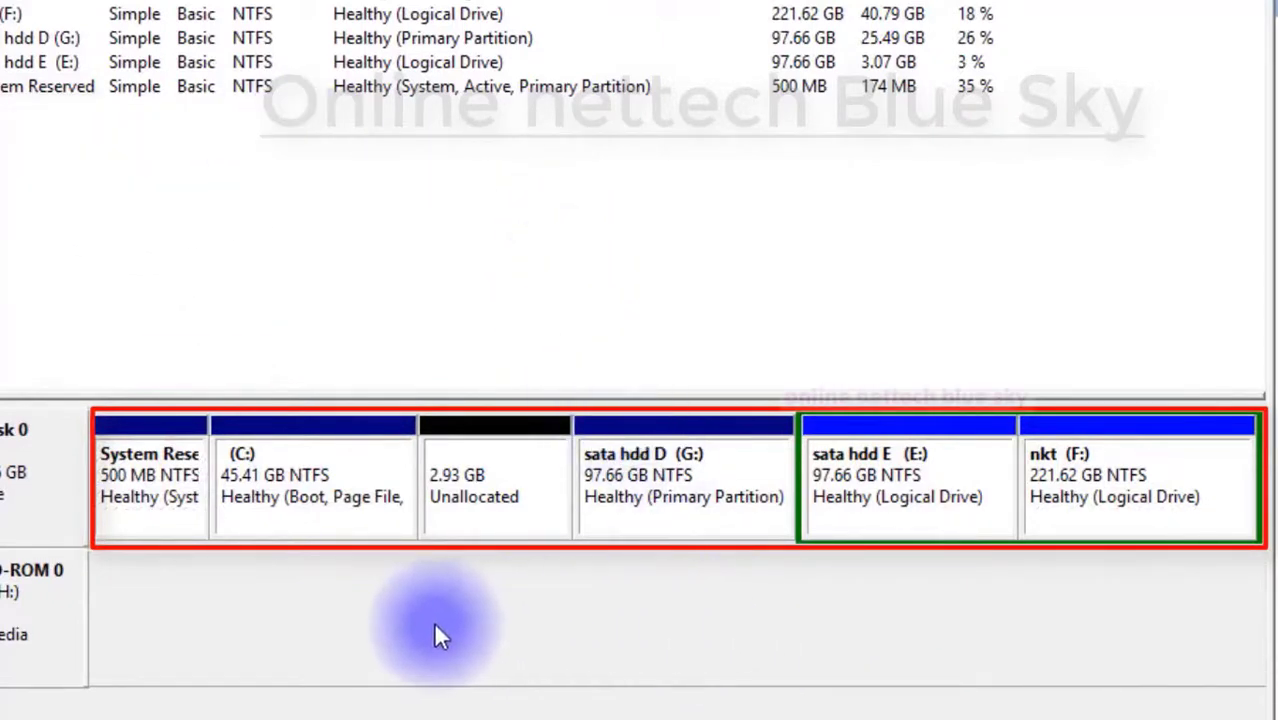
# - Review the volume creation options offered for the unallocated space on Disk 0, leaving them unused
pyautogui.click(449, 497)
pyautogui.rightClick(449, 492)
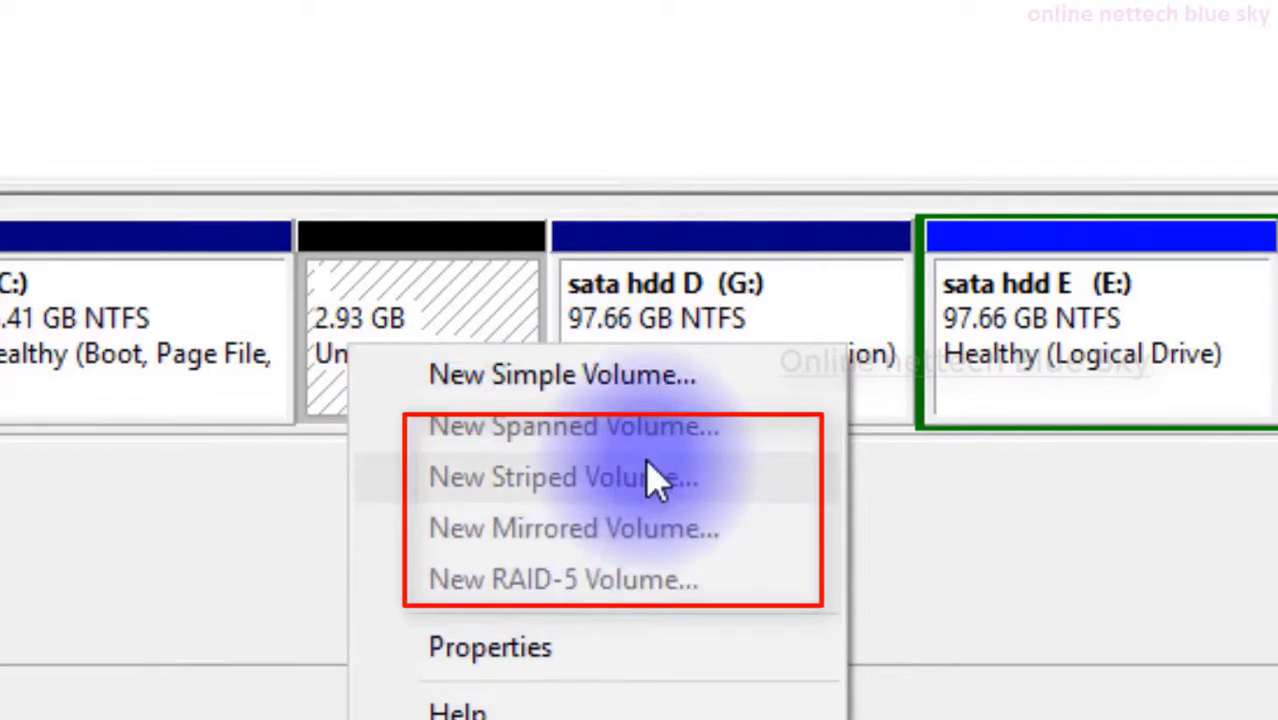
pyautogui.click(180, 327)
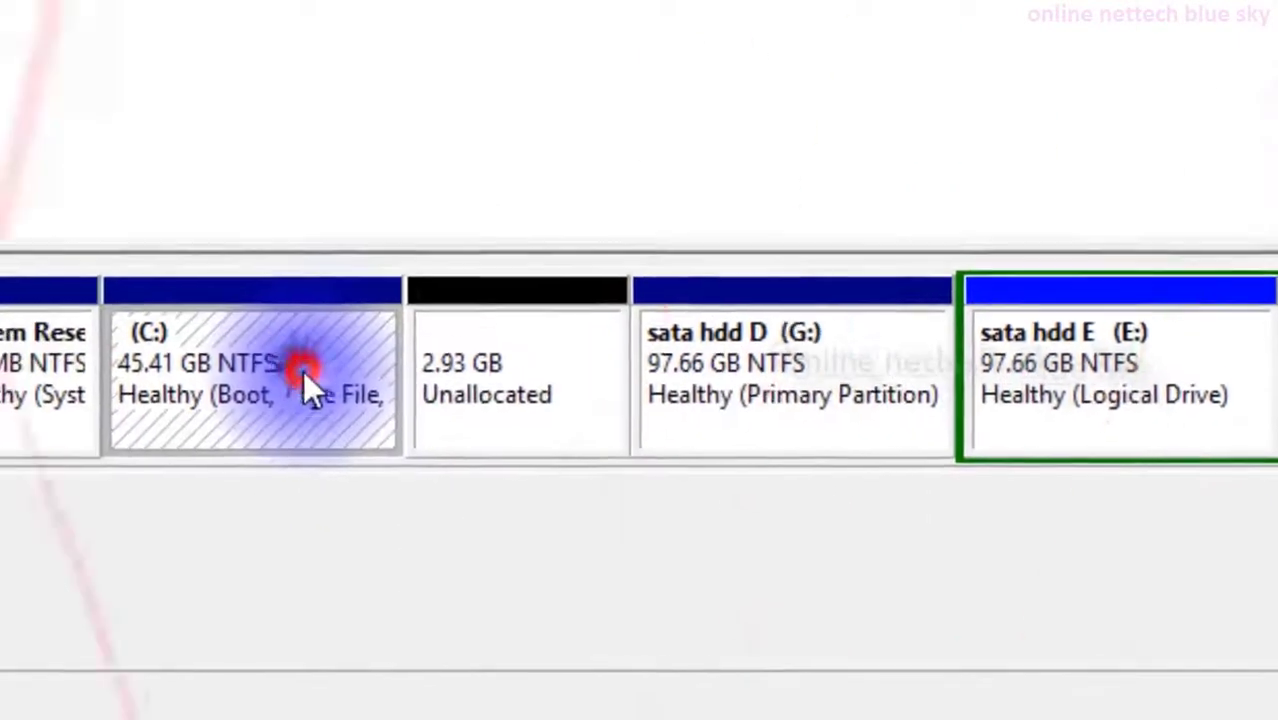
# - Compare the C:, unallocated, G:, E: and F: areas of Disk 0 by partition type and size
pyautogui.click(466, 370)
pyautogui.click(288, 348)
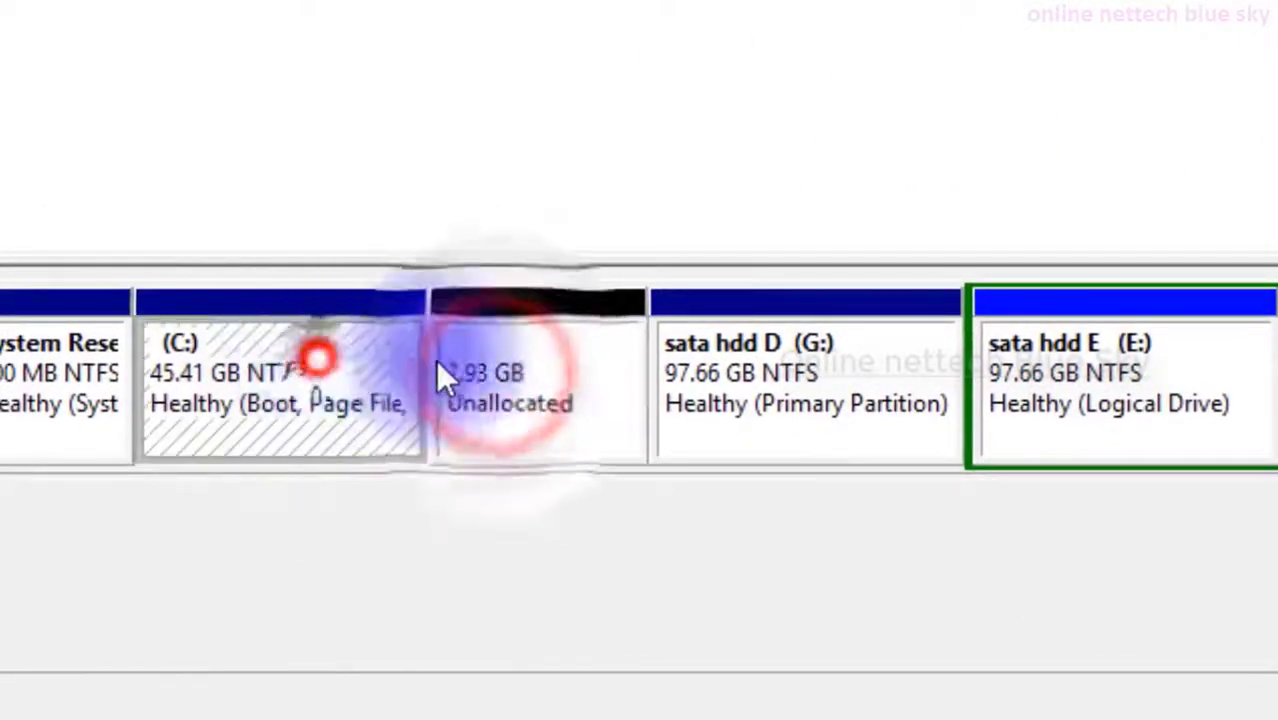
pyautogui.click(668, 350)
pyautogui.click(1020, 372)
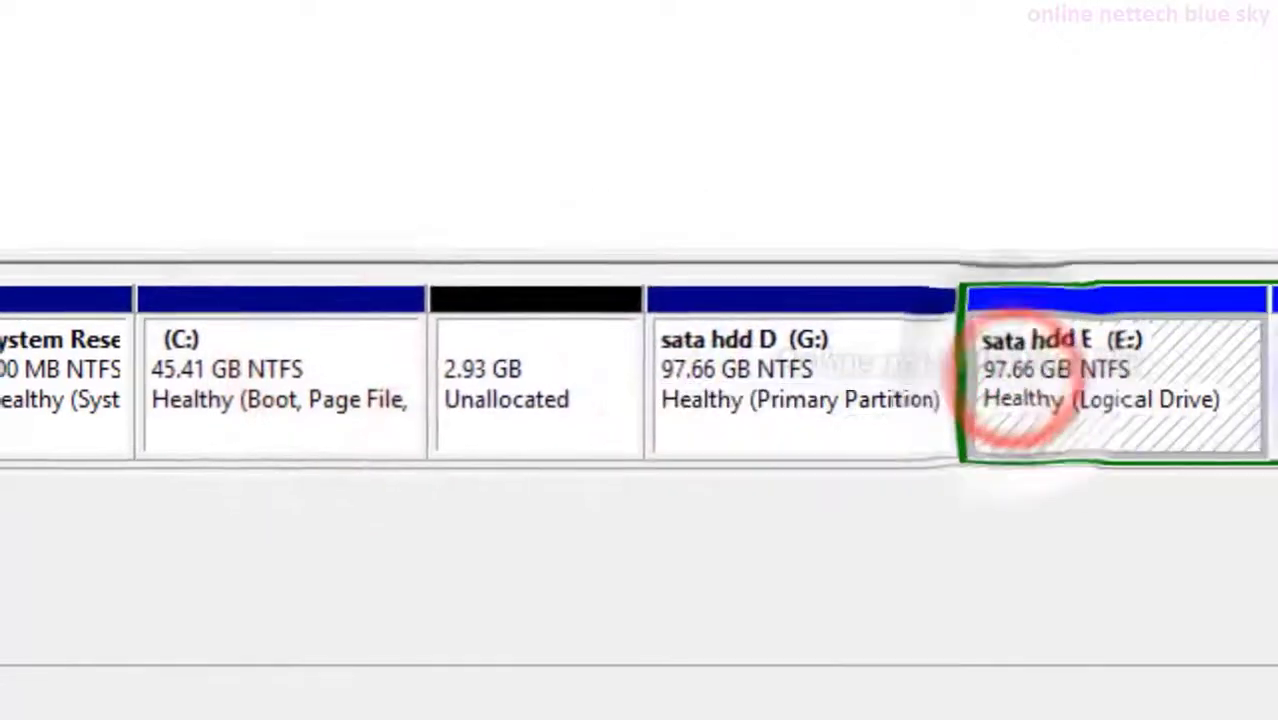
pyautogui.click(1164, 302)
pyautogui.click(293, 413)
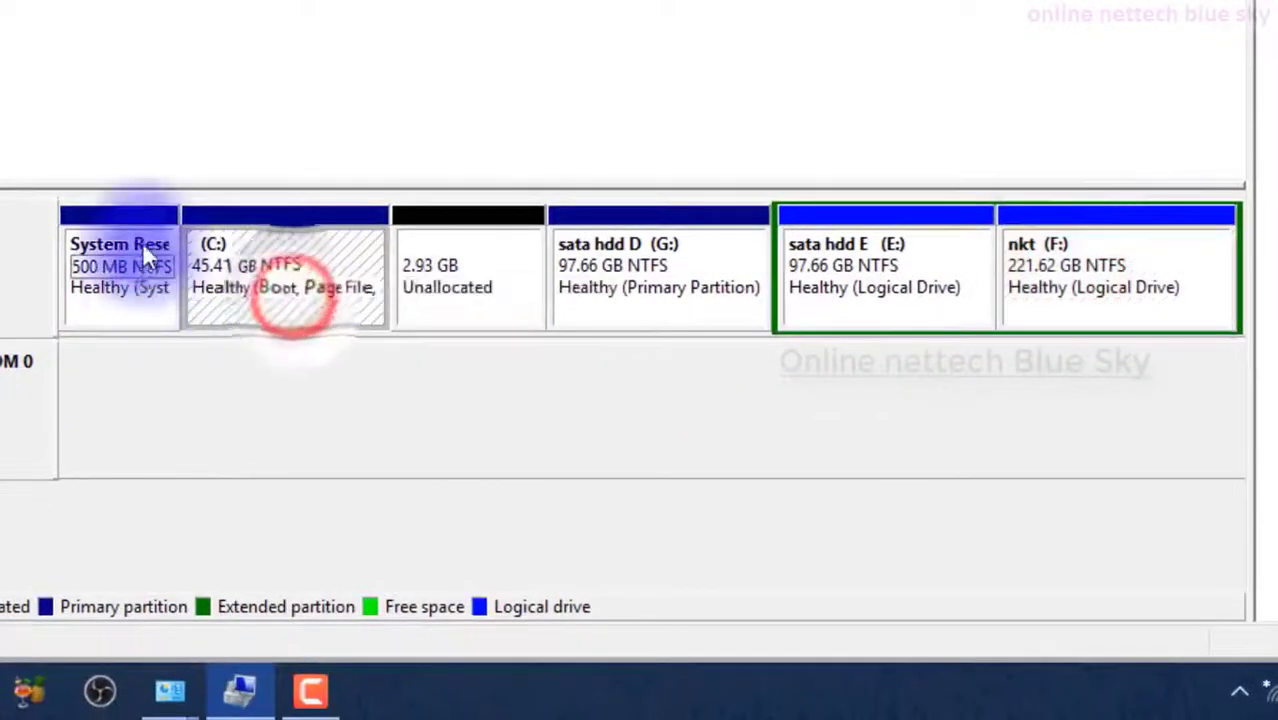
pyautogui.click(493, 278)
pyautogui.click(656, 264)
pyautogui.click(813, 263)
pyautogui.click(1013, 244)
pyautogui.click(276, 276)
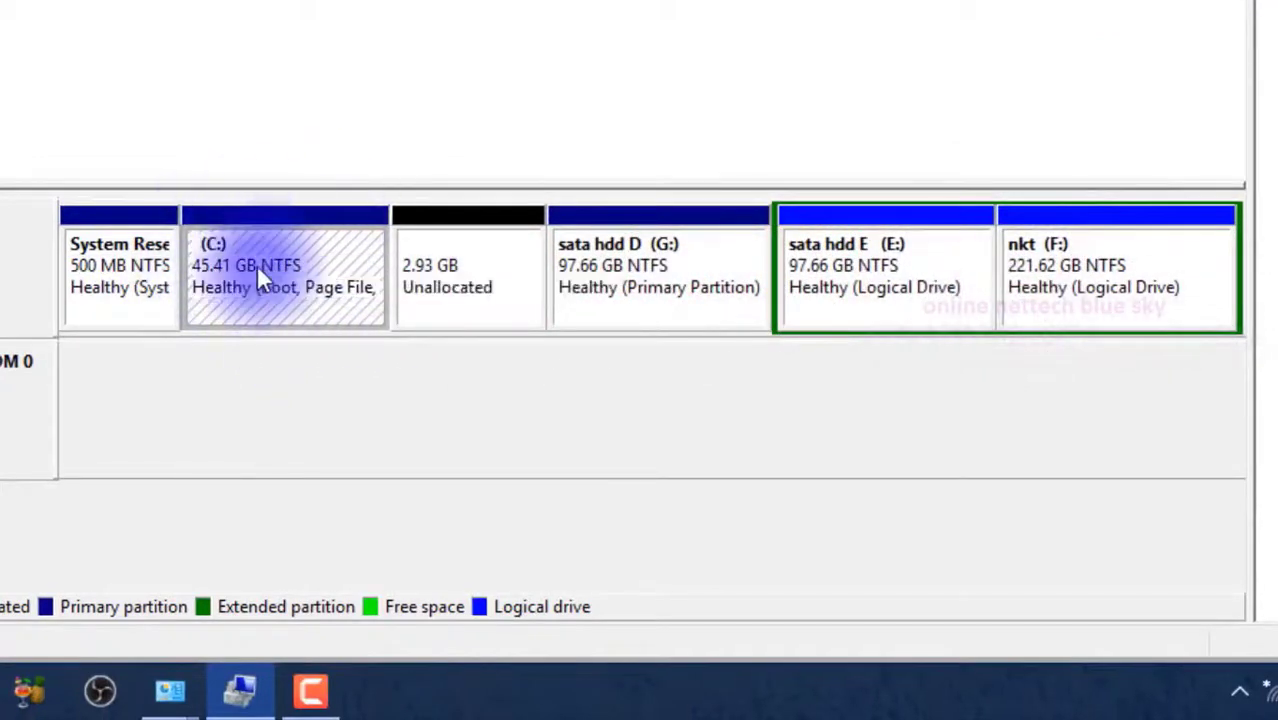
# - Open the properties of the C: volume and view its error-checking and optimization tools
pyautogui.click(307, 270)
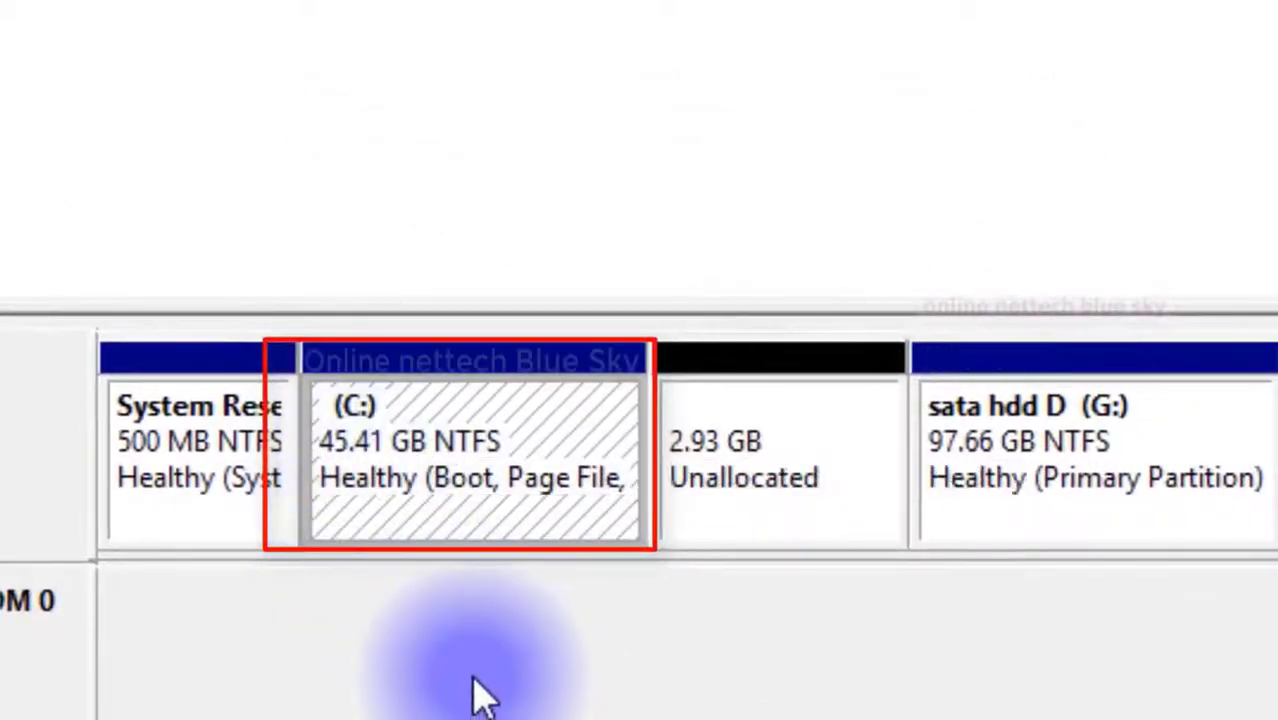
pyautogui.rightClick(425, 488)
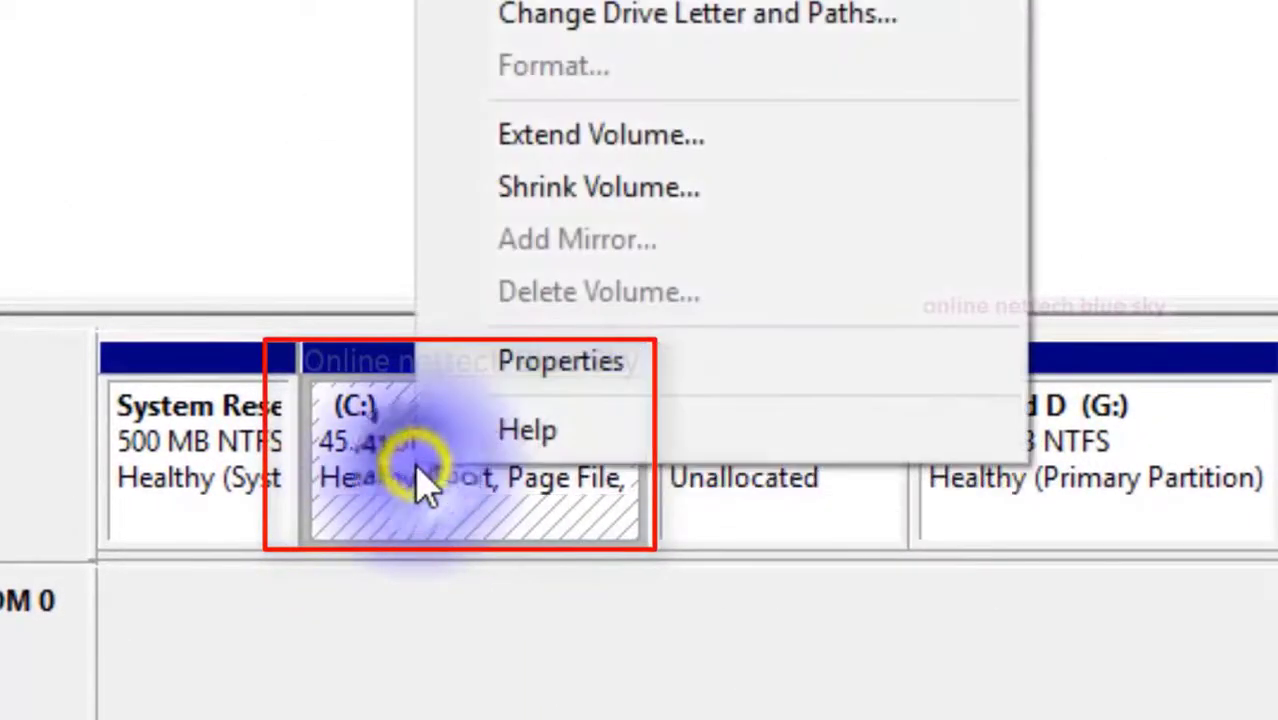
pyautogui.click(487, 375)
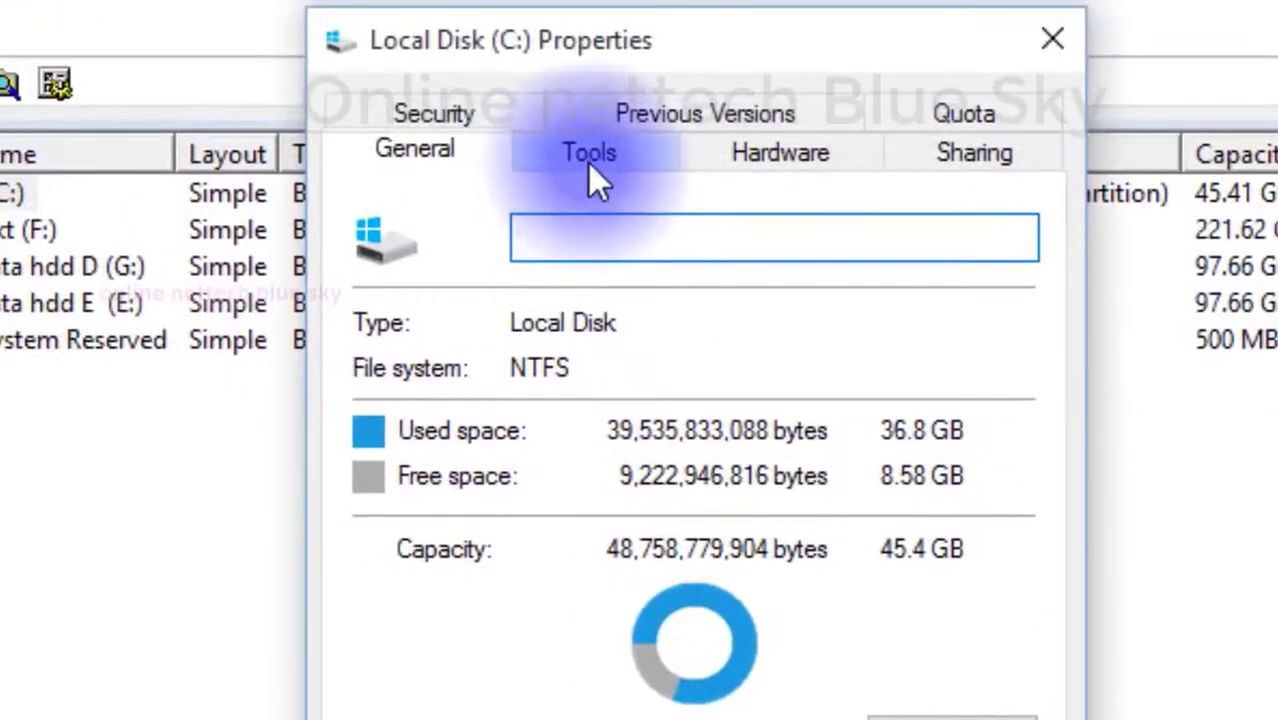
pyautogui.click(592, 165)
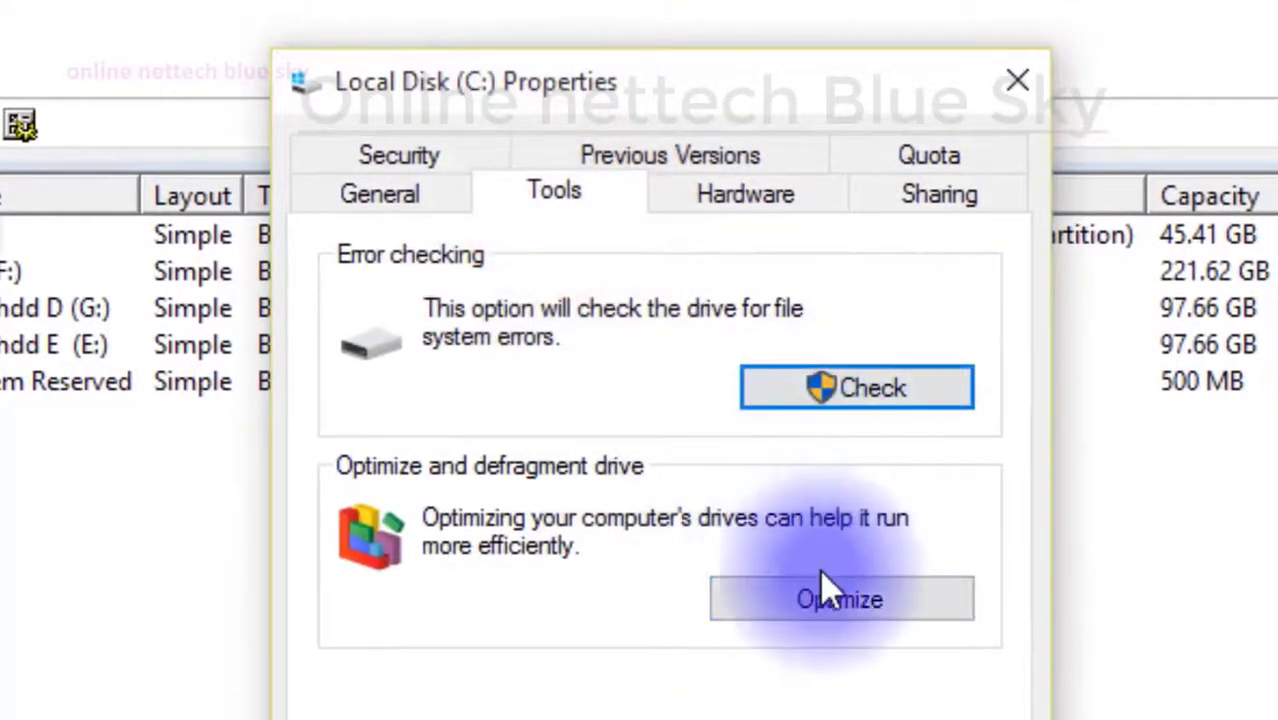
# - Examine the hardware listed for the C: drive, comparing HL-DT-ST DVDRAM GH24NSB0 with MB0500GCEHF
pyautogui.click(750, 200)
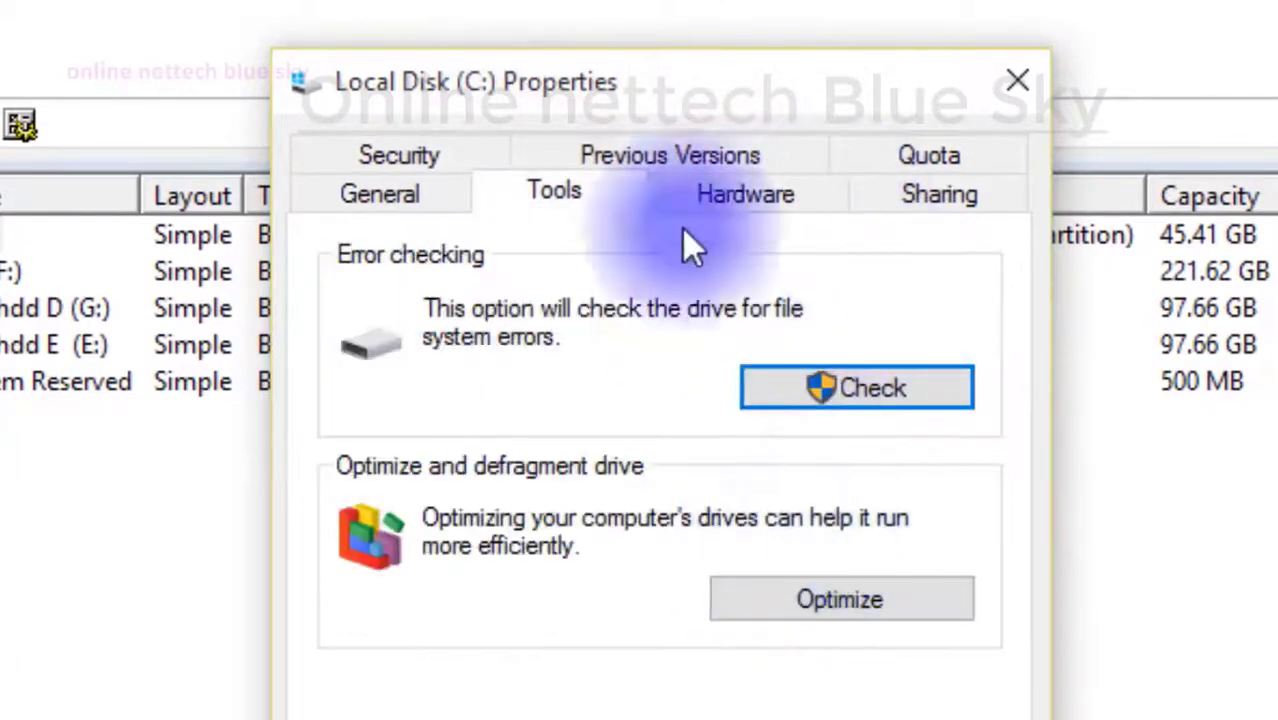
pyautogui.click(730, 200)
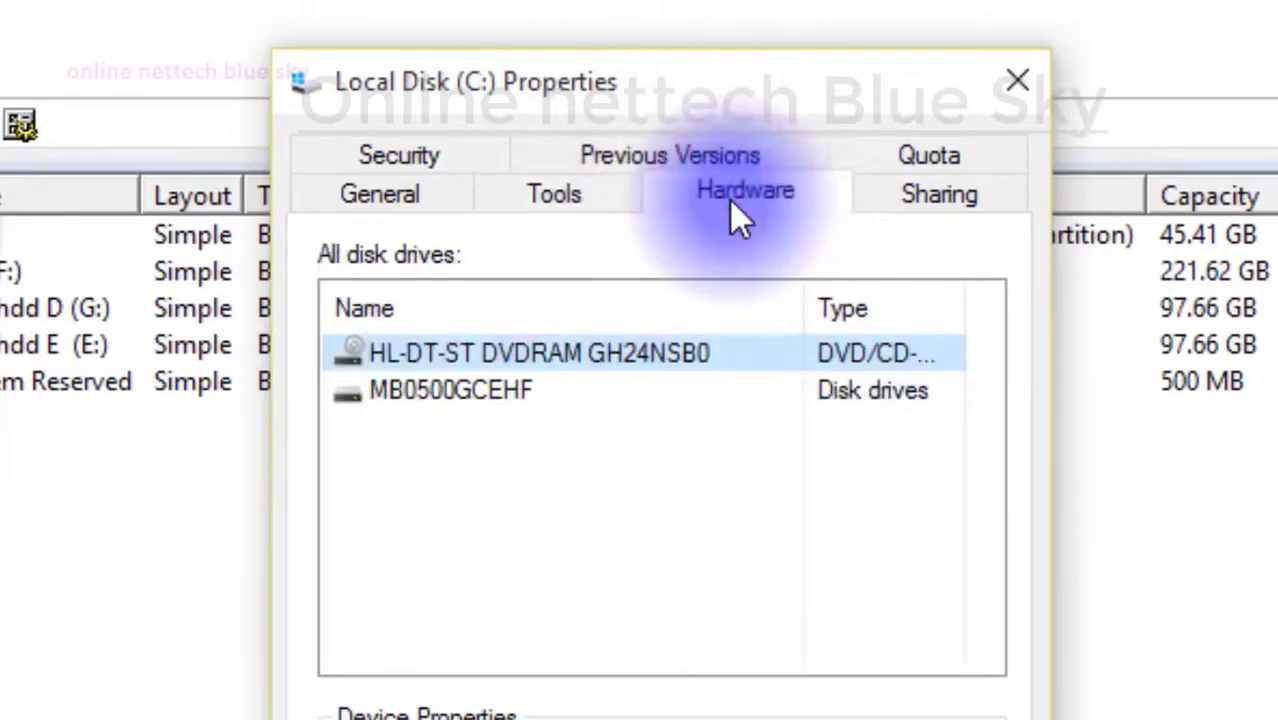
pyautogui.click(556, 399)
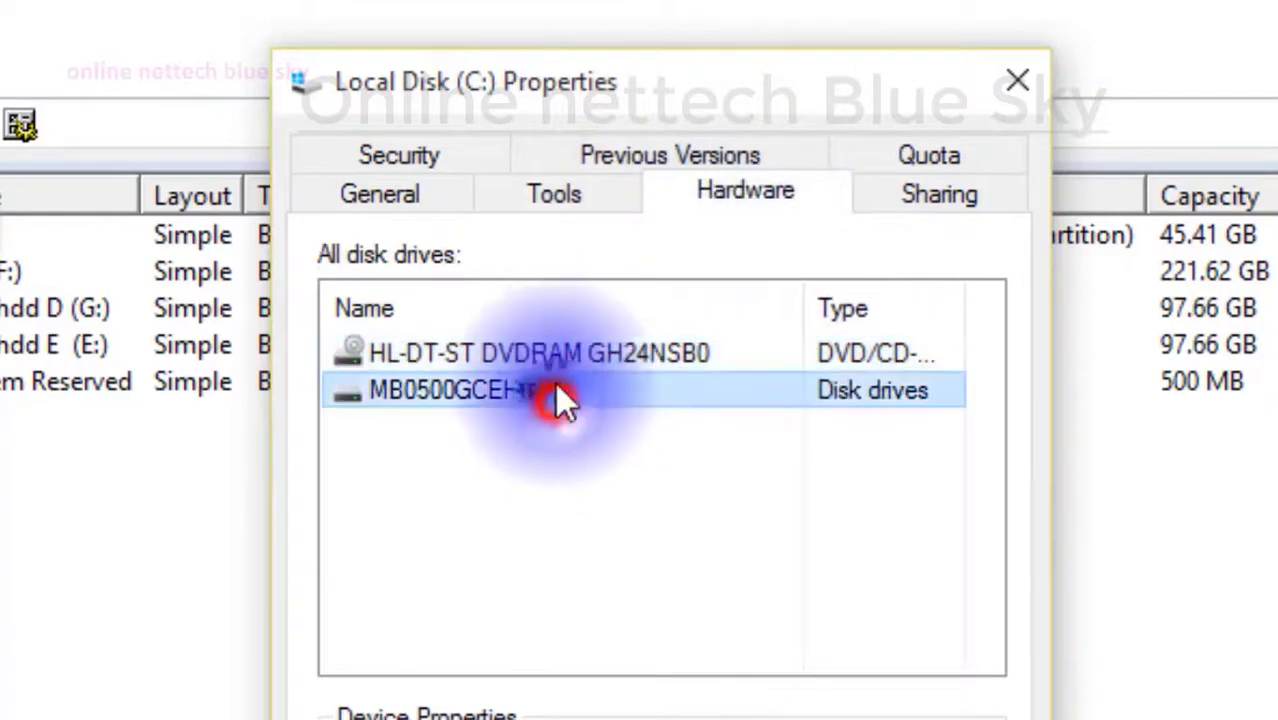
pyautogui.click(562, 353)
pyautogui.click(558, 393)
pyautogui.click(575, 328)
pyautogui.click(570, 389)
pyautogui.click(592, 327)
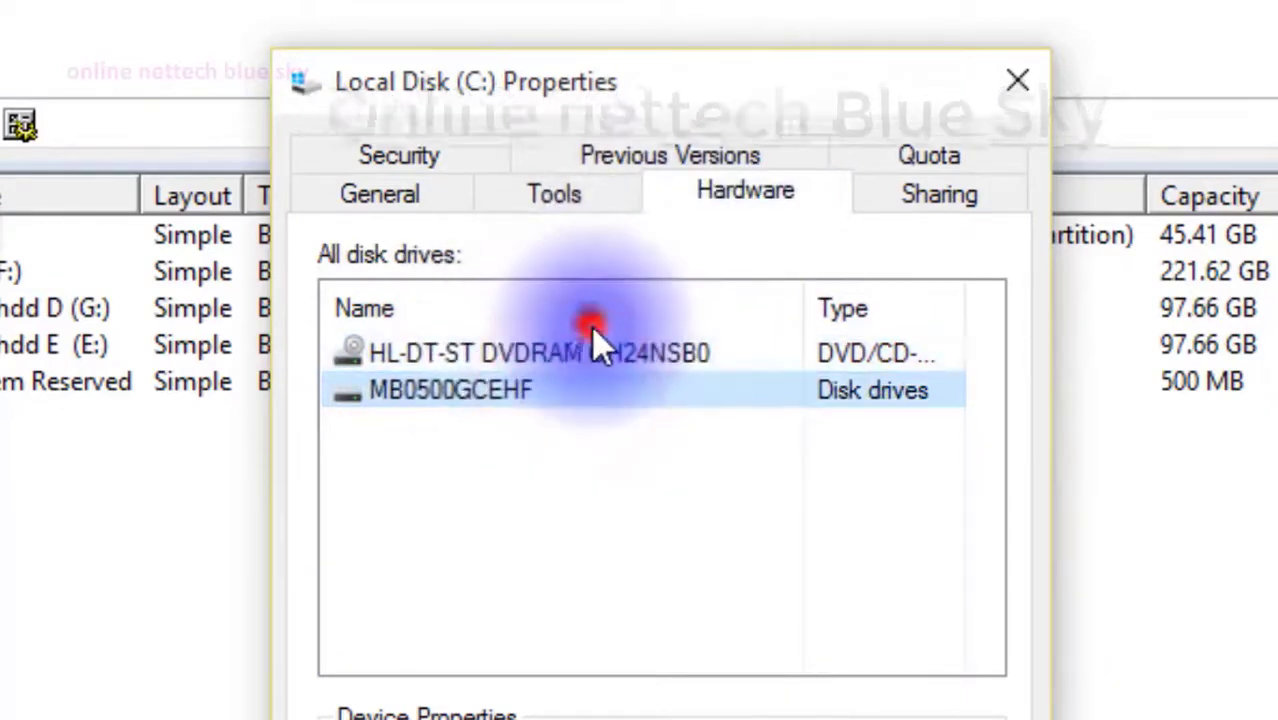
pyautogui.click(589, 388)
pyautogui.click(588, 352)
pyautogui.click(587, 390)
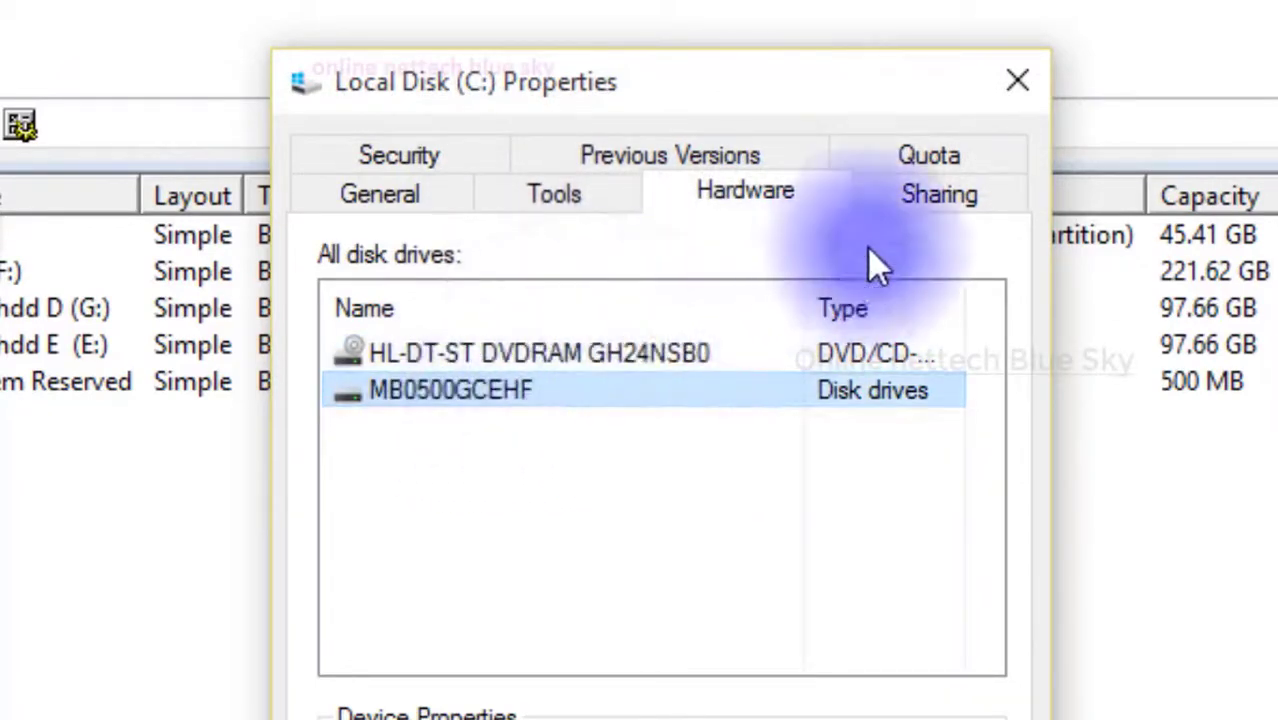
# - View the C: drive's previous versions and display its disk quota settings
pyautogui.click(671, 155)
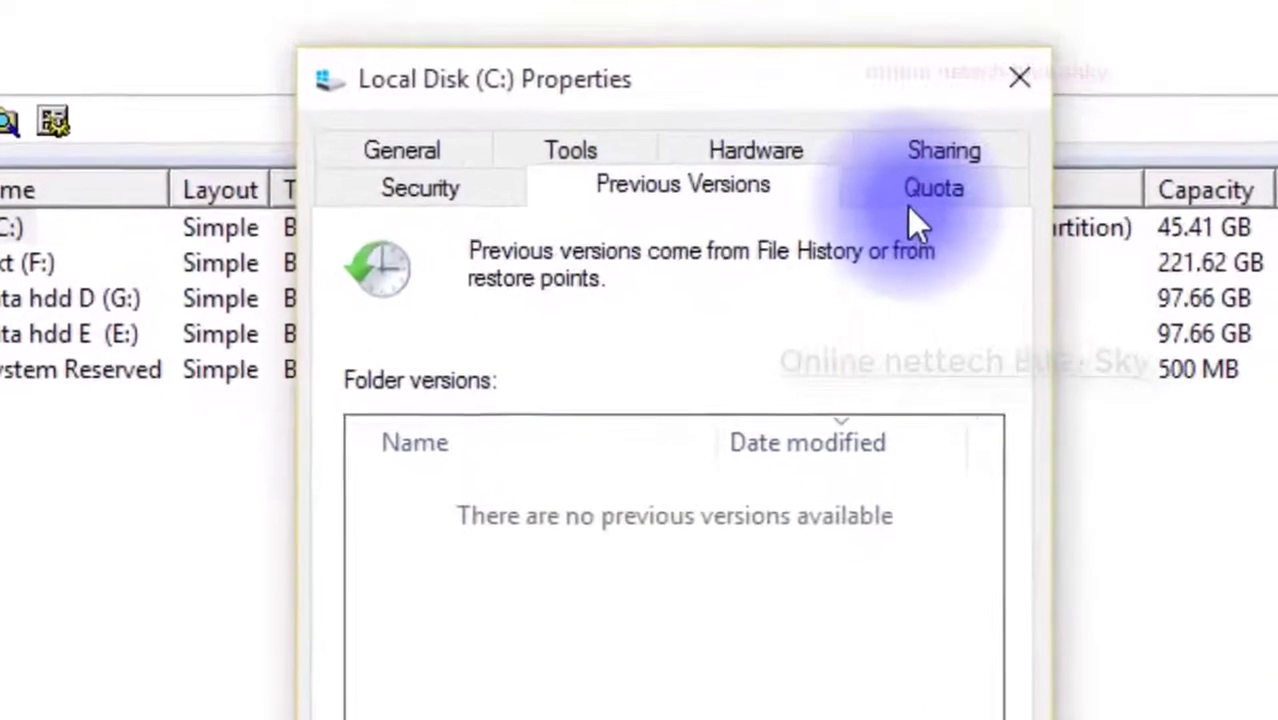
pyautogui.click(918, 203)
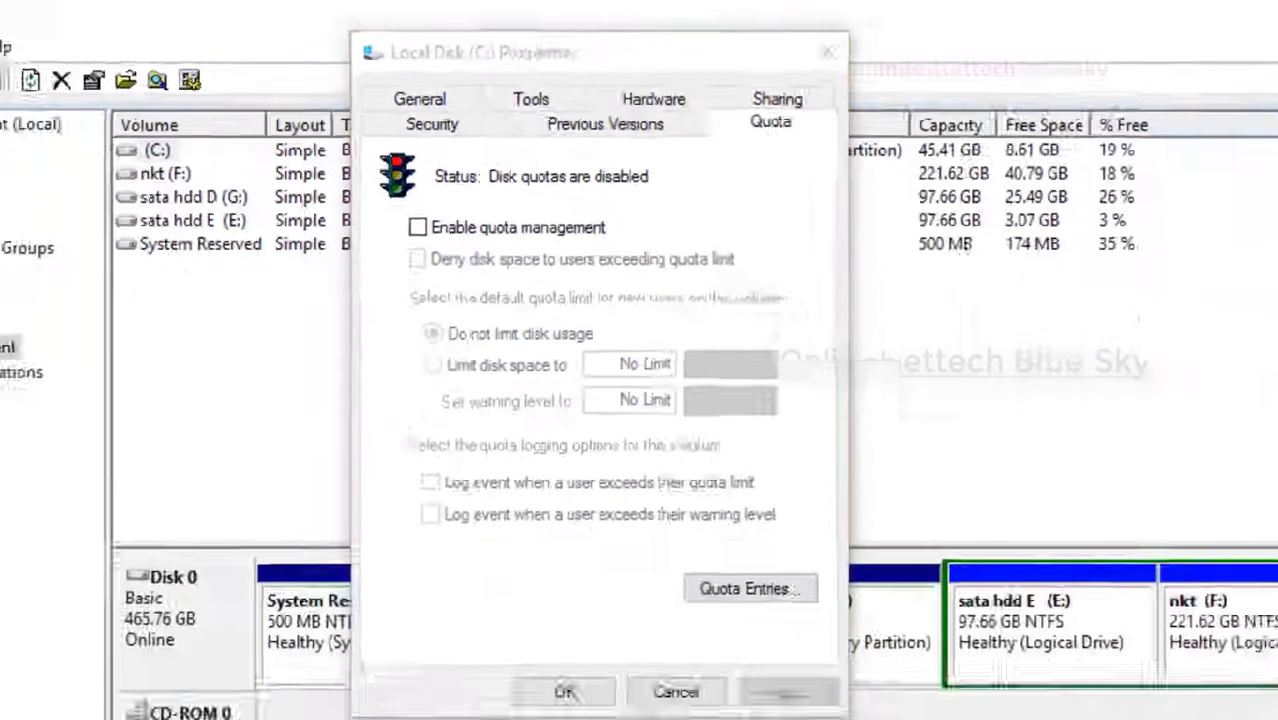
# - Switch to File Explorer and look over the drives in This PC, including sata hdd D (G:)
pyautogui.moveTo(150, 705)
pyautogui.click(341, 624)
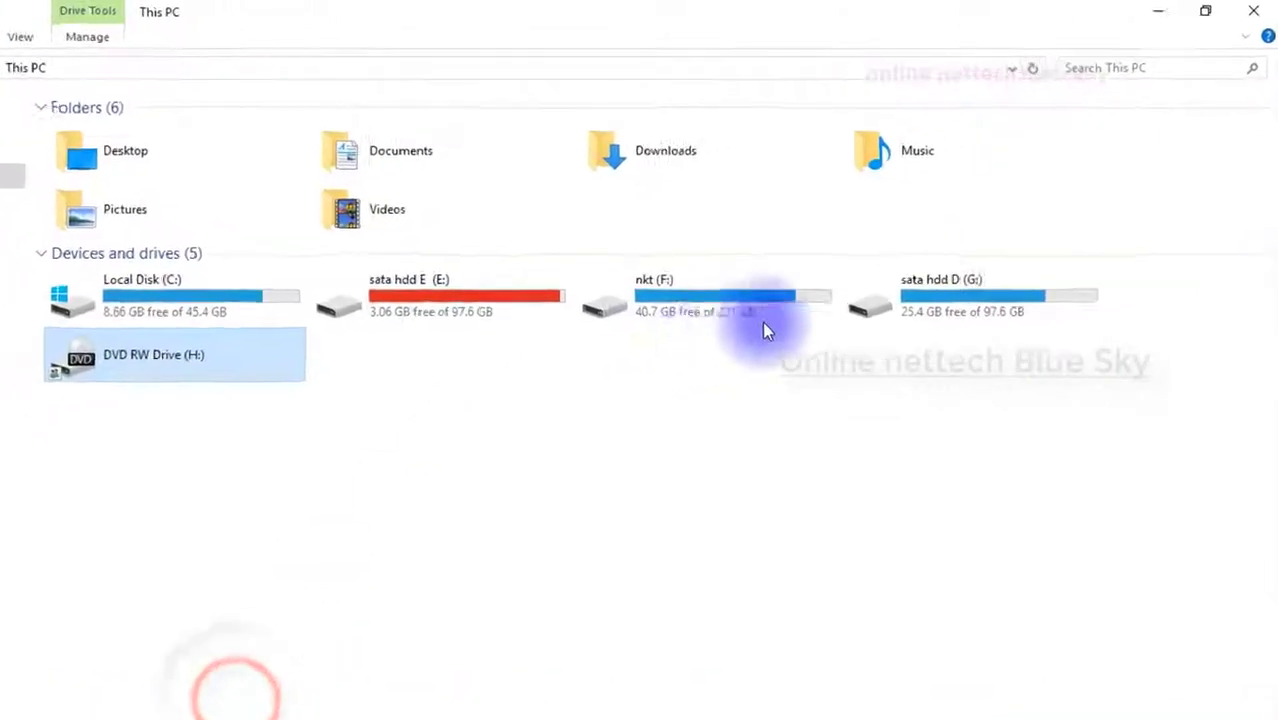
pyautogui.click(822, 447)
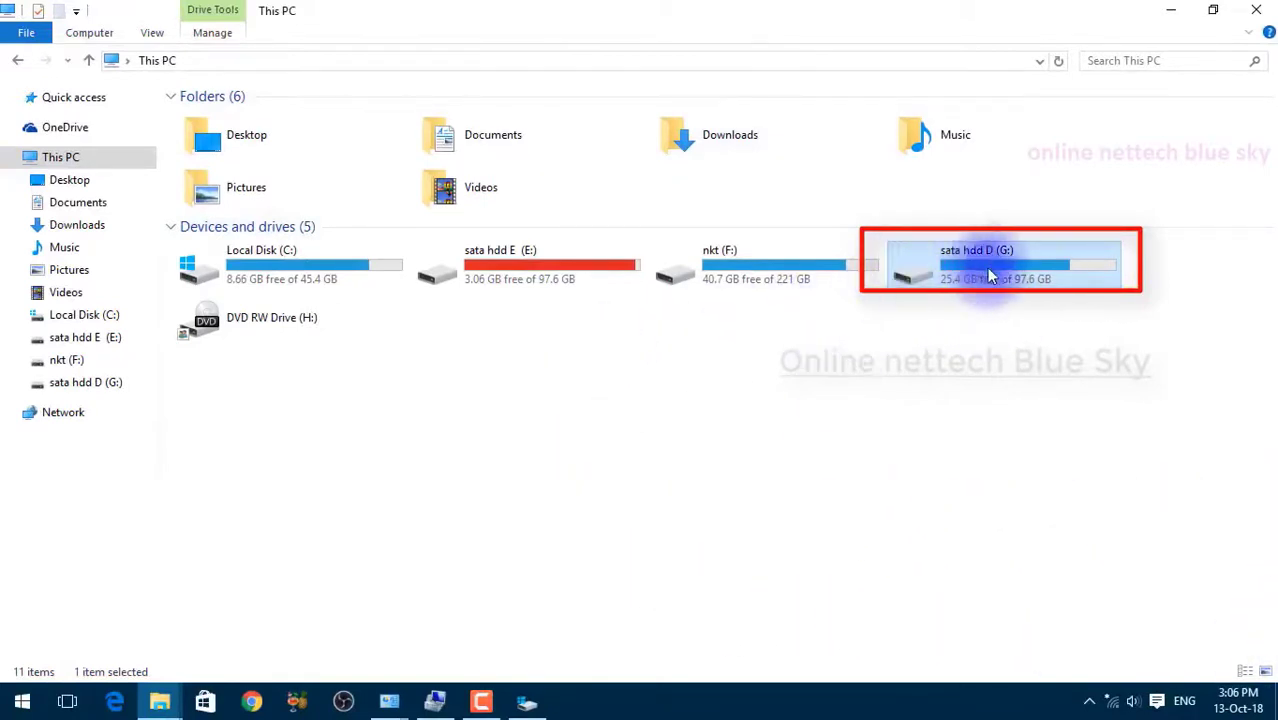
# - Return to the Local Disk (C:) properties and enable quota management
pyautogui.click(522, 702)
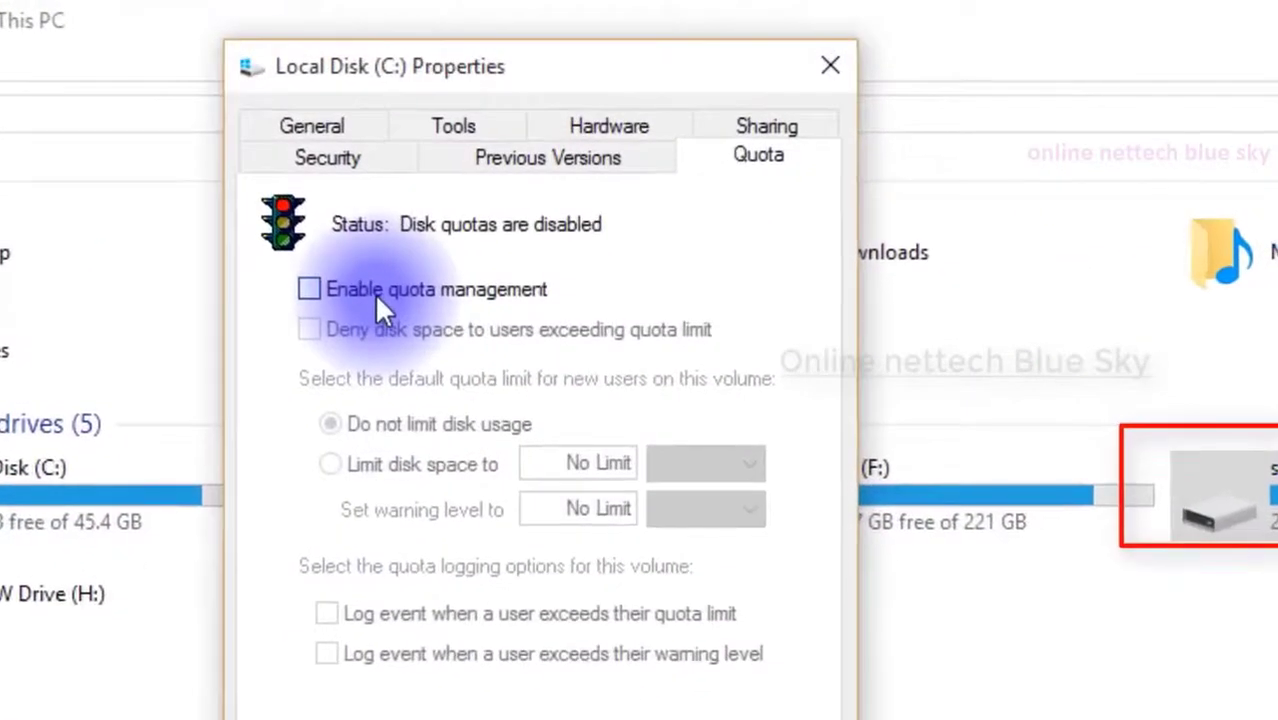
pyautogui.click(455, 157)
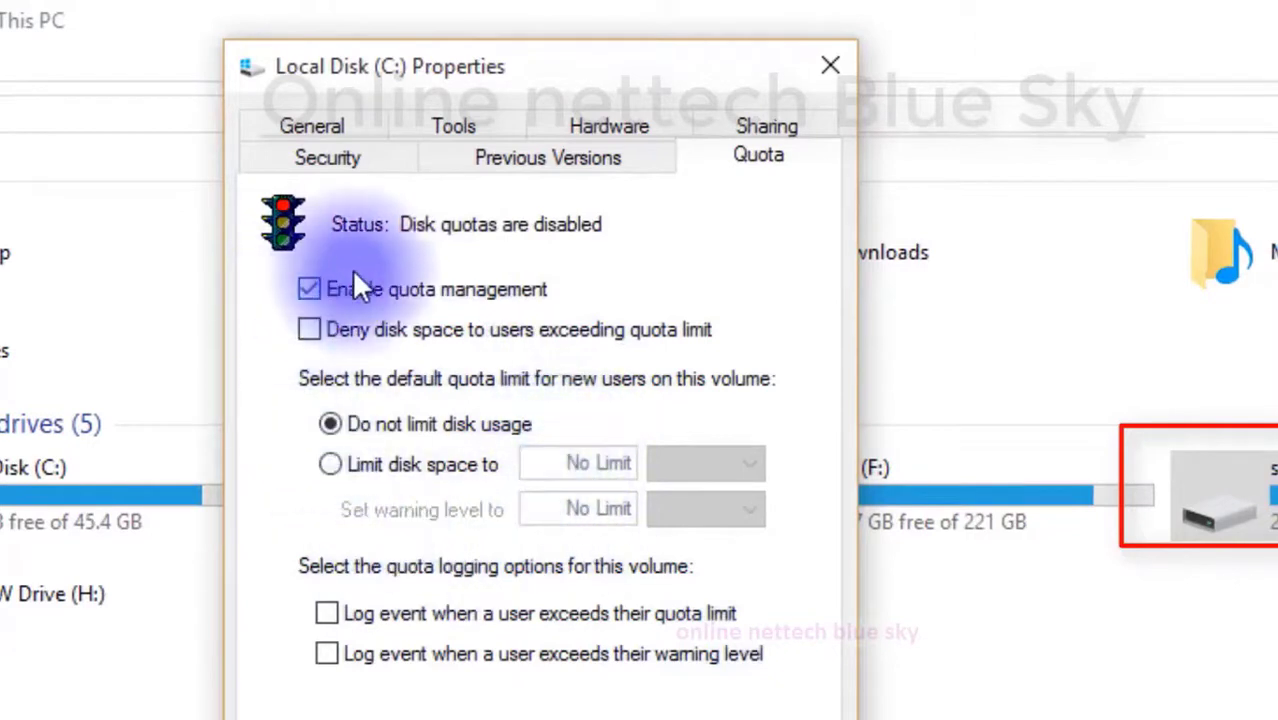
# - Turn quota management off again for Local Disk (C:) and close its properties
pyautogui.click(360, 291)
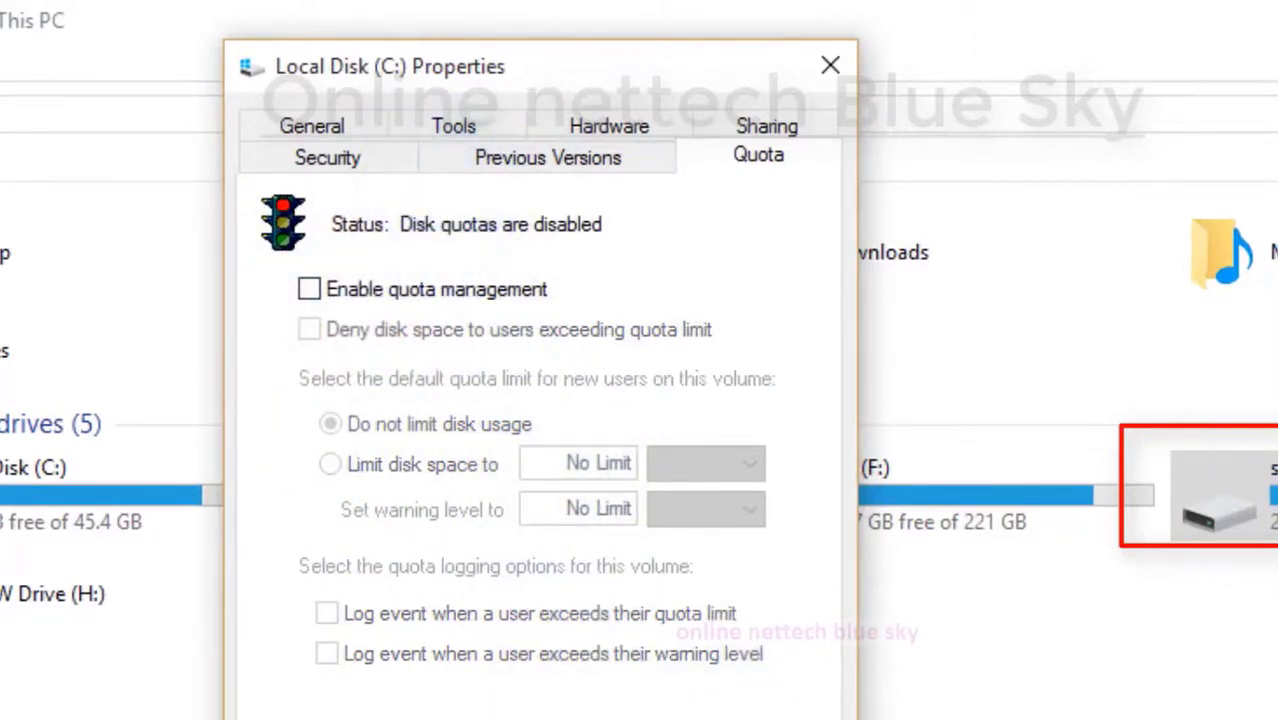
pyautogui.press('Escape')
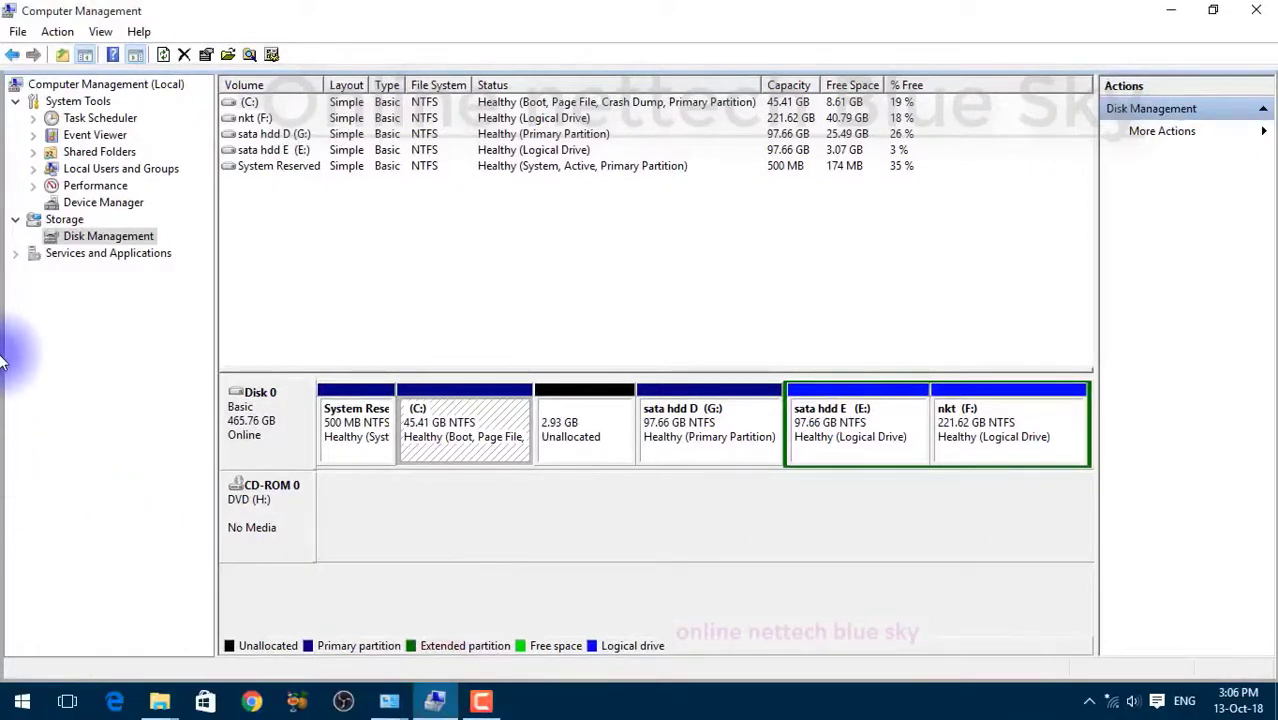
# - Switch to This PC in File Explorer and compare the space on sata hdd E (E:) and nkt (F:)
pyautogui.click(160, 700)
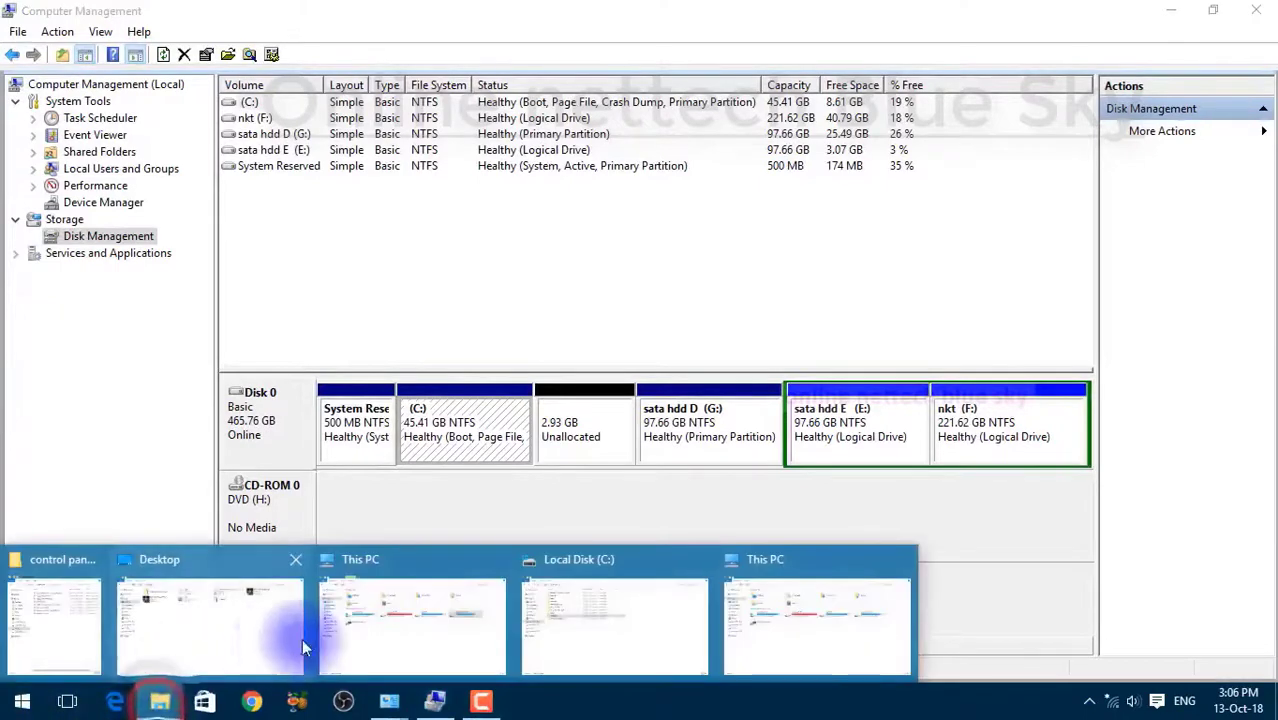
pyautogui.click(335, 633)
pyautogui.click(494, 285)
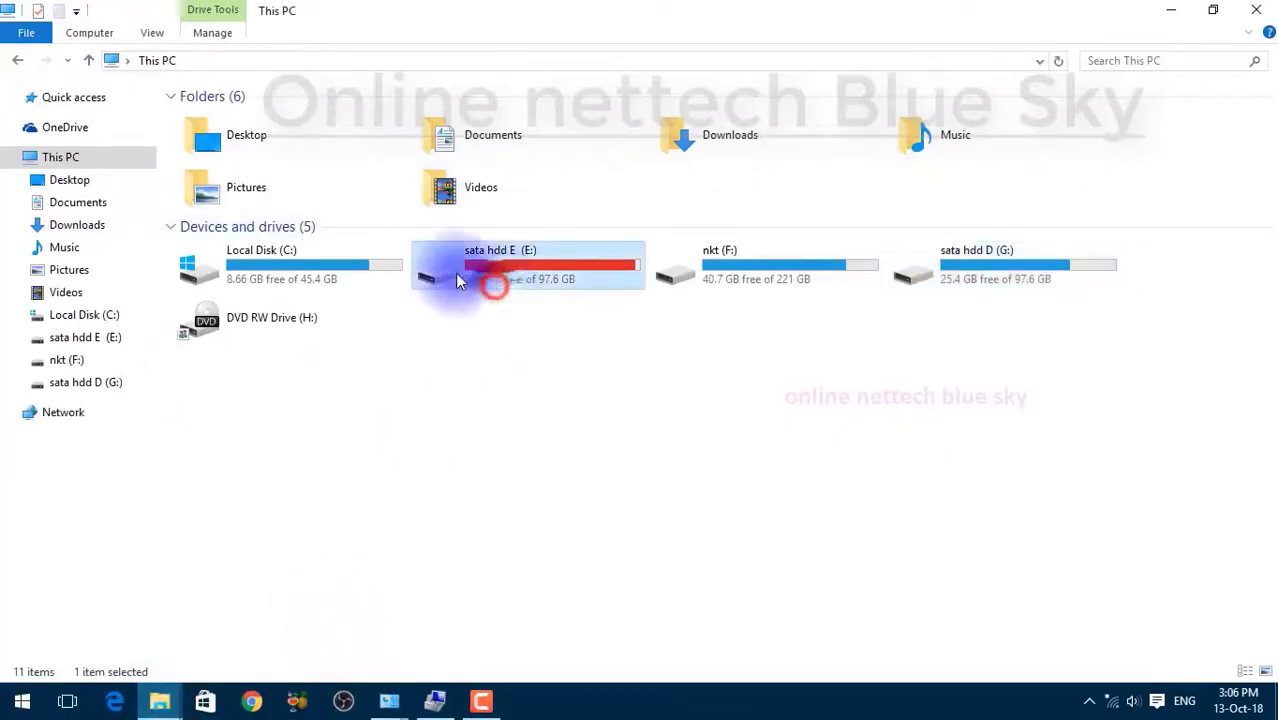
pyautogui.moveTo(500, 280)
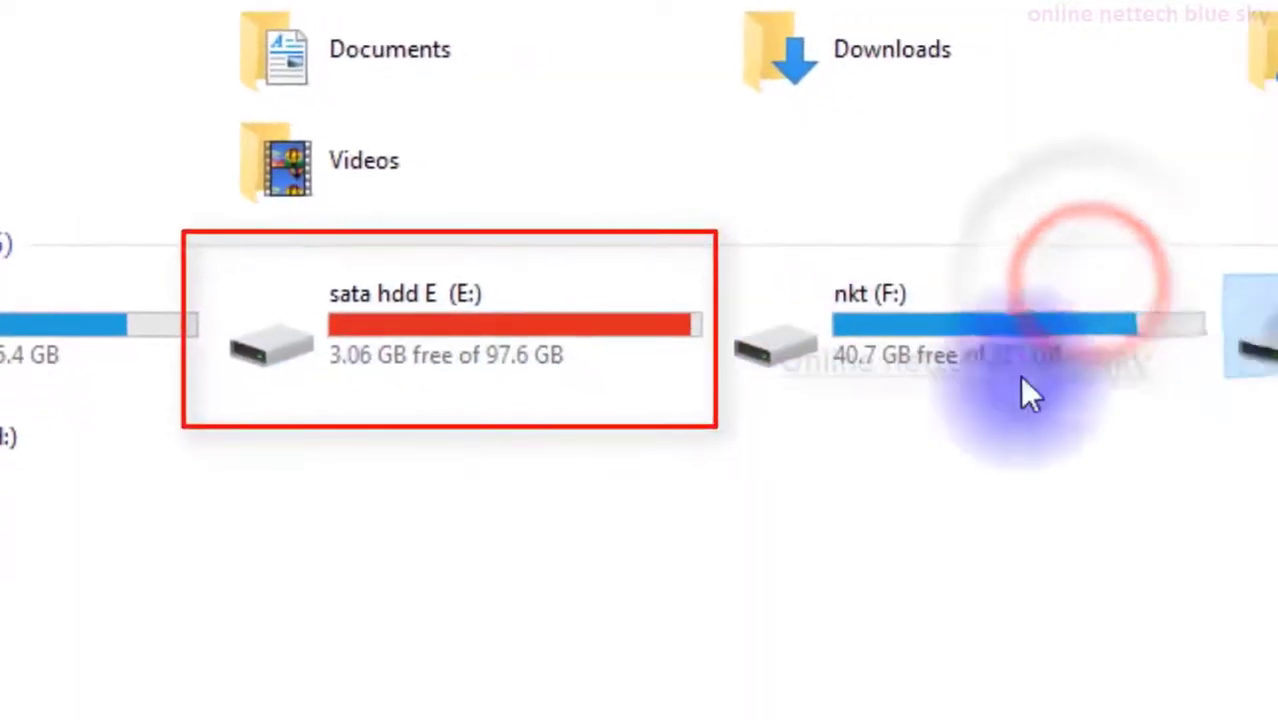
pyautogui.click(532, 297)
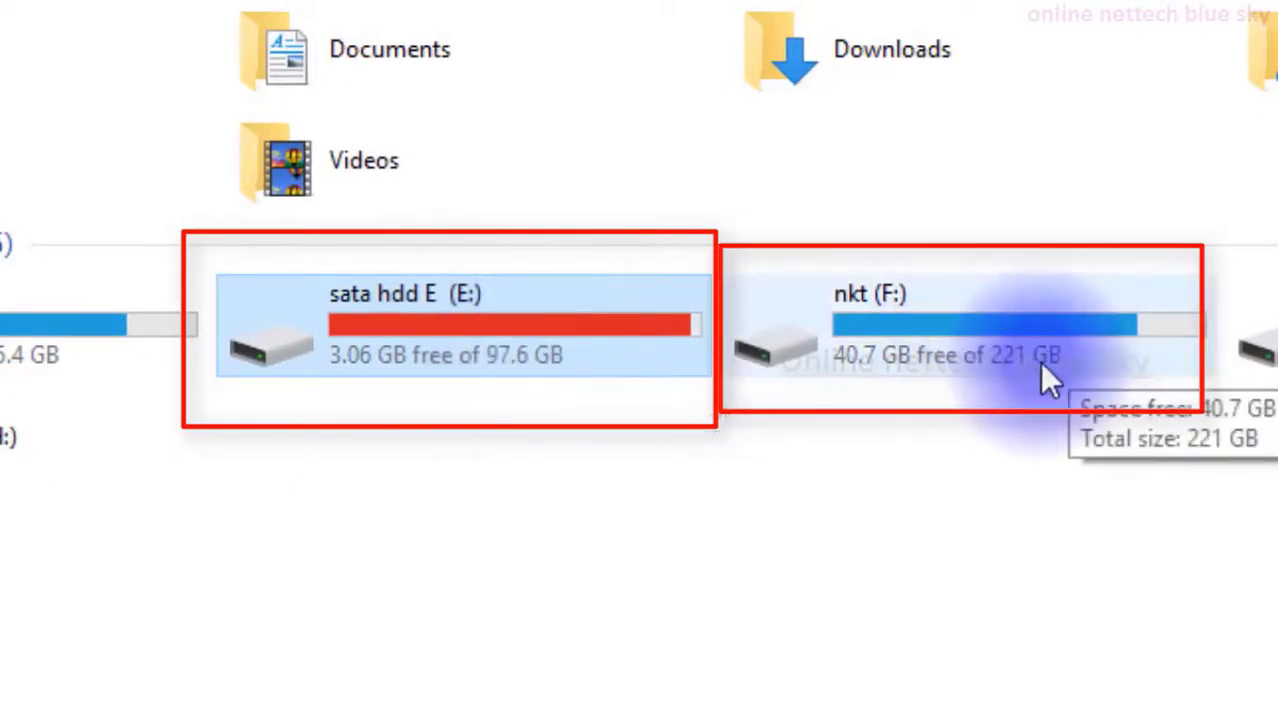
pyautogui.click(1010, 355)
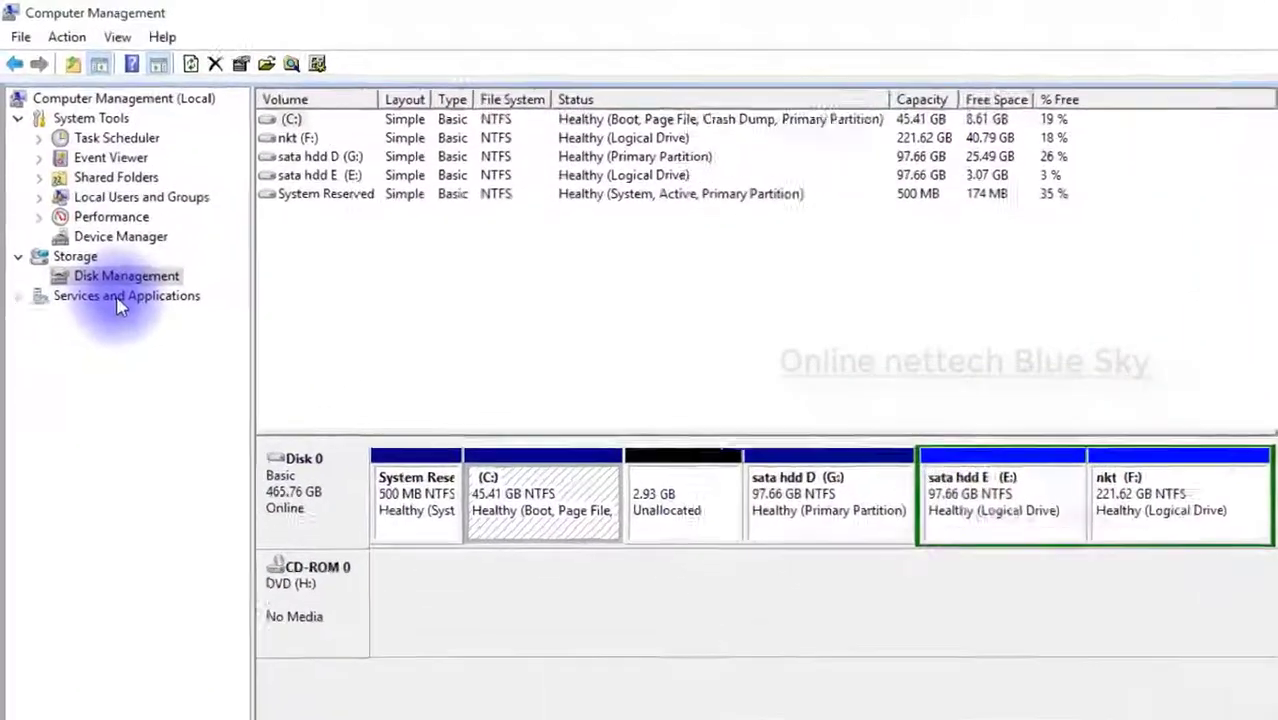
# - Switch to Computer Management, expand Services and Applications, and look through the Services list
pyautogui.click(104, 254)
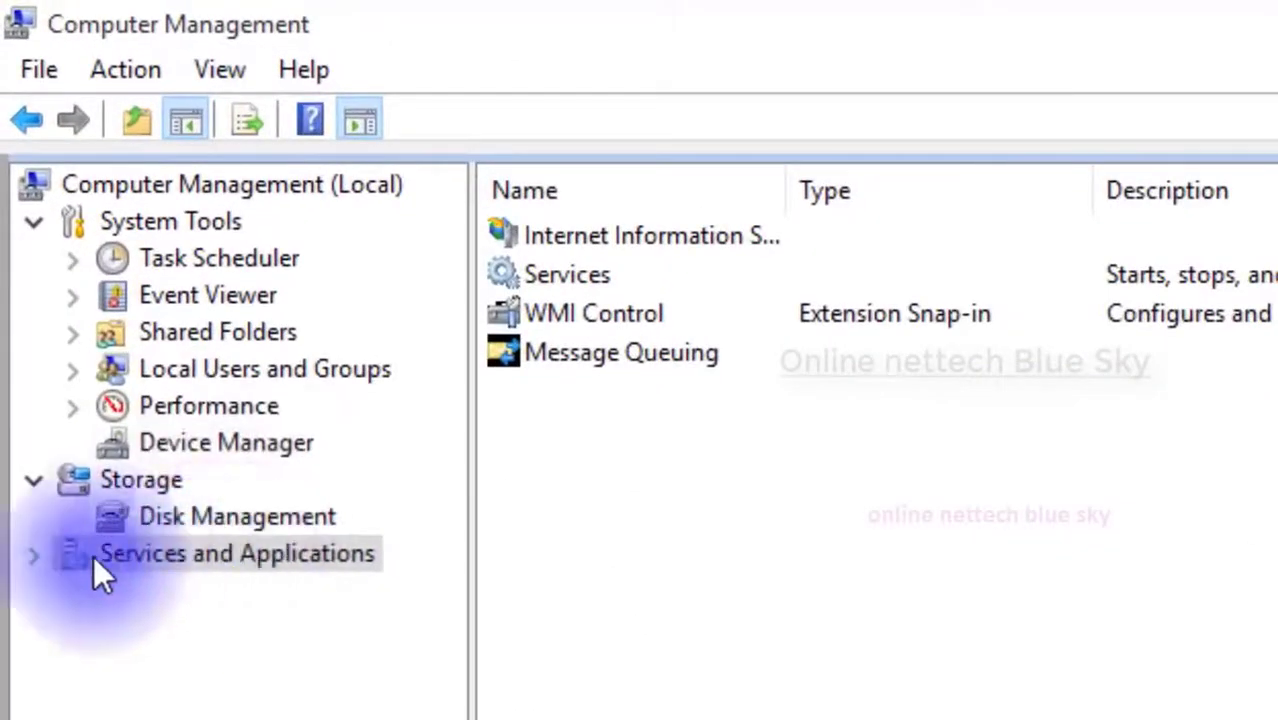
pyautogui.click(24, 556)
pyautogui.click(34, 556)
pyautogui.click(158, 612)
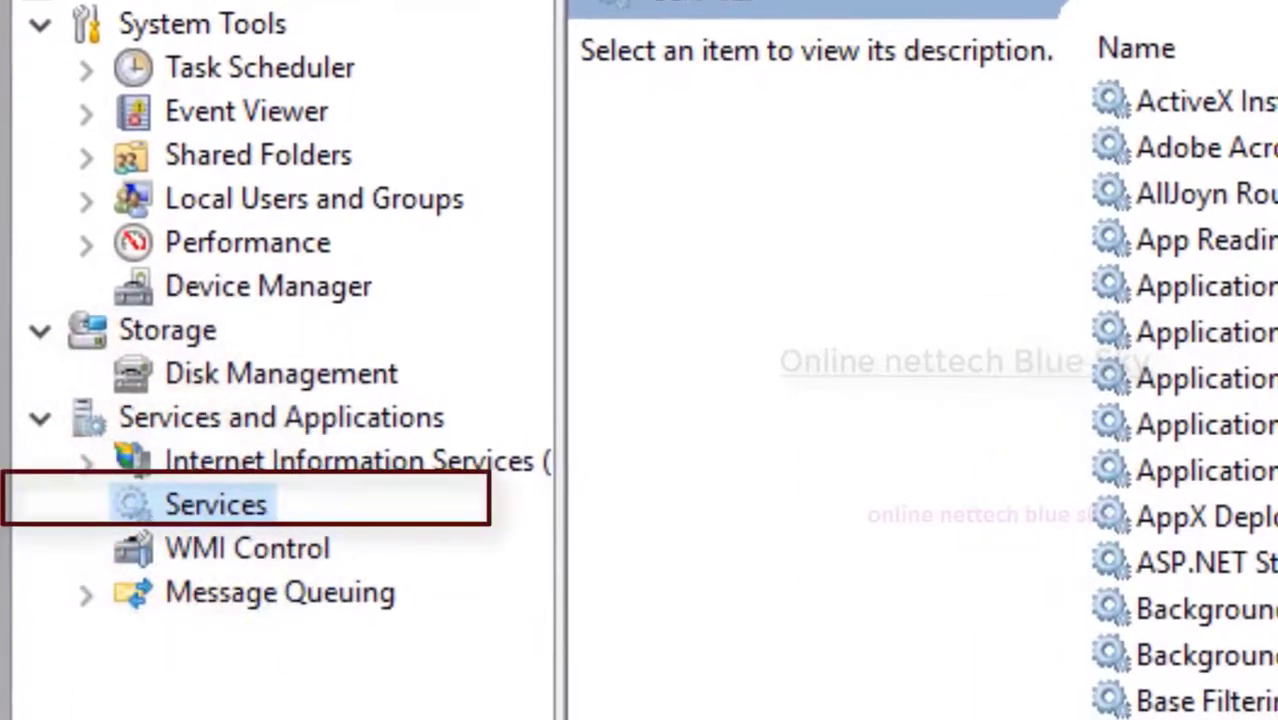
pyautogui.scroll(-20, 1184, 400)
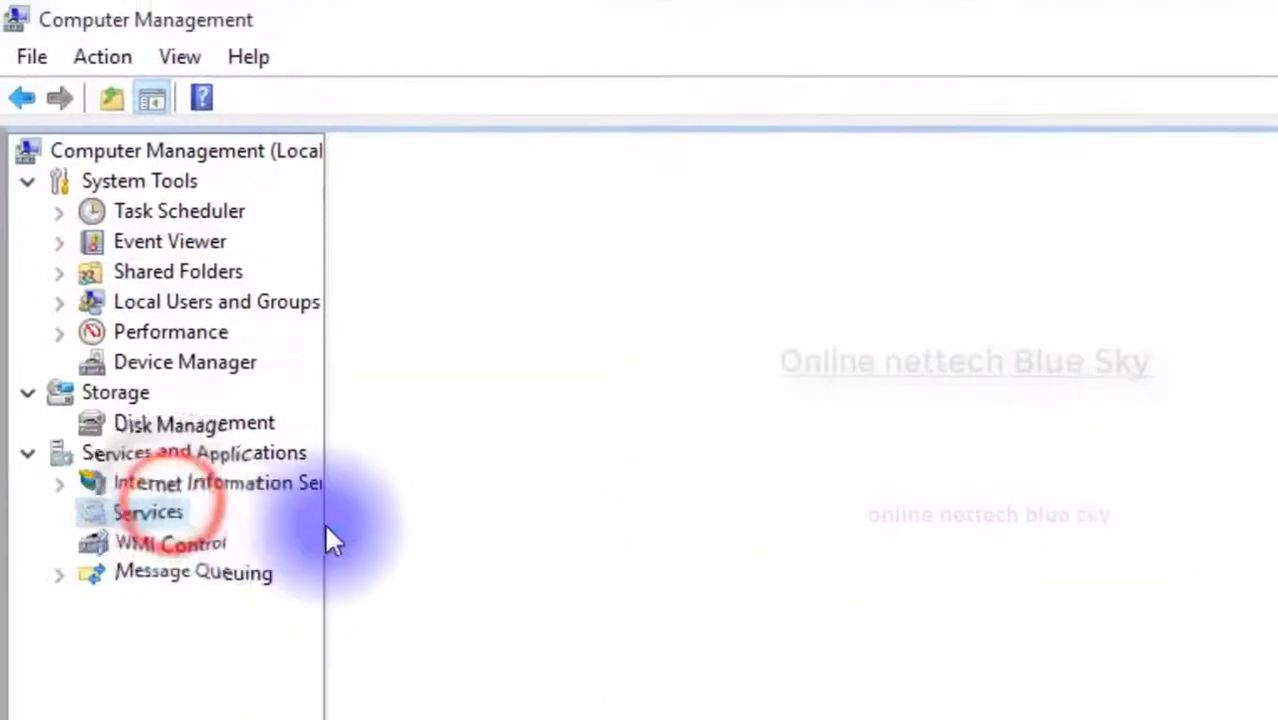
pyautogui.scroll(-13, 765, 470)
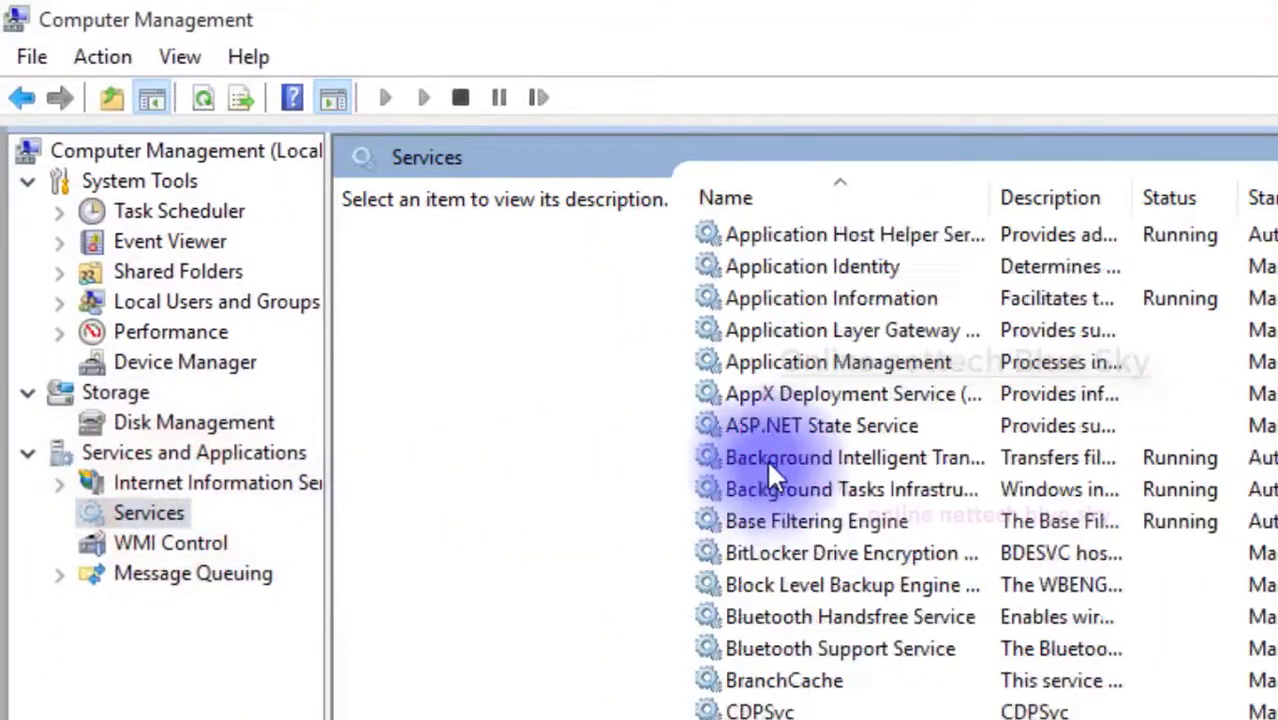
pyautogui.scroll(-20, 766, 460)
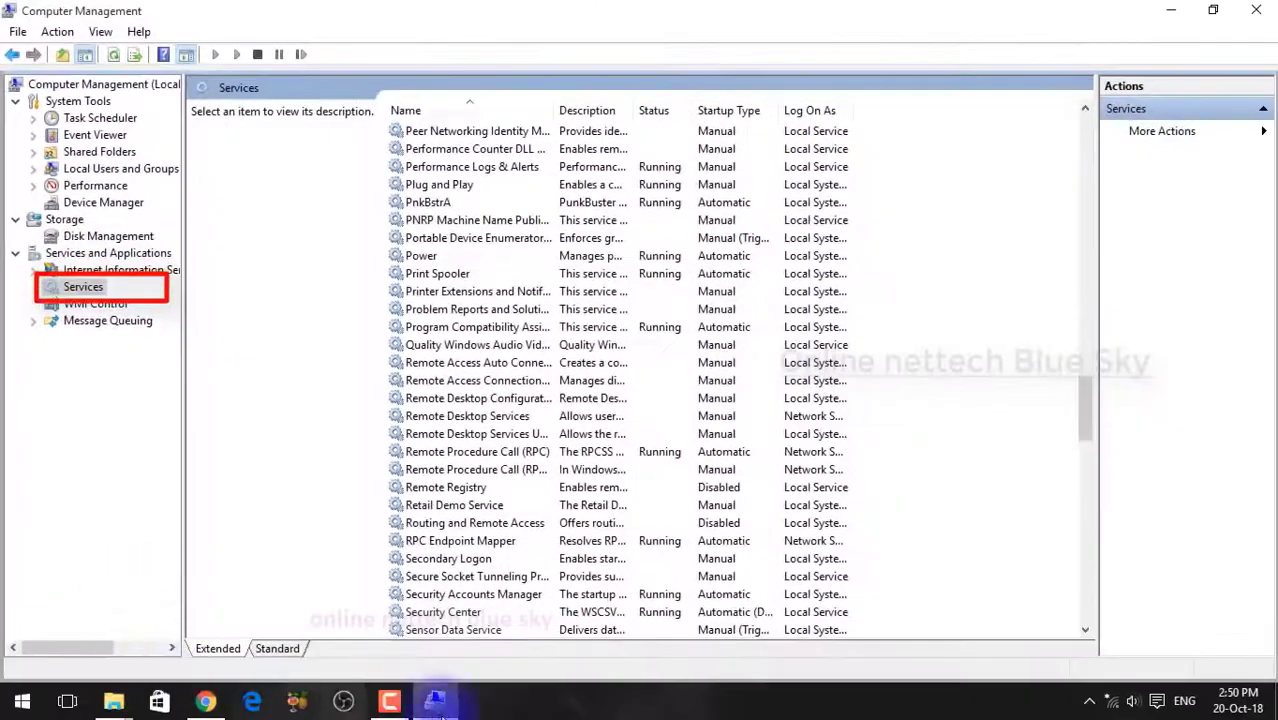
pyautogui.click(113, 700)
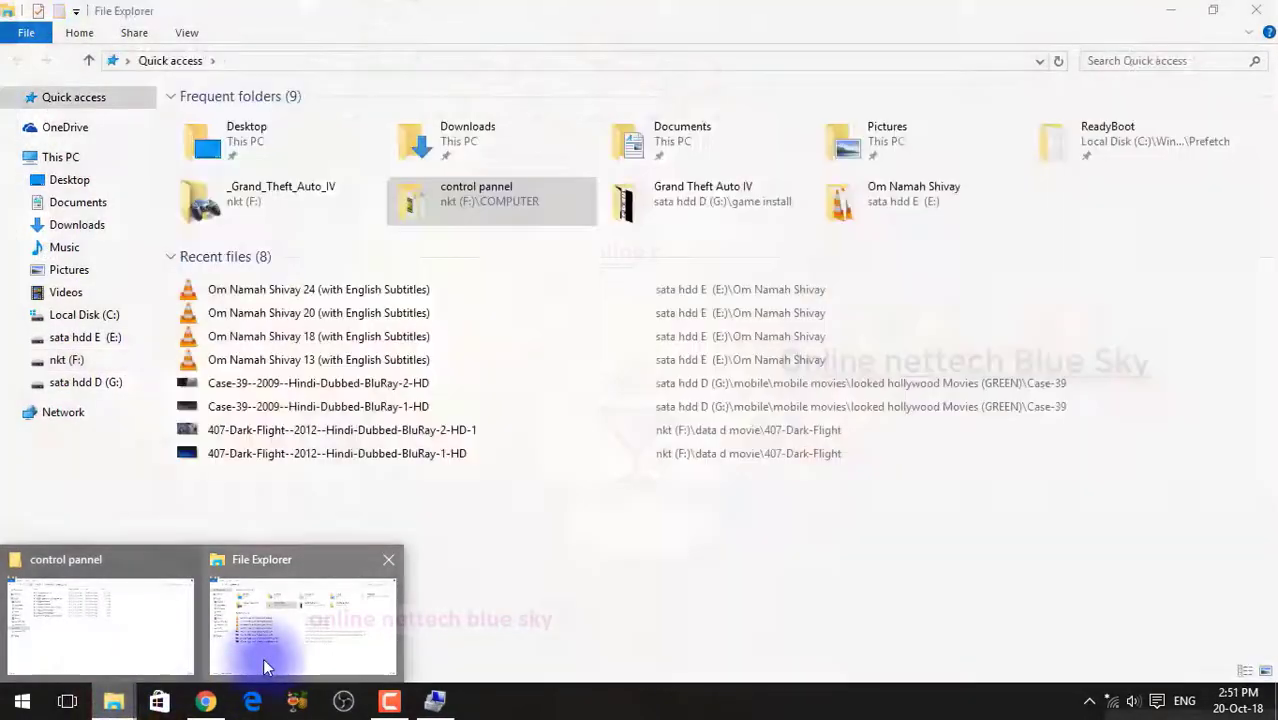
pyautogui.click(263, 658)
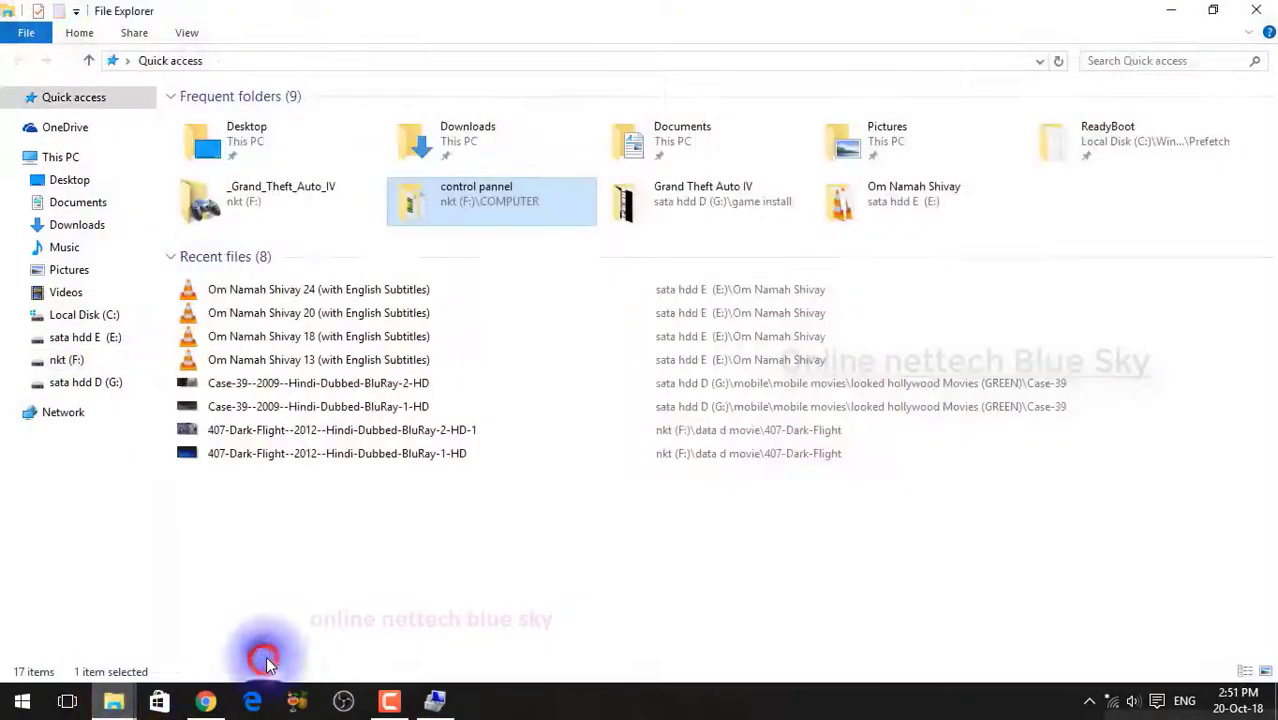
pyautogui.click(438, 702)
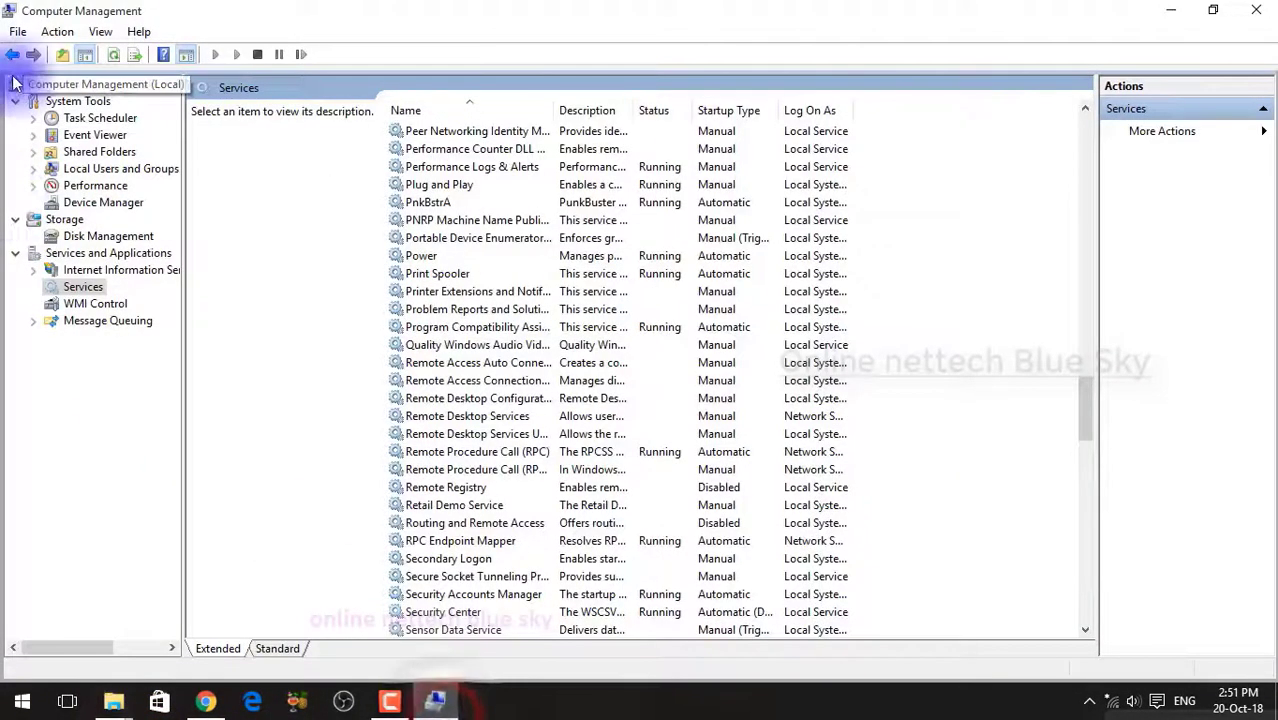
# - Go back to the top level of Computer Management and close it
pyautogui.click(13, 58)
pyautogui.click(13, 60)
pyautogui.click(13, 60)
pyautogui.click(13, 60)
pyautogui.click(13, 60)
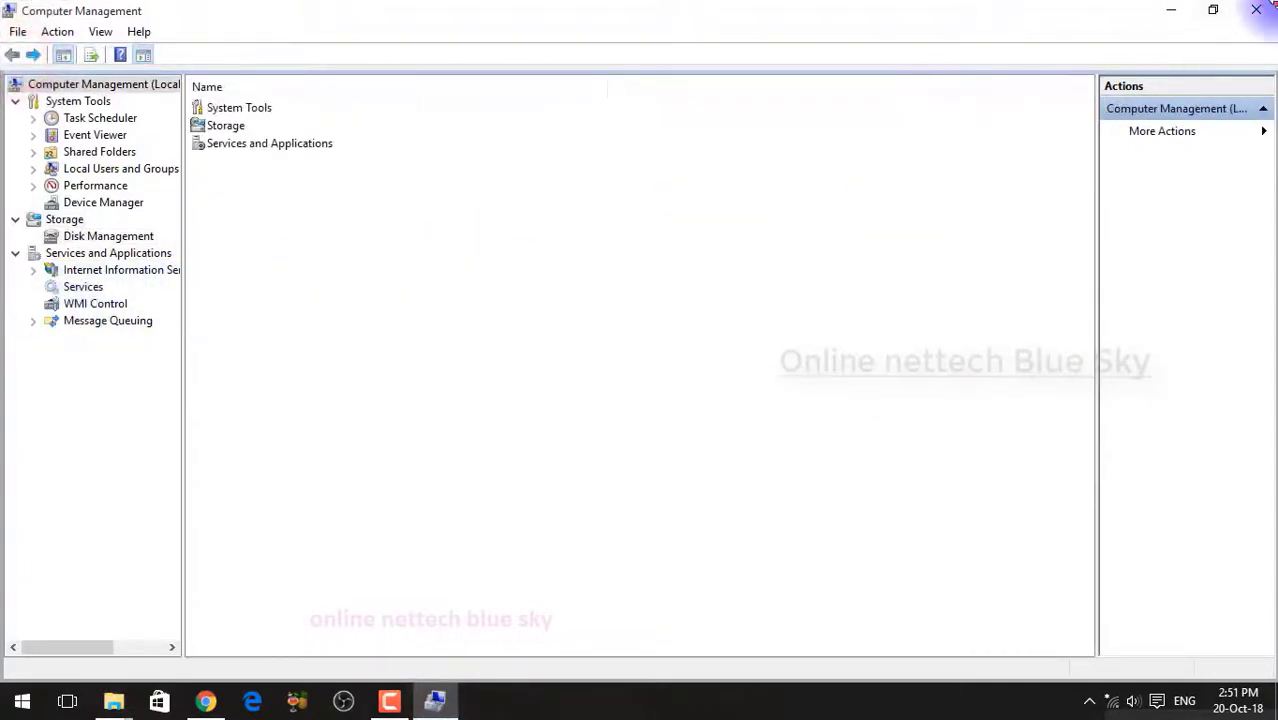
pyautogui.click(1266, 7)
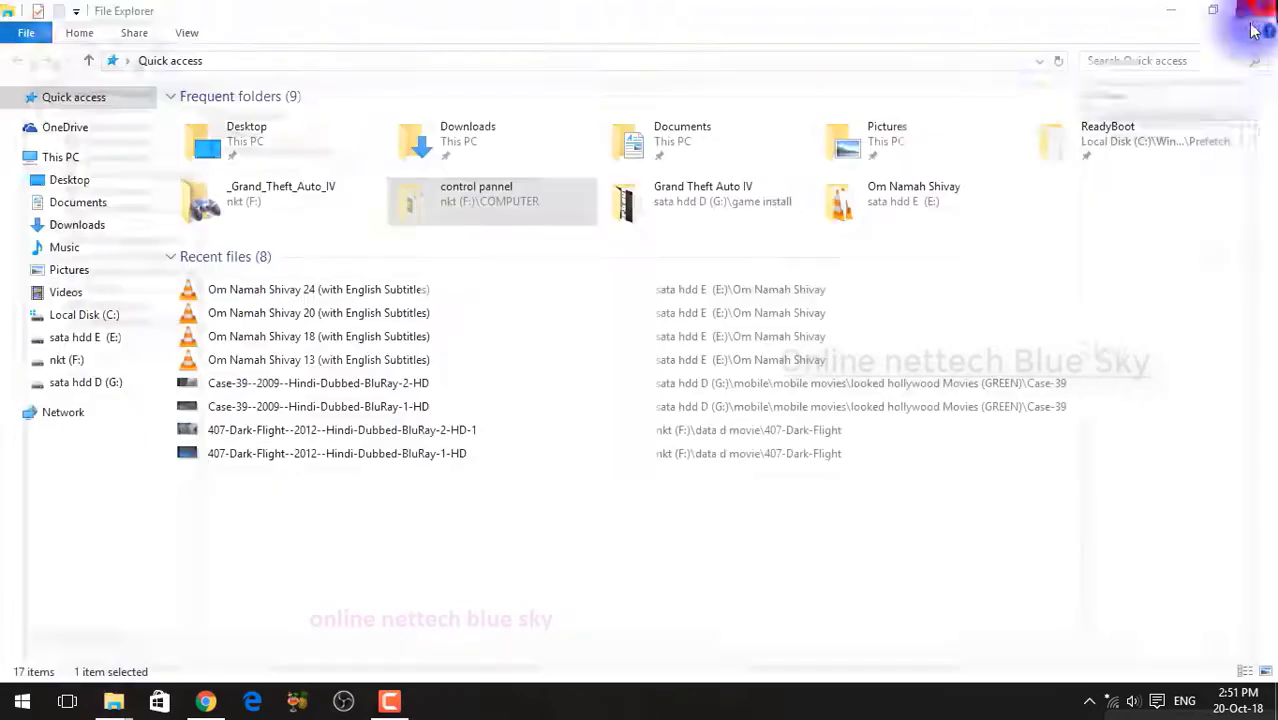
# - Open Control Panel in large icons view and go to Administrative Tools
pyautogui.click(131, 60)
pyautogui.click(149, 213)
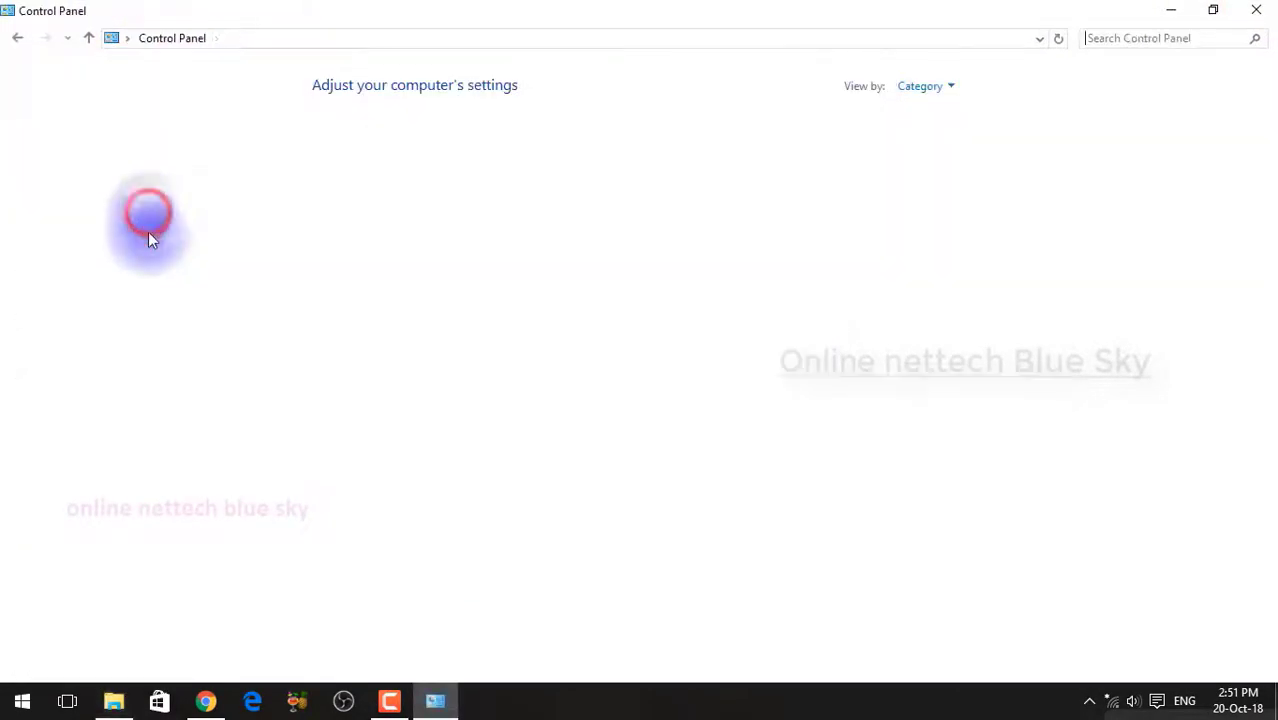
pyautogui.click(910, 88)
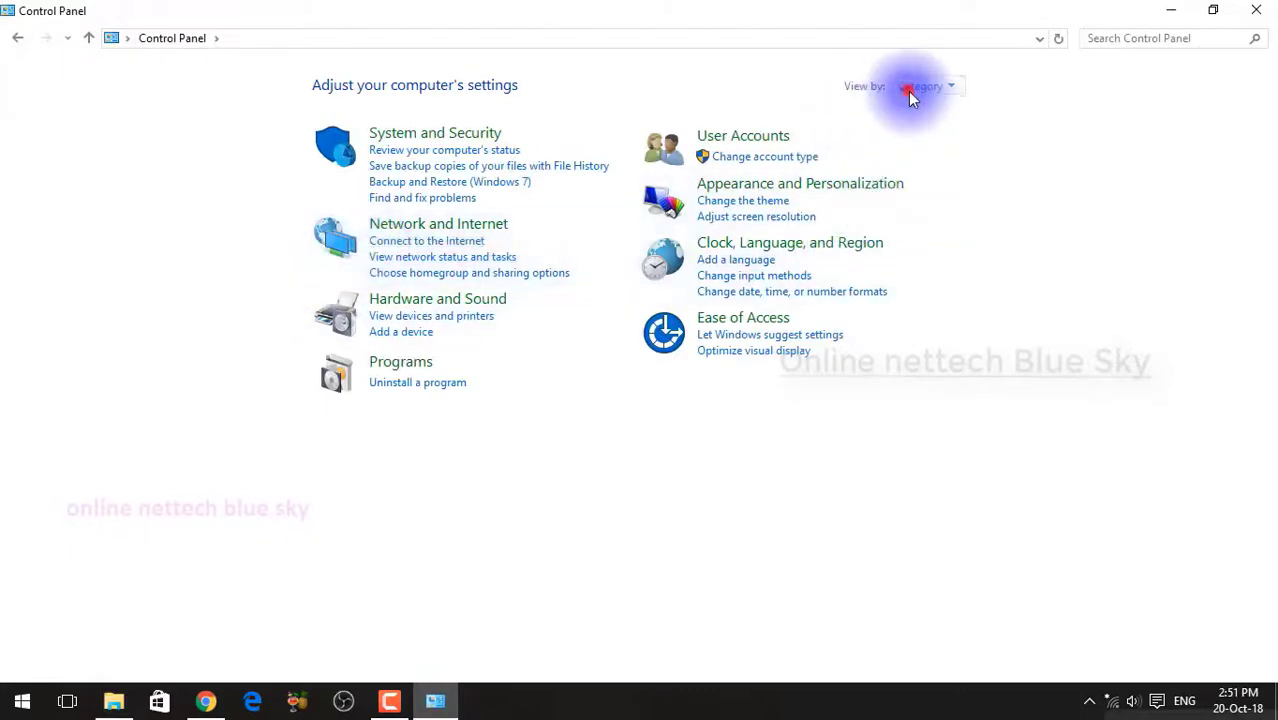
pyautogui.click(936, 134)
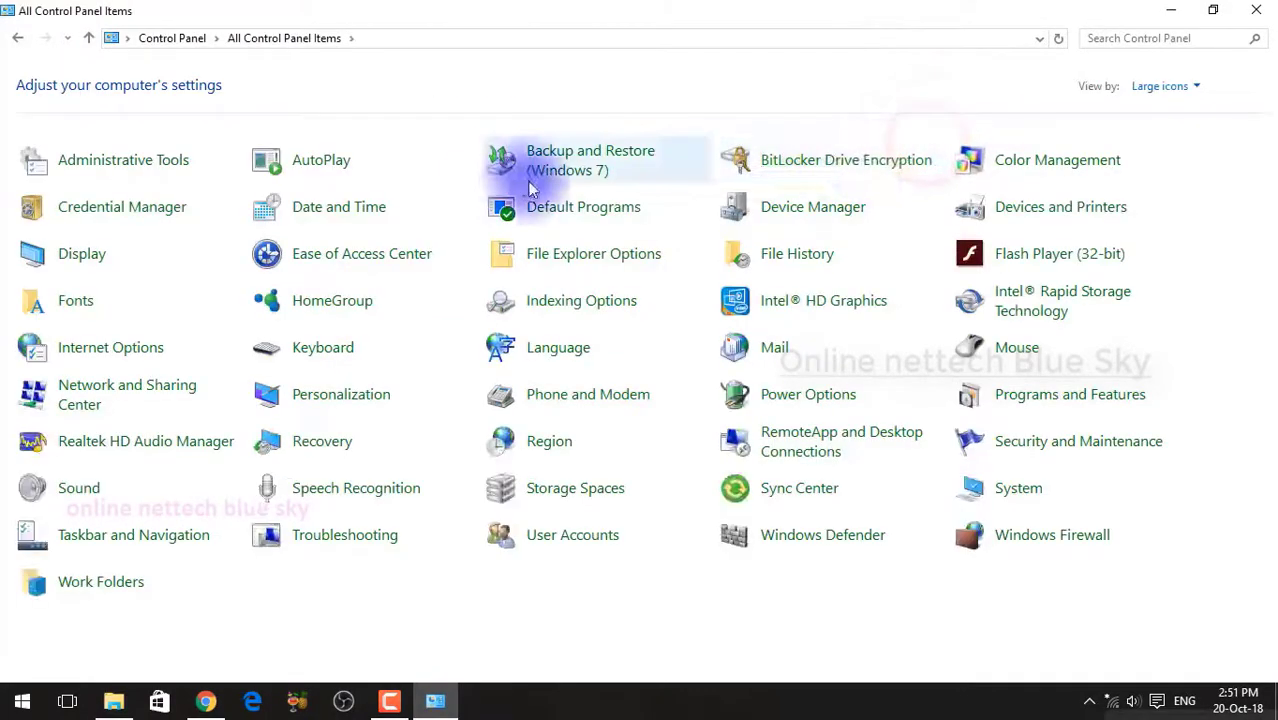
pyautogui.click(120, 158)
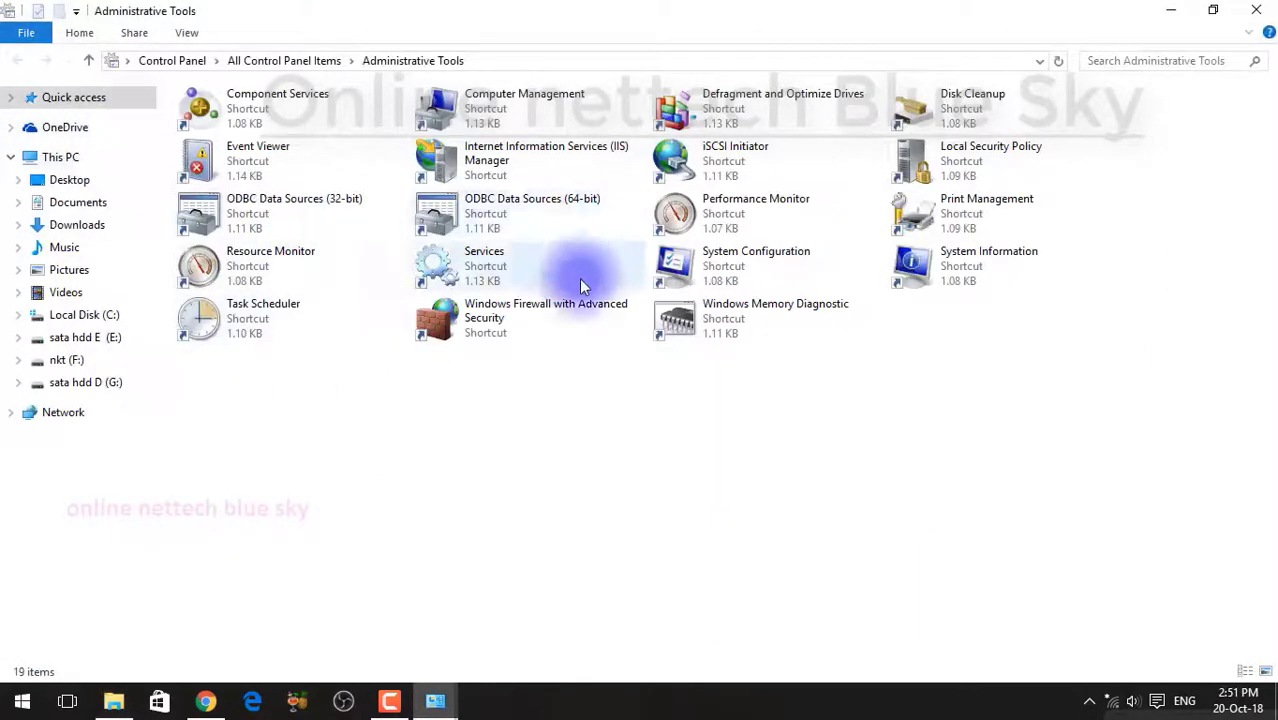
# - Launch Computer Management from Administrative Tools and maximize its window
pyautogui.click(507, 285)
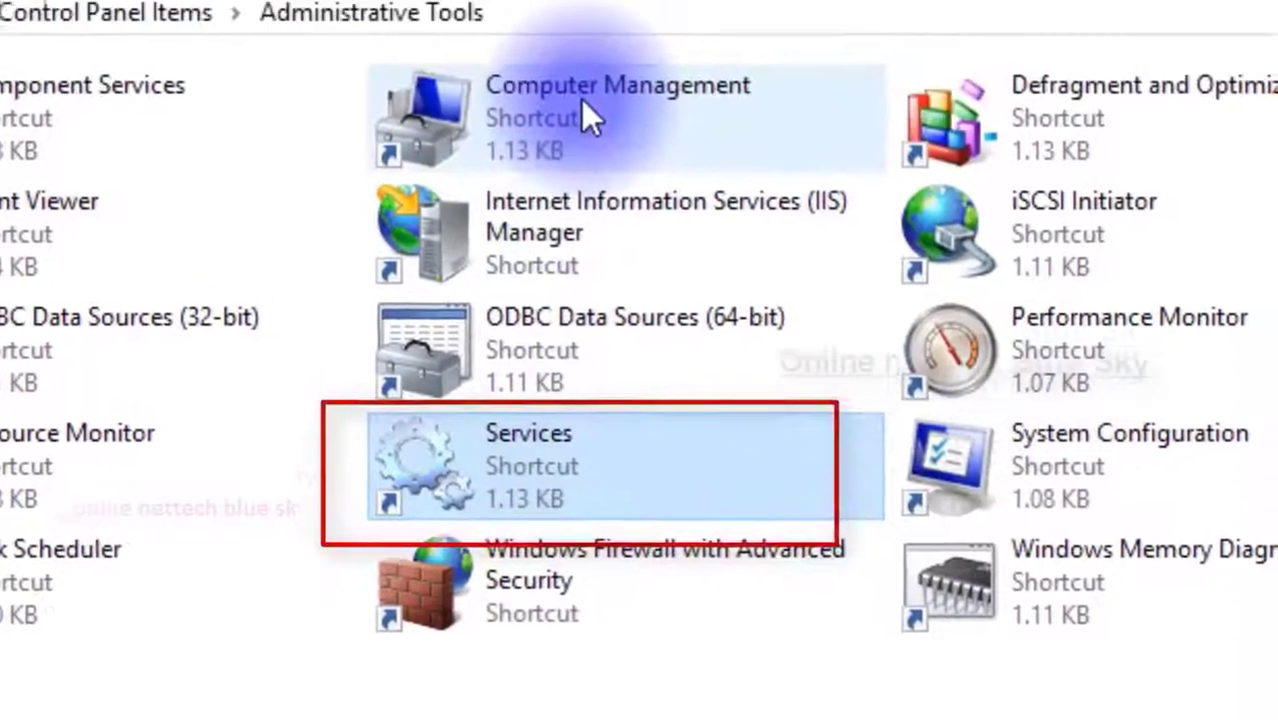
pyautogui.click(572, 135)
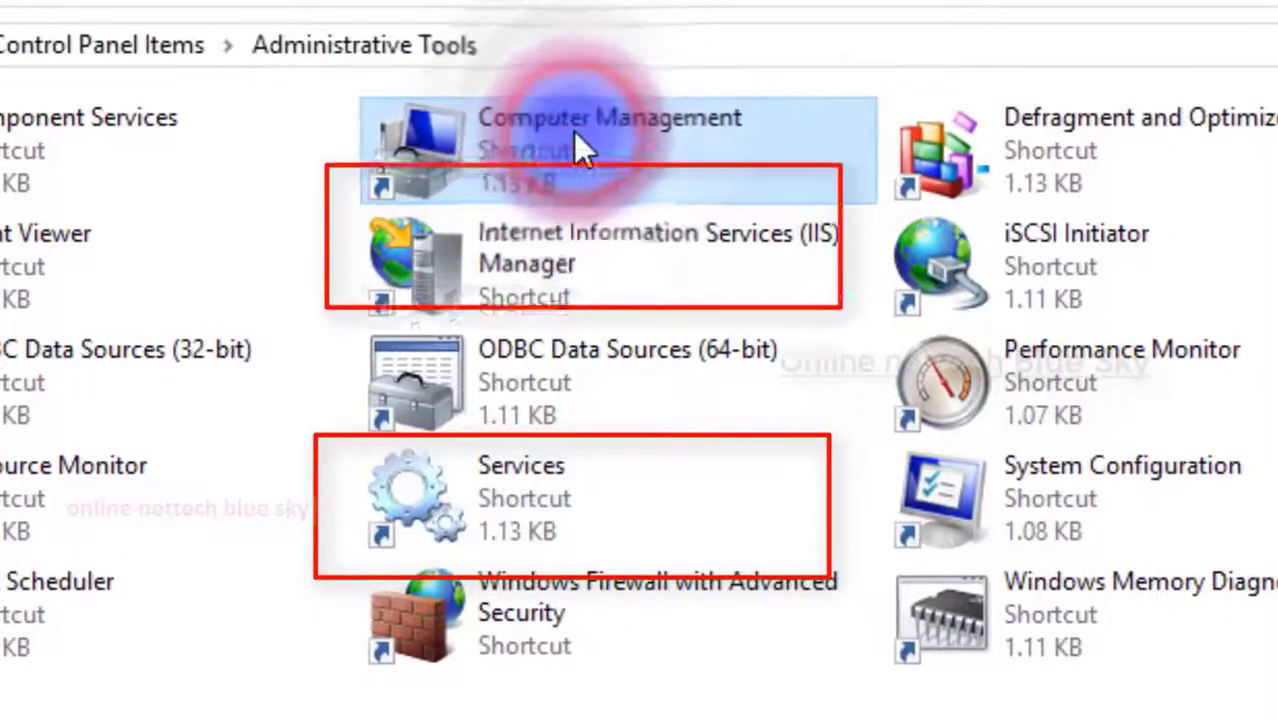
pyautogui.doubleClick(575, 135)
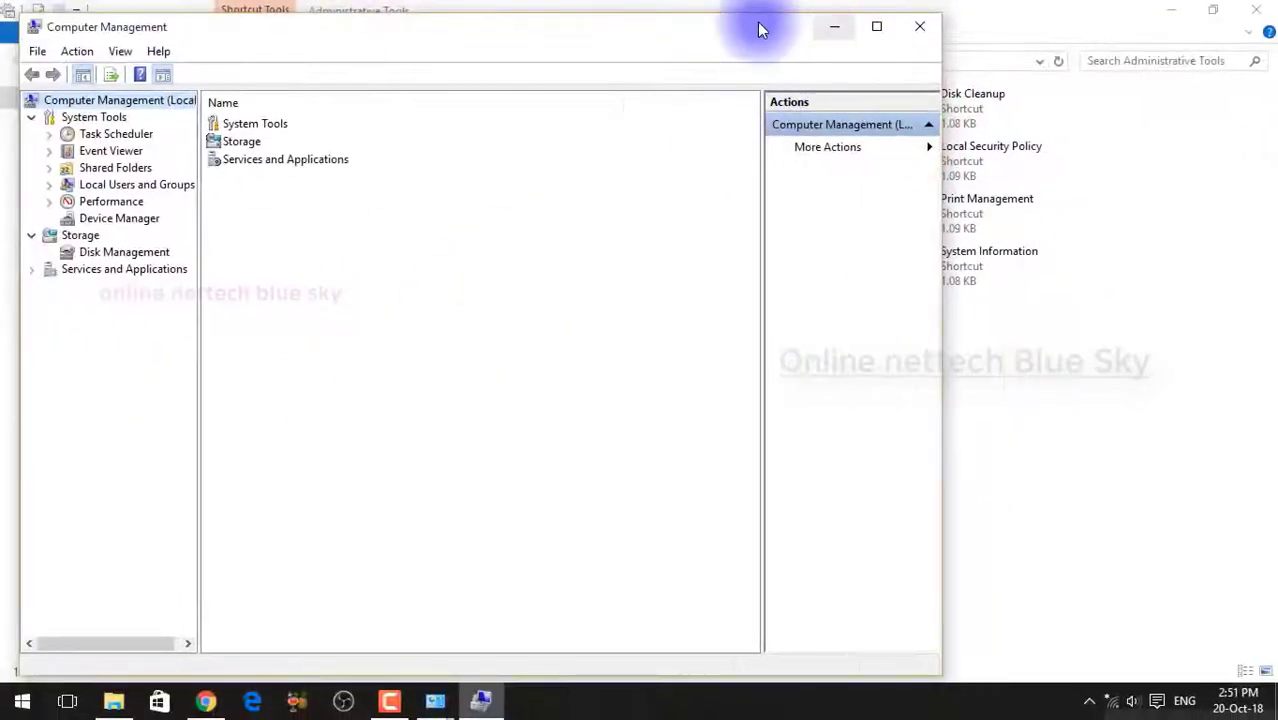
pyautogui.moveTo(760, 30); pyautogui.dragTo(766, 191)
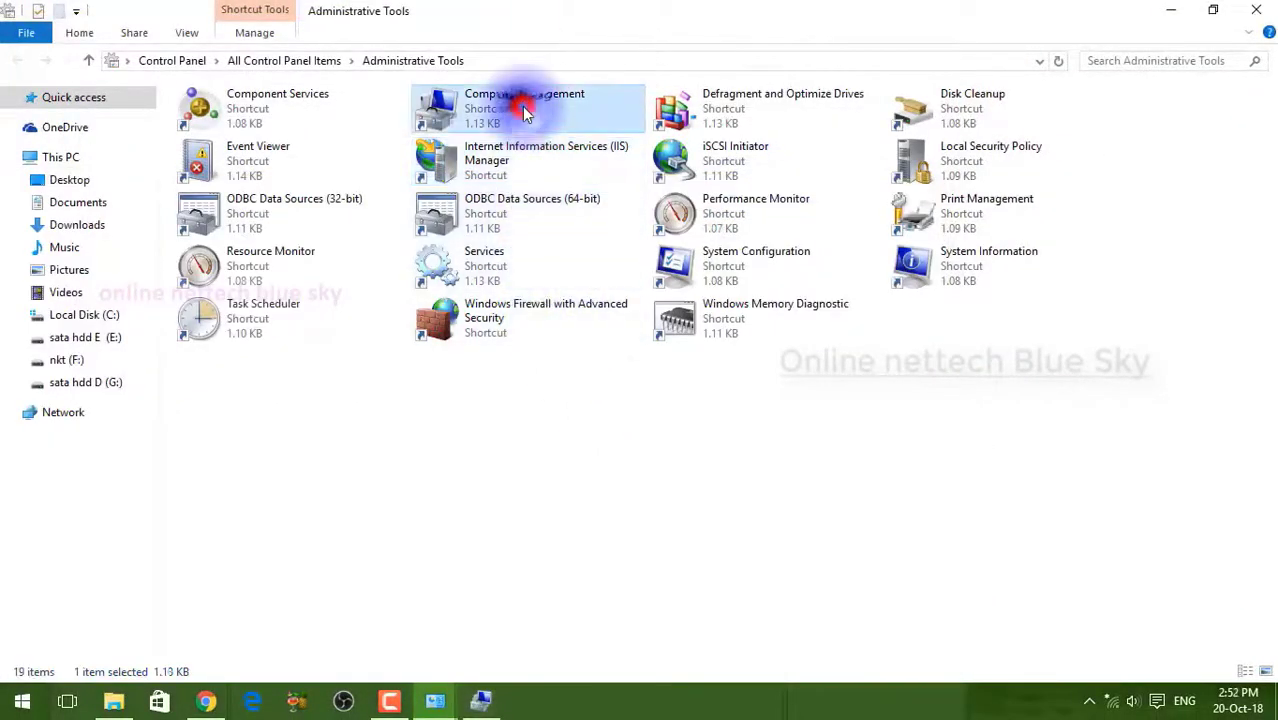
pyautogui.click(481, 705)
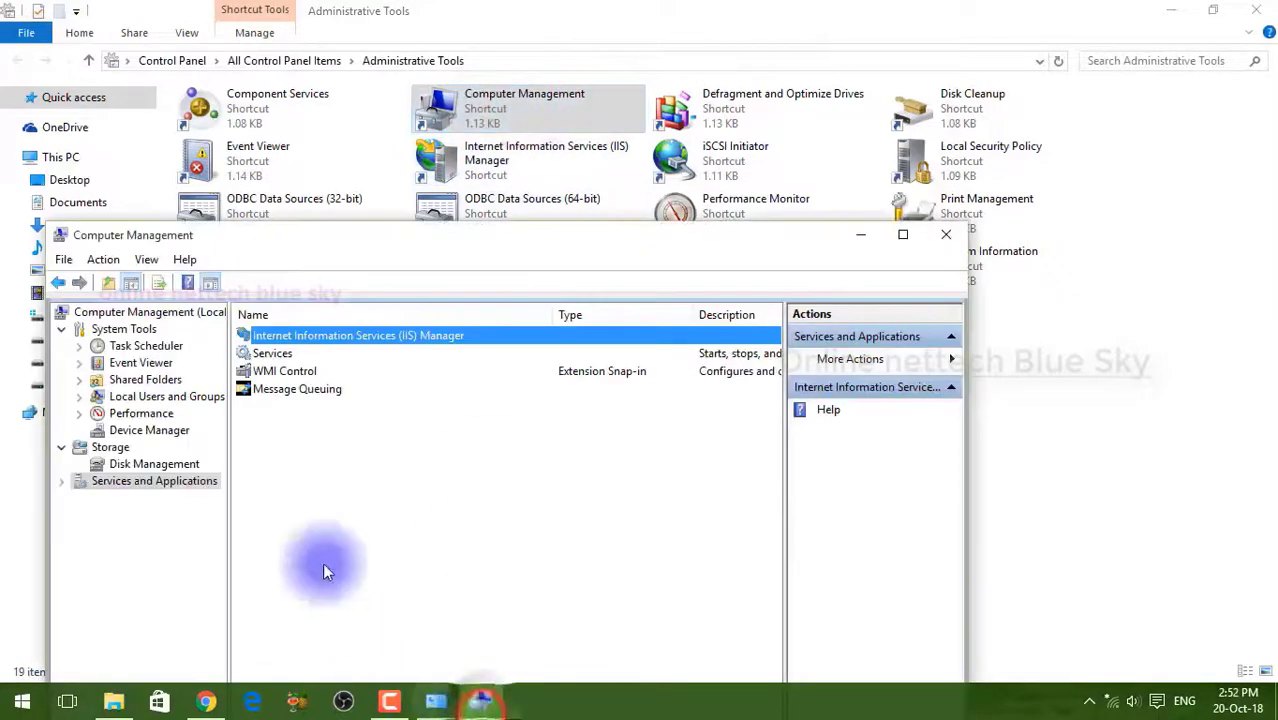
pyautogui.click(898, 238)
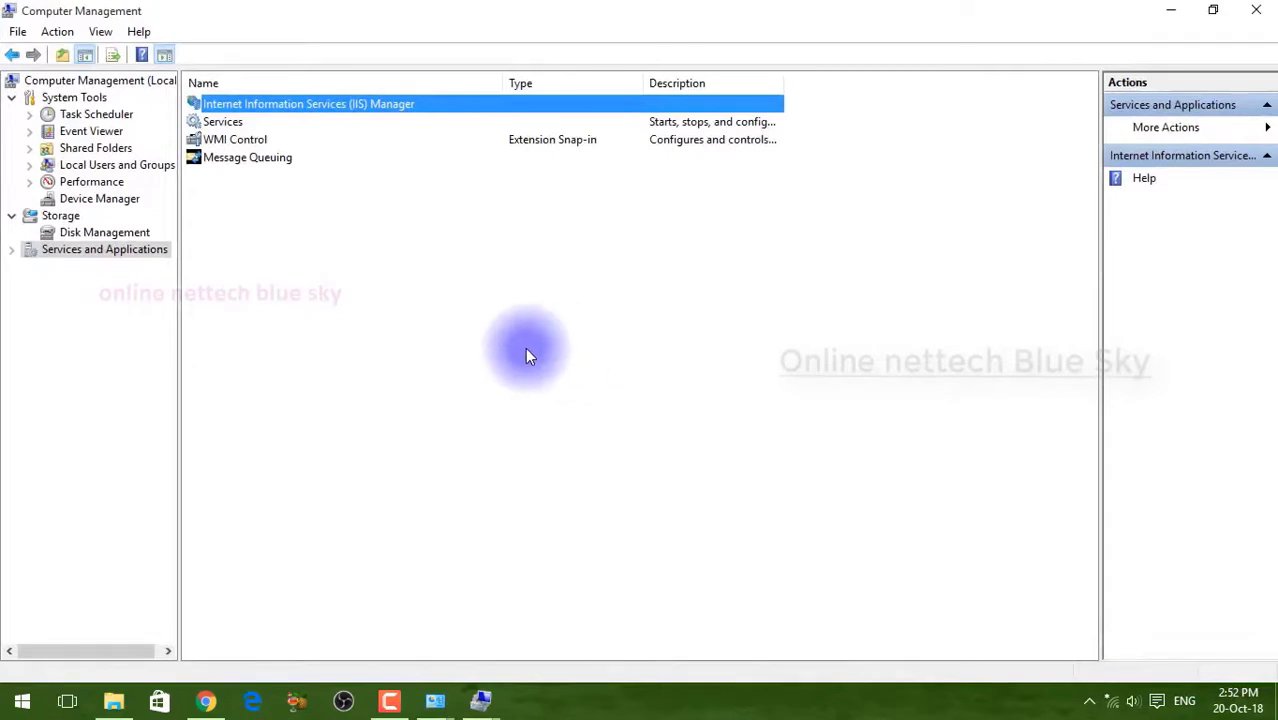
# - Open the Message Queuing properties from Services and Applications
pyautogui.click(286, 139)
pyautogui.doubleClick(287, 140)
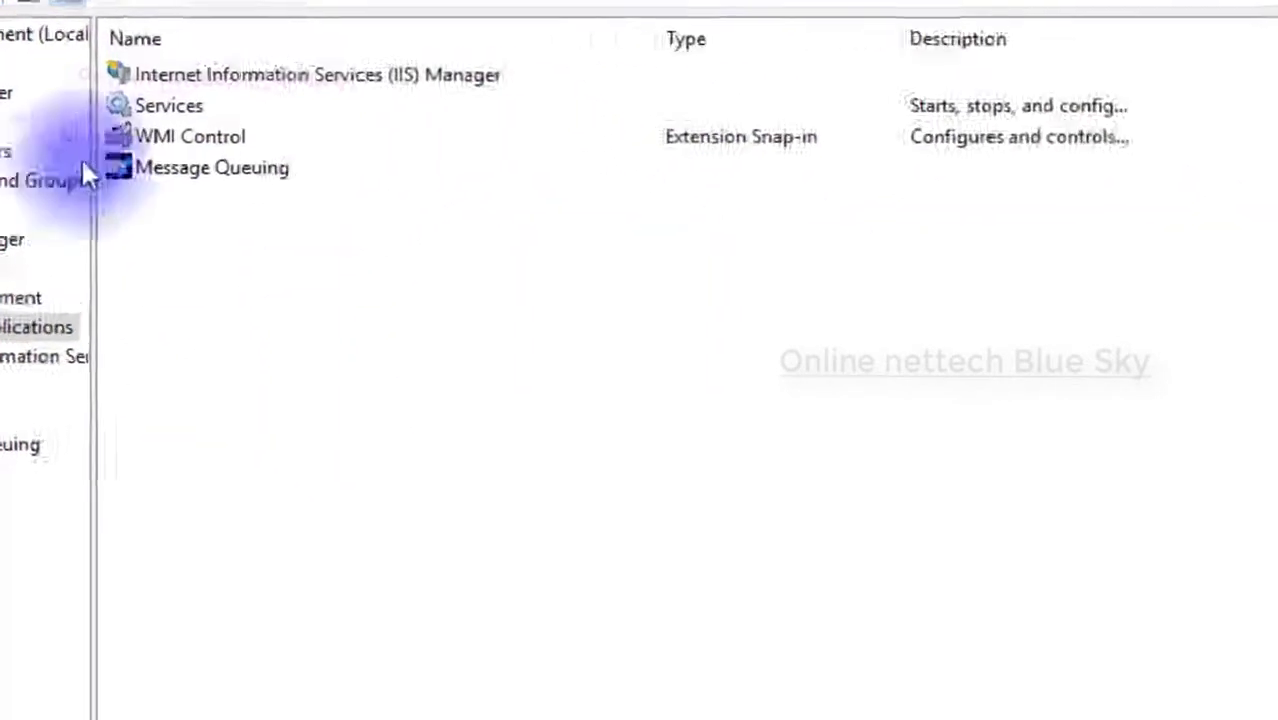
pyautogui.doubleClick(304, 144)
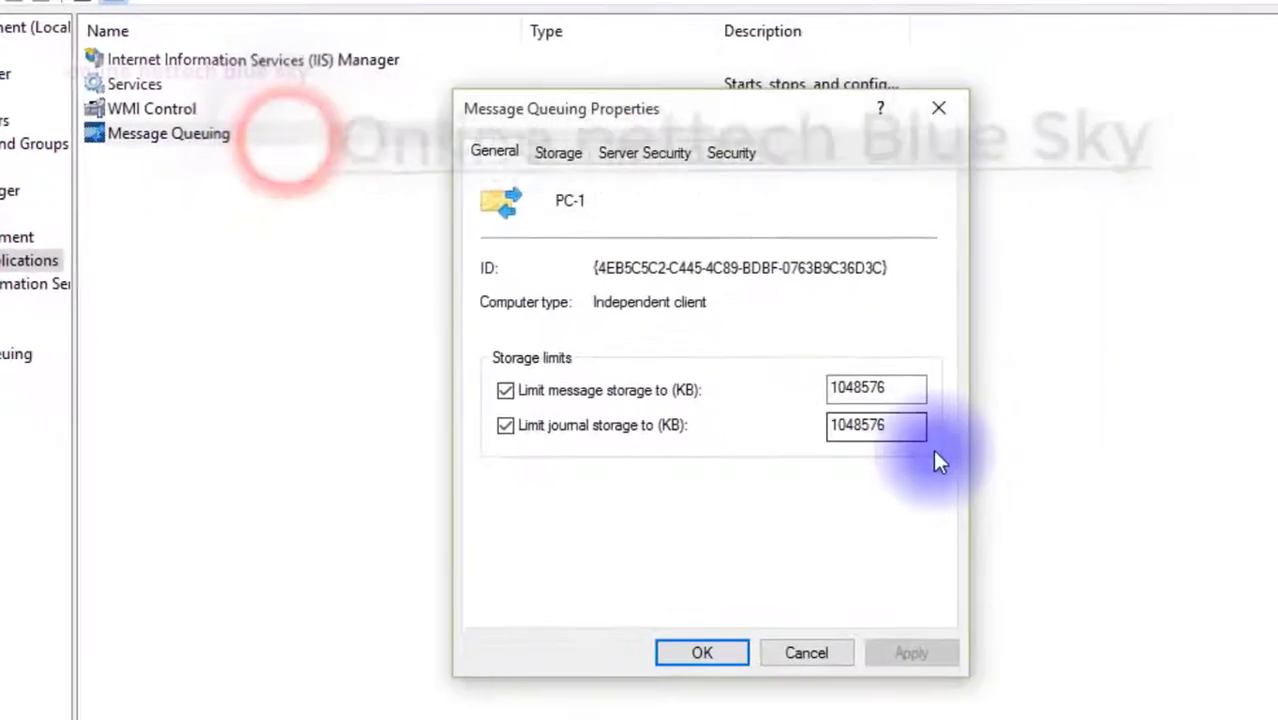
# - Examine the computer name and highlight the ID in the general Message Queuing properties
pyautogui.moveTo(886, 256); pyautogui.dragTo(609, 268)
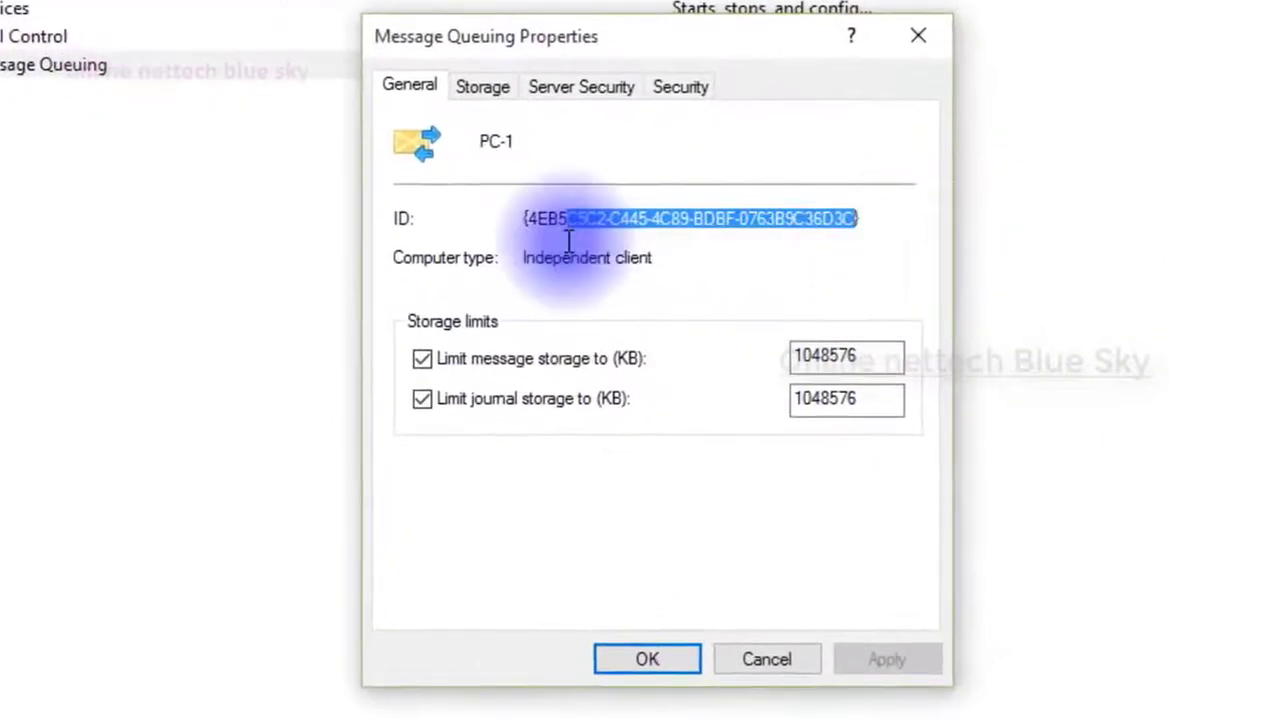
pyautogui.click(602, 189)
pyautogui.click(557, 217)
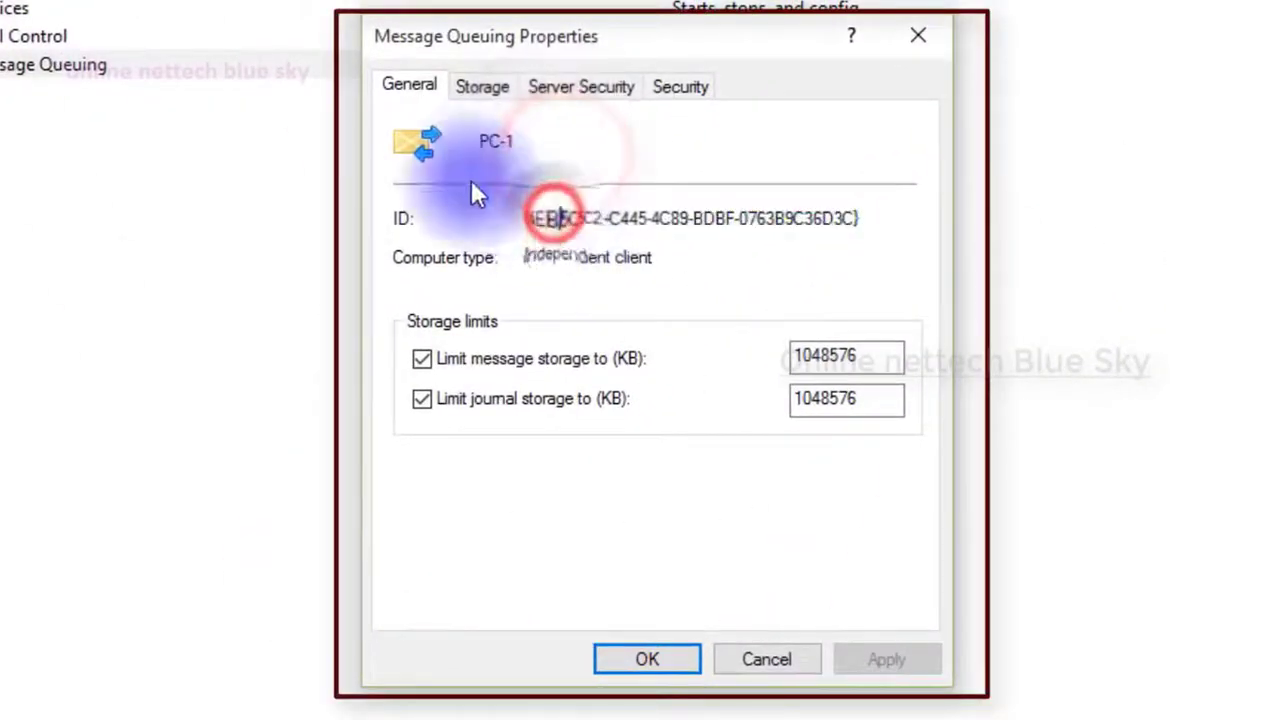
pyautogui.click(488, 141)
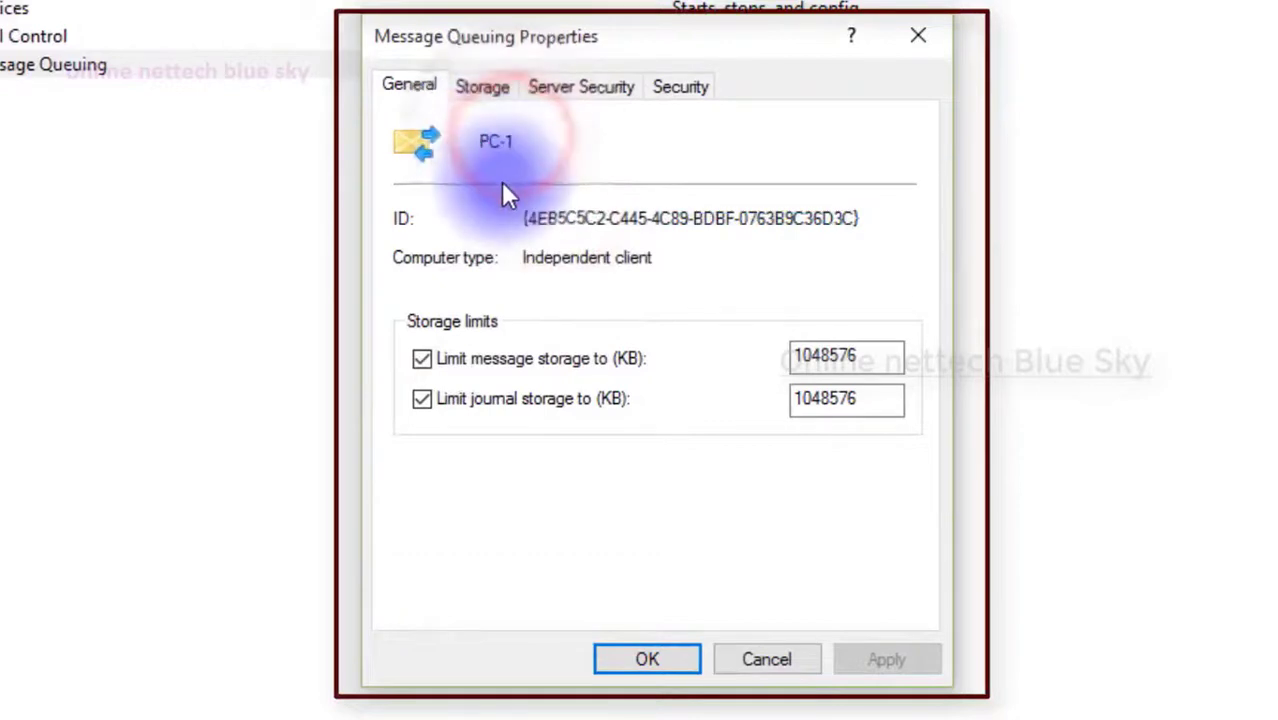
pyautogui.click(530, 217)
pyautogui.moveTo(532, 217); pyautogui.dragTo(833, 228)
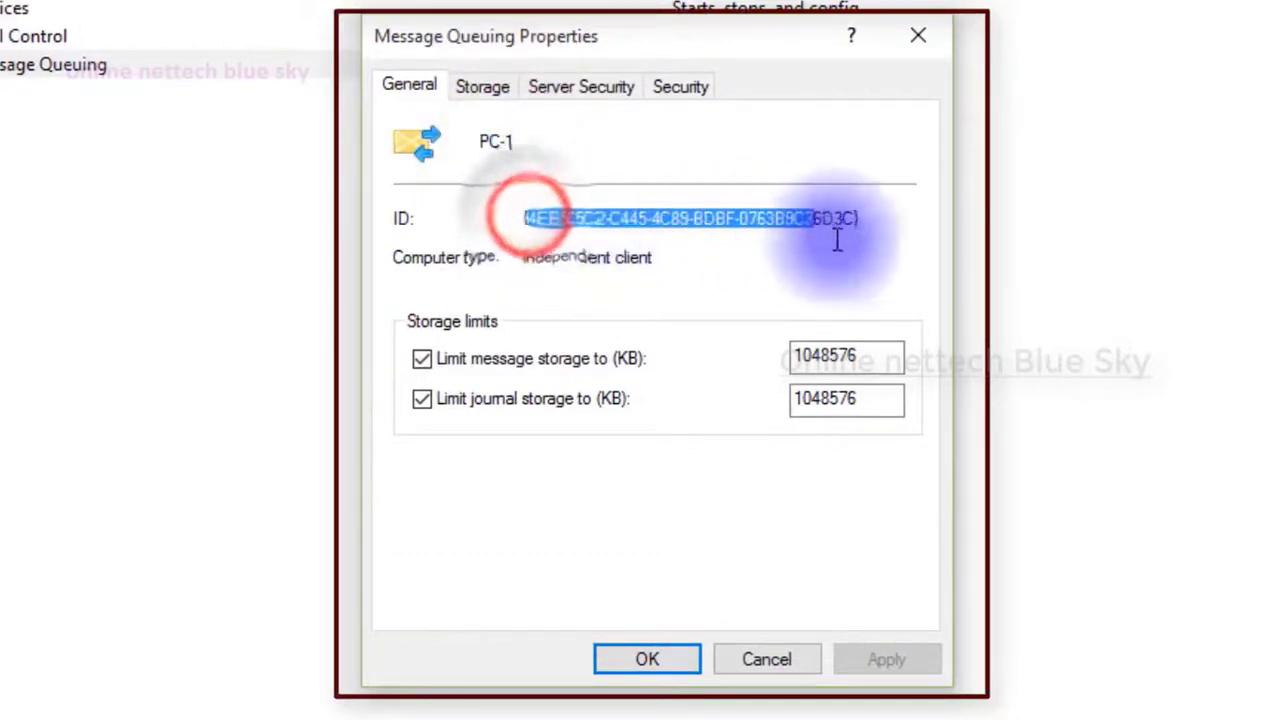
# - Toggle the message storage limit off and back on, and highlight the message and journal storage limit values
pyautogui.click(620, 366)
pyautogui.click(620, 367)
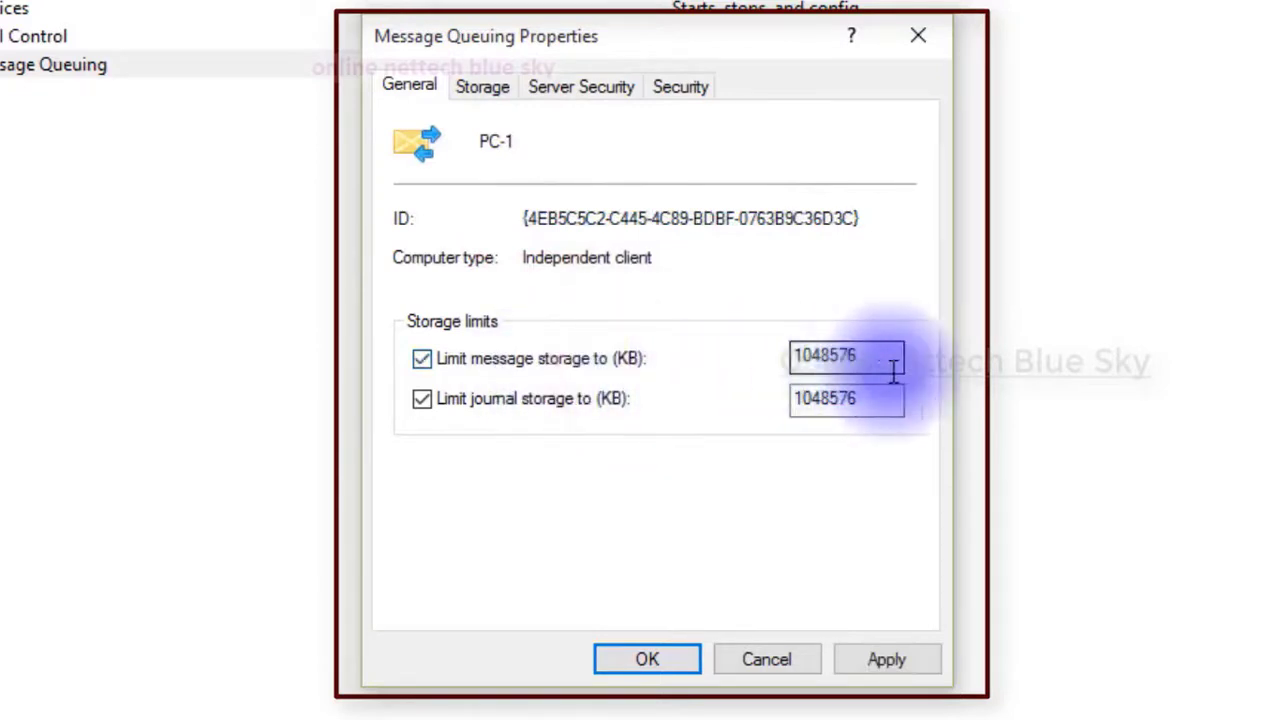
pyautogui.moveTo(887, 362); pyautogui.dragTo(739, 380)
pyautogui.moveTo(859, 398); pyautogui.dragTo(756, 399)
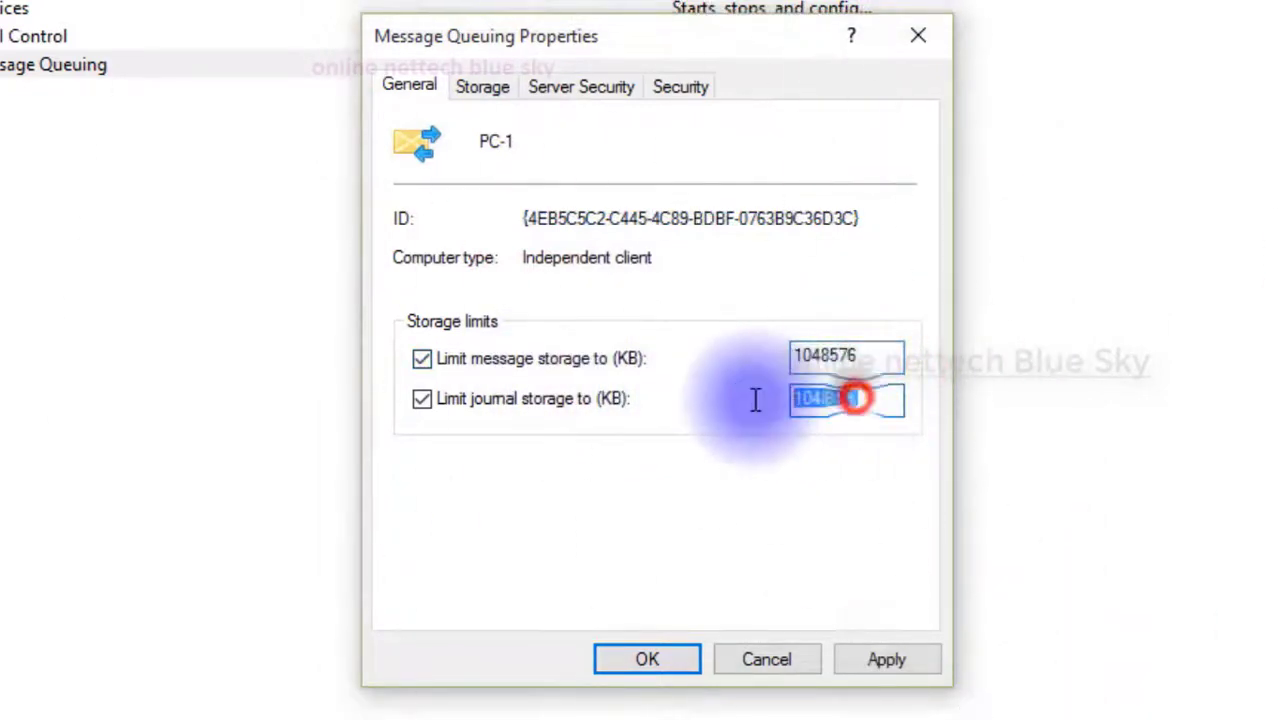
# - Examine the storage folders and server security options in the Message Queuing properties, and try to view its Security settings
pyautogui.click(476, 86)
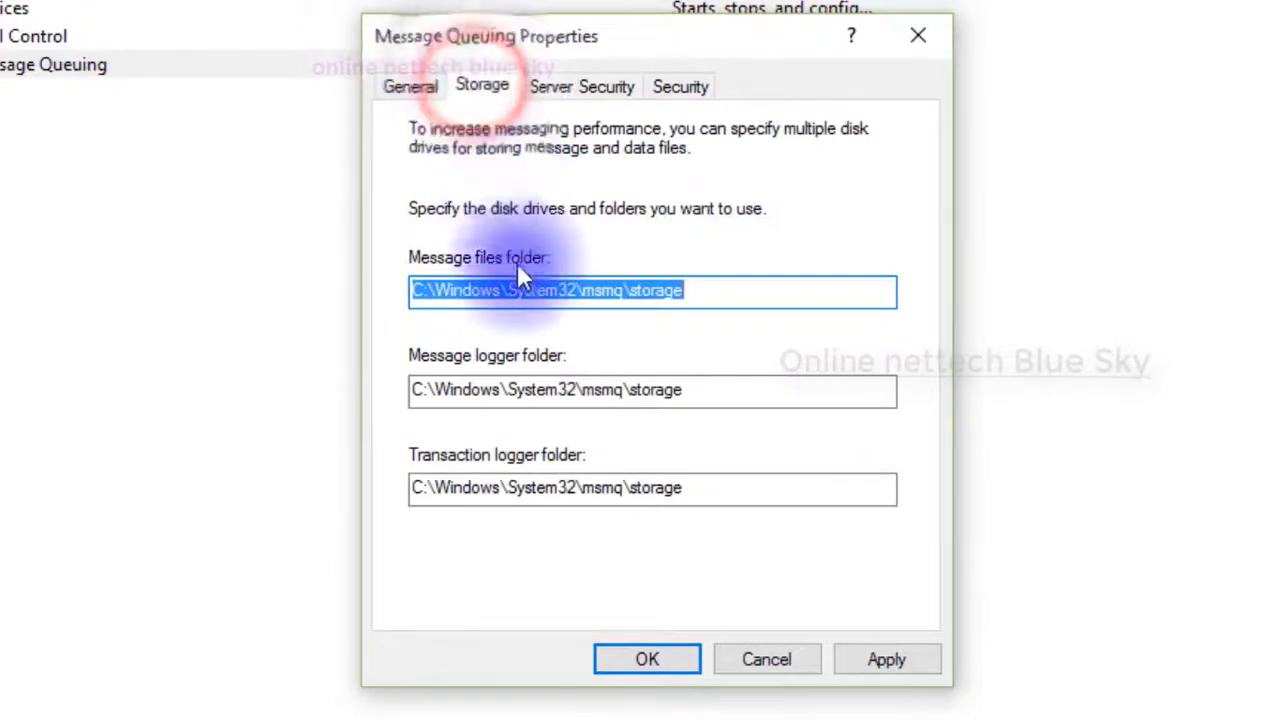
pyautogui.click(603, 93)
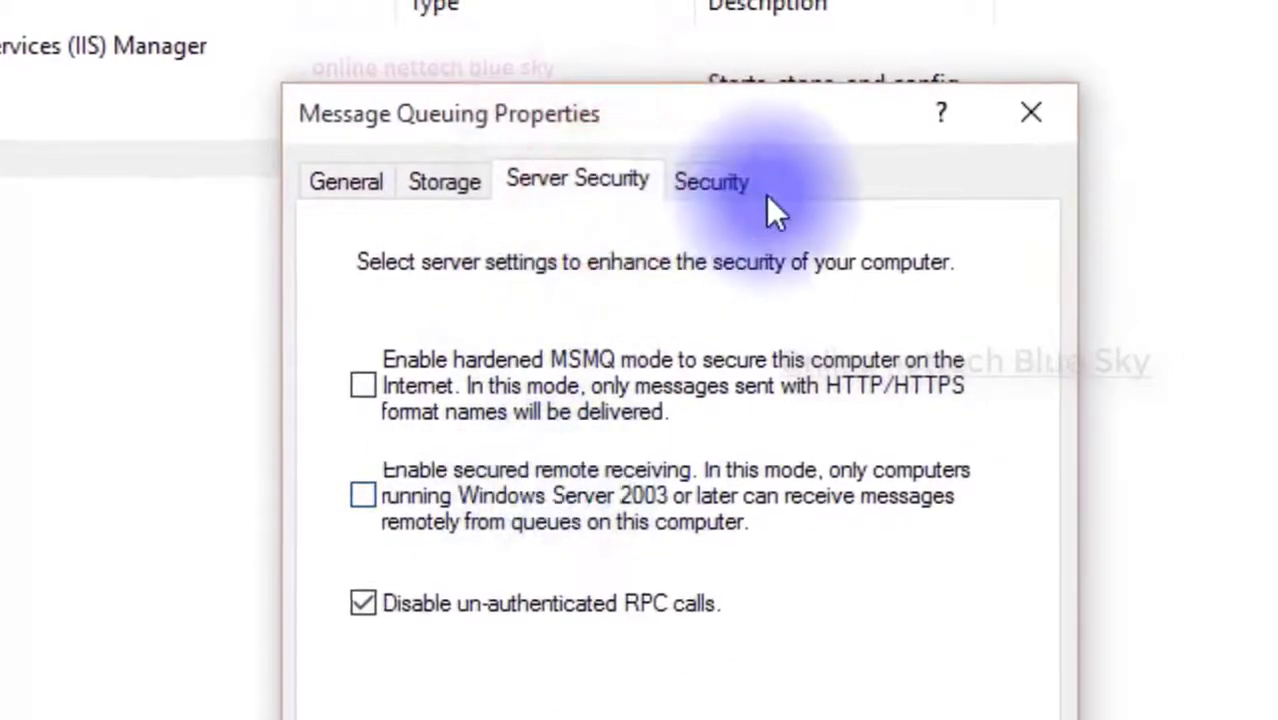
pyautogui.click(713, 183)
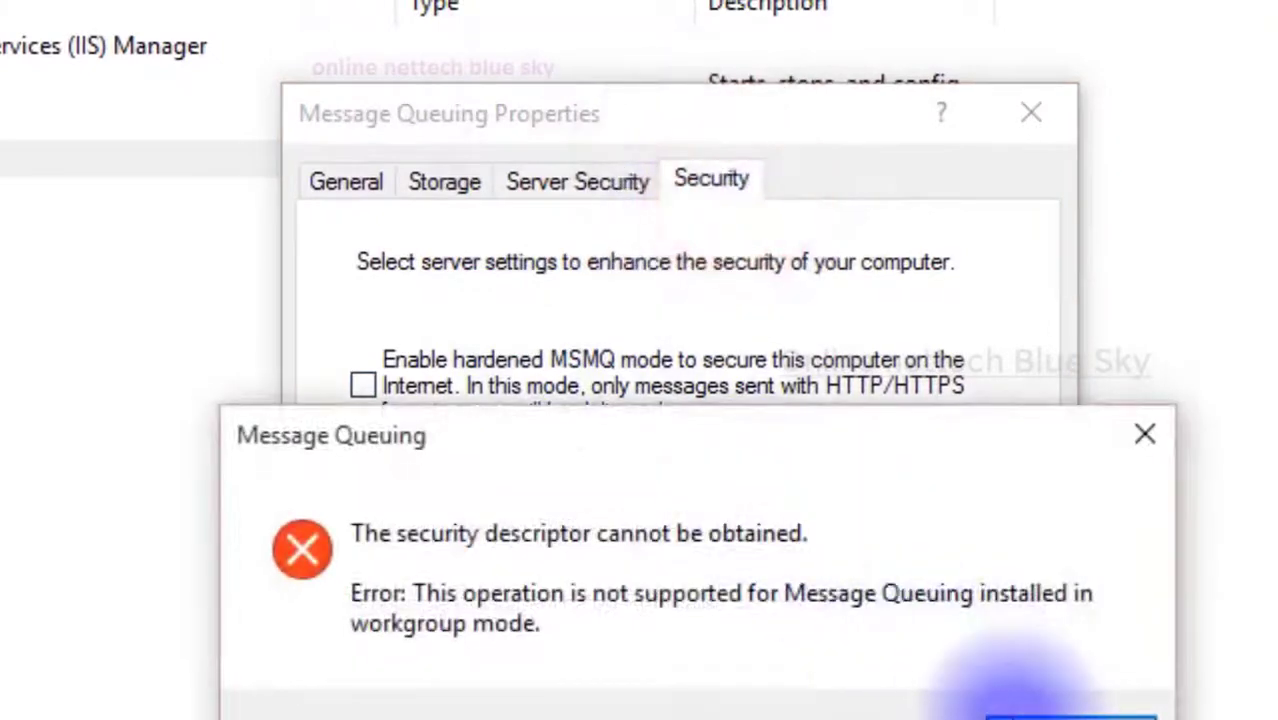
pyautogui.click(1018, 714)
pyautogui.click(616, 188)
pyautogui.click(697, 186)
pyautogui.click(605, 185)
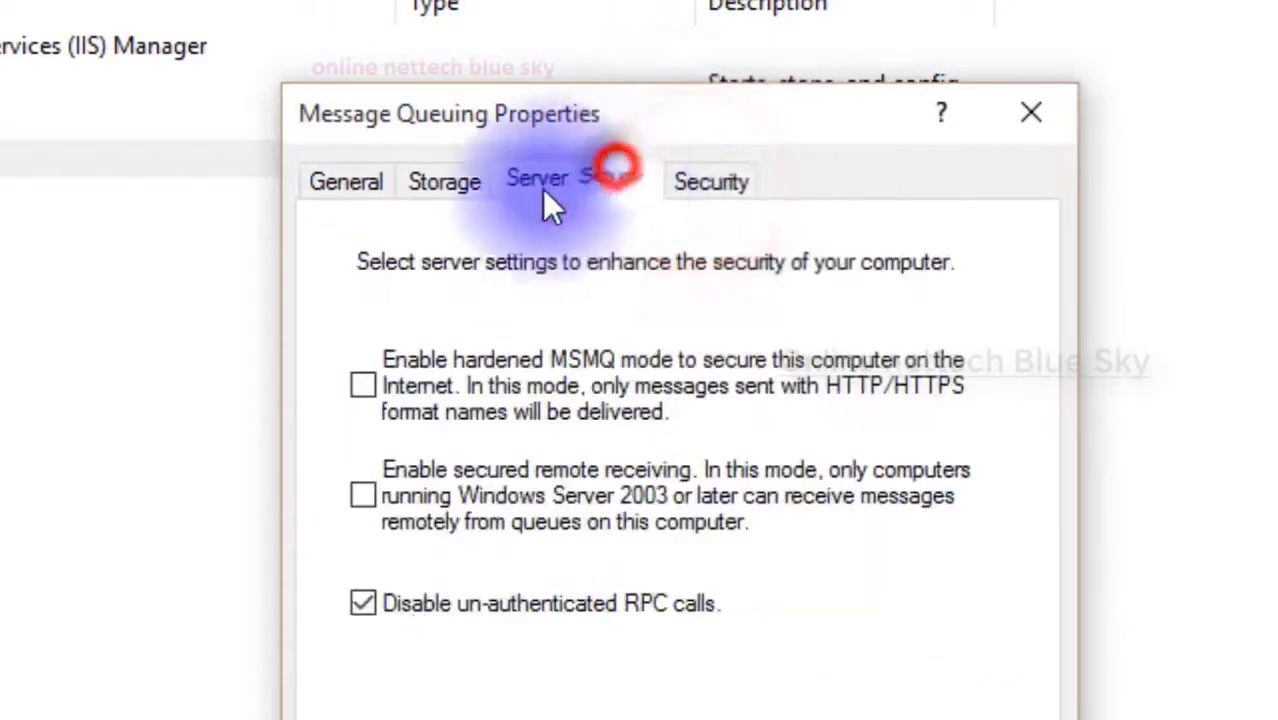
# - Review the general, storage and server security settings once more and close the Message Queuing properties
pyautogui.click(456, 182)
pyautogui.click(365, 183)
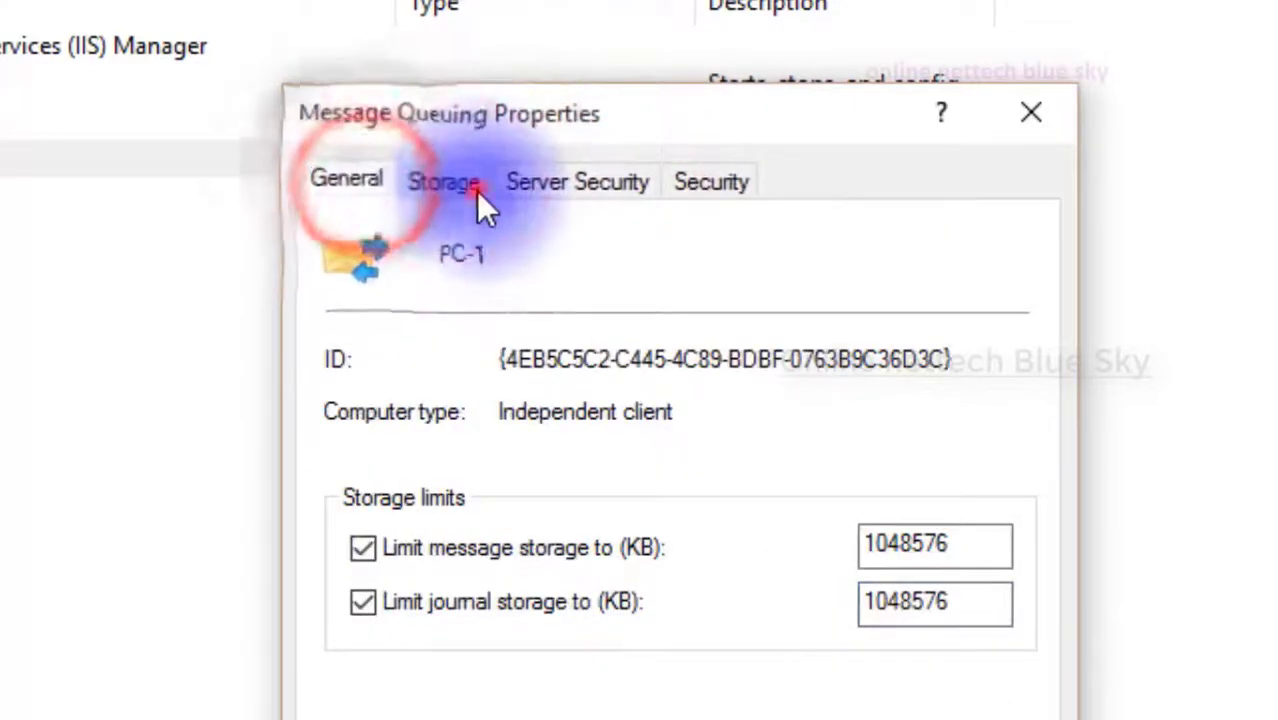
pyautogui.click(474, 186)
pyautogui.click(548, 186)
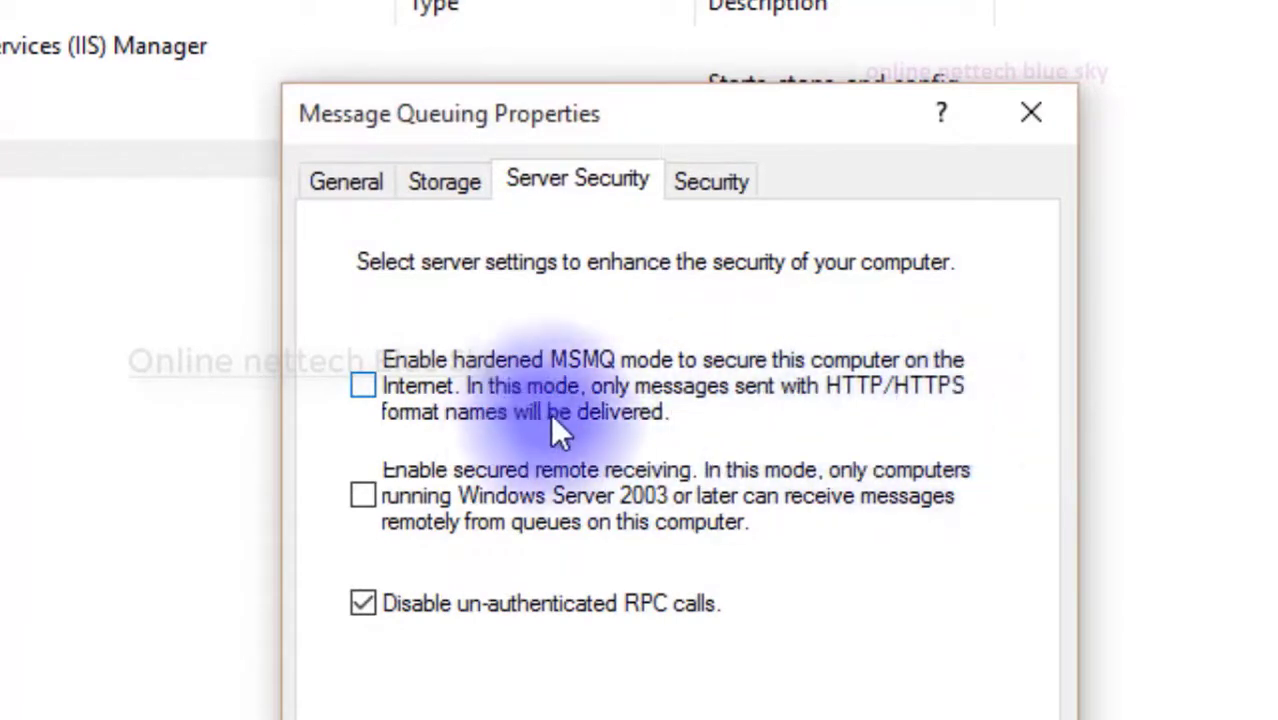
pyautogui.press('Escape')
pyautogui.rightClick(281, 288)
pyautogui.click(244, 360)
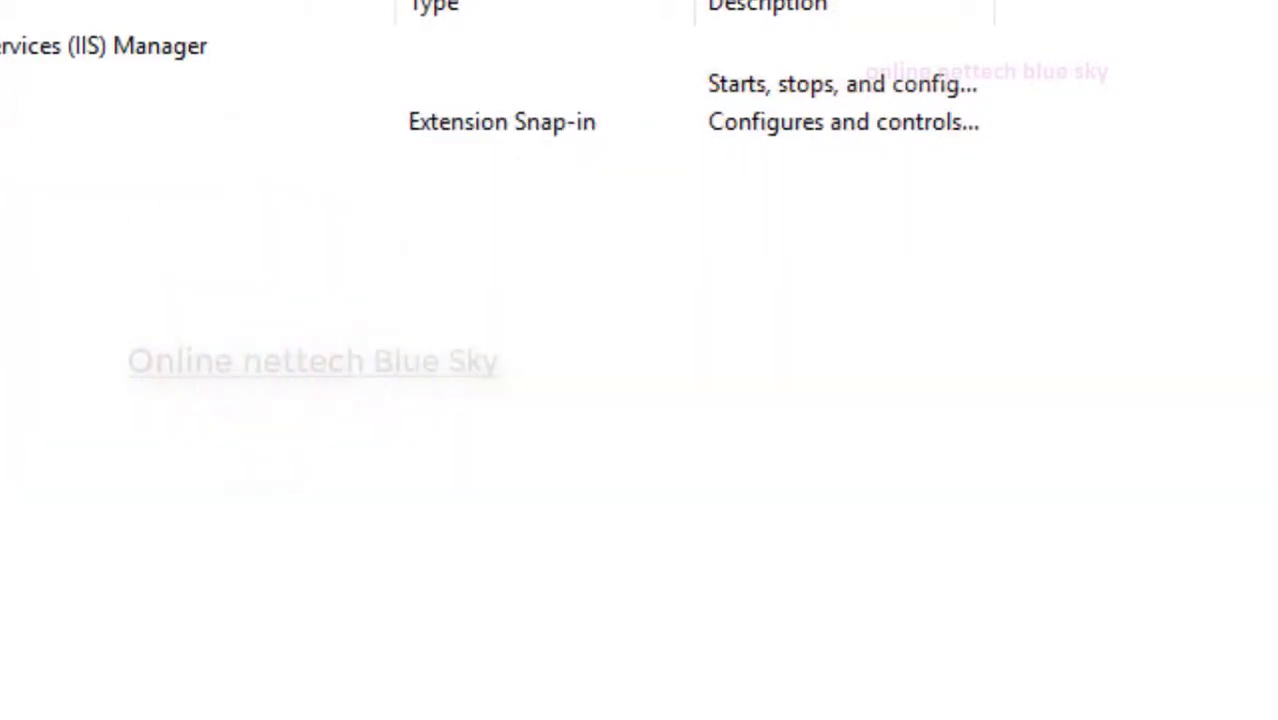
# - Return to the Computer Management (Local) root and collapse the Storage and Services and Applications branches
pyautogui.click(40, 119)
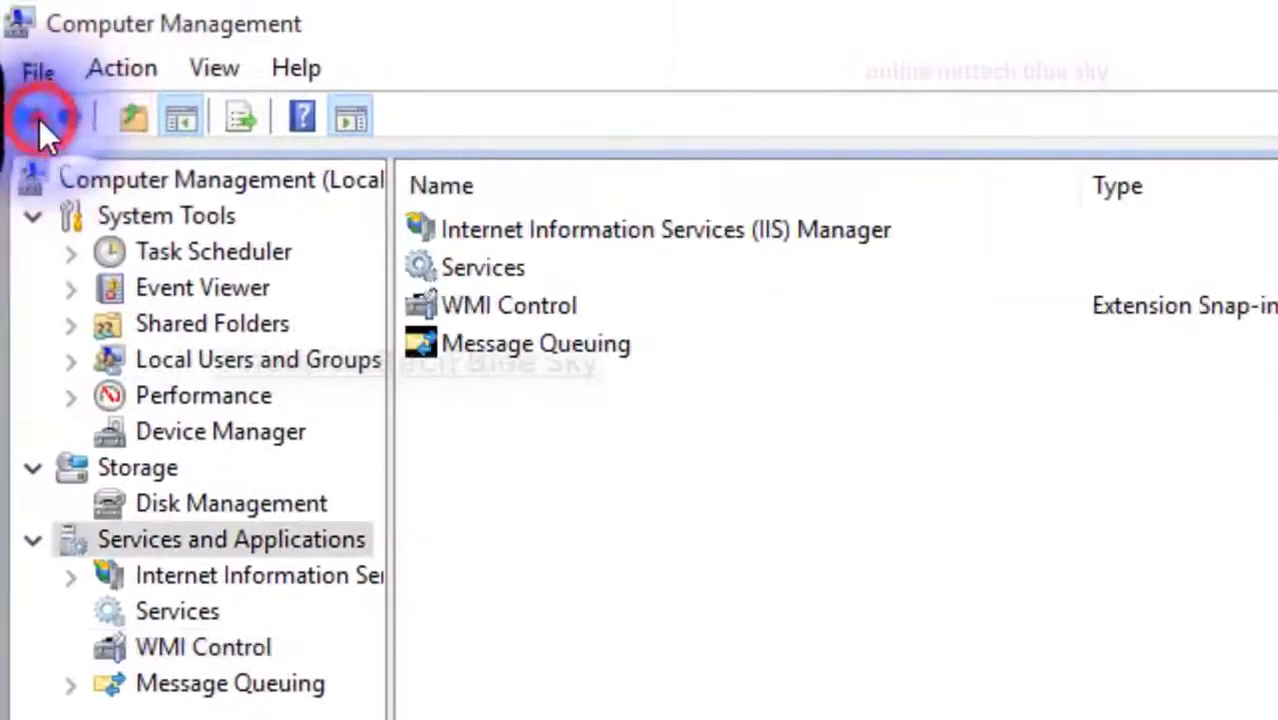
pyautogui.click(39, 119)
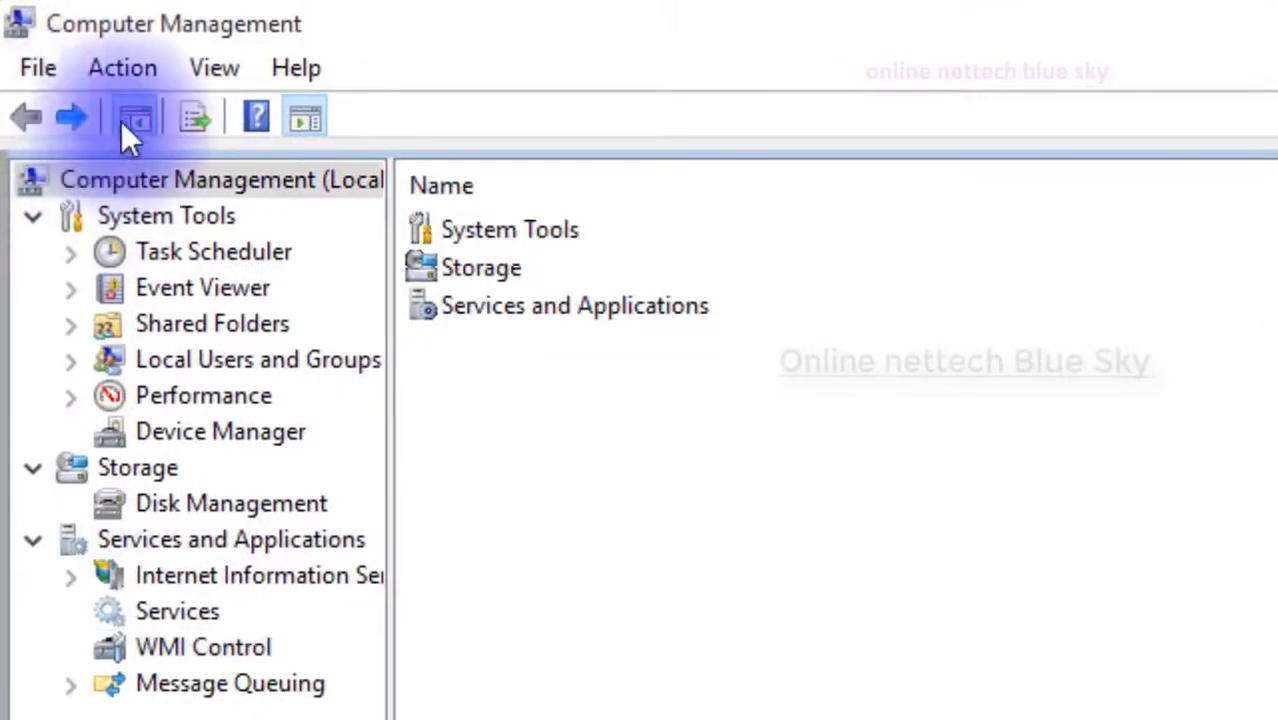
pyautogui.doubleClick(93, 112)
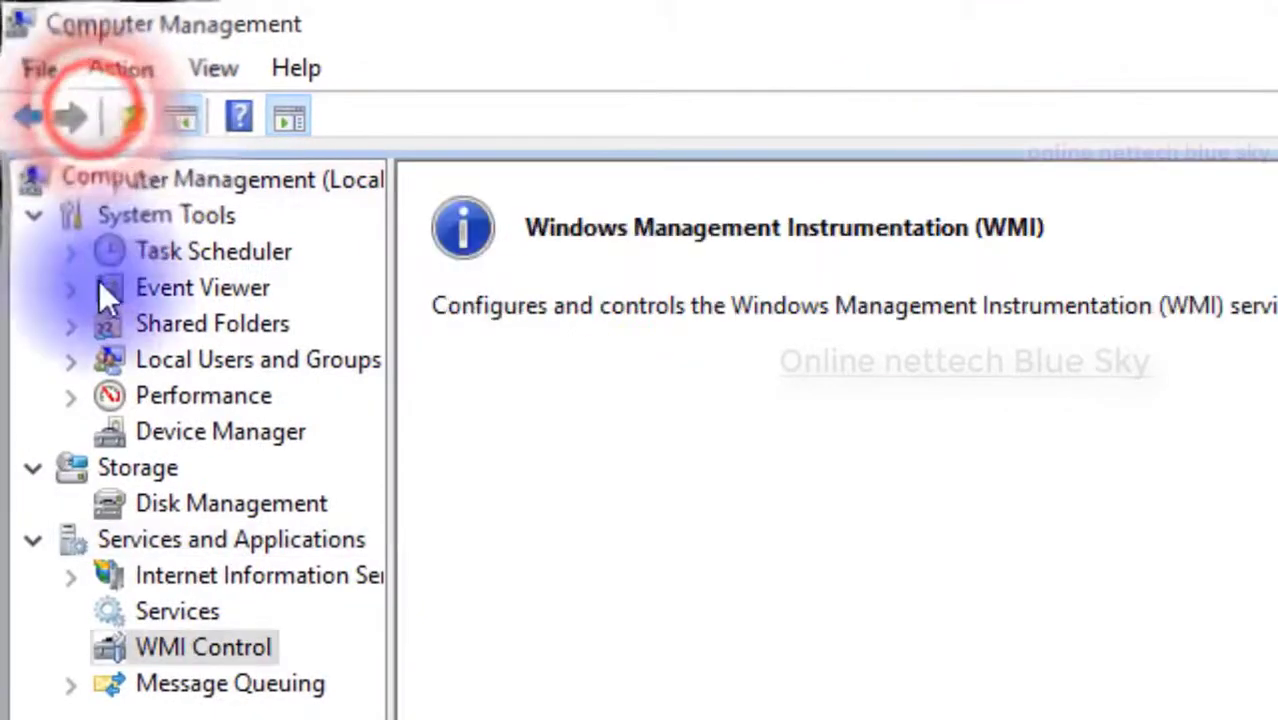
pyautogui.click(210, 186)
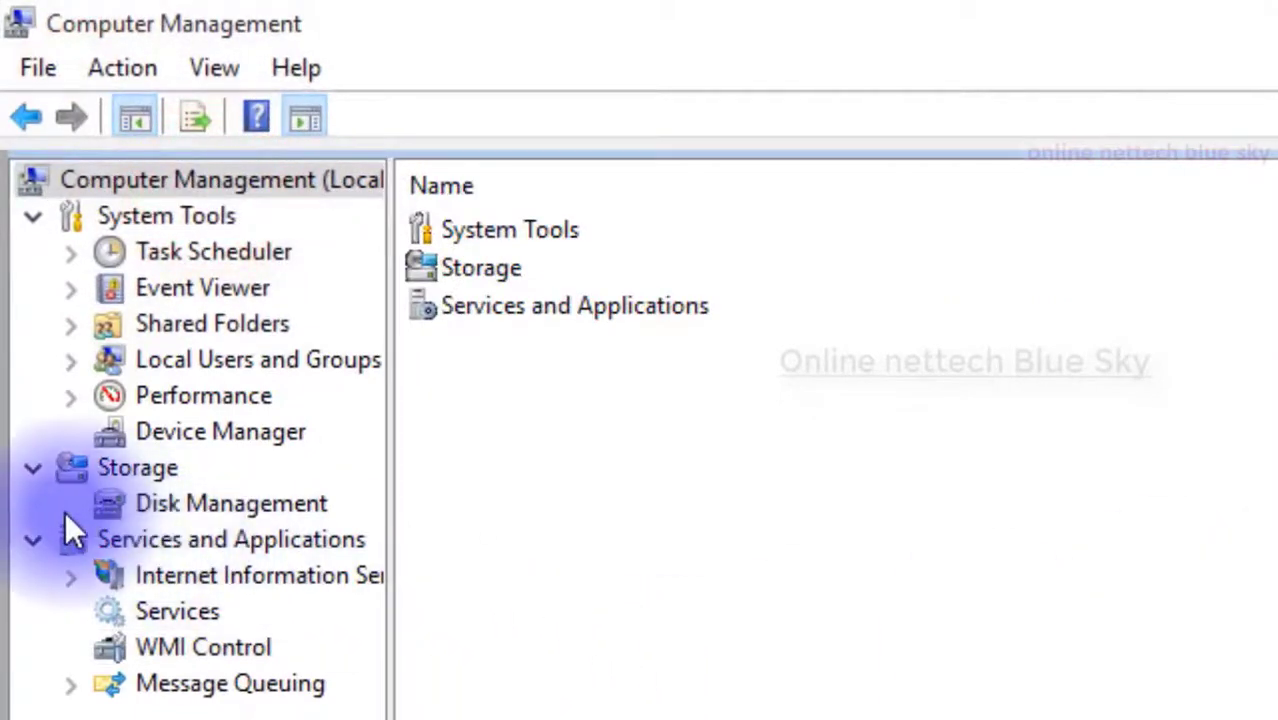
pyautogui.click(42, 545)
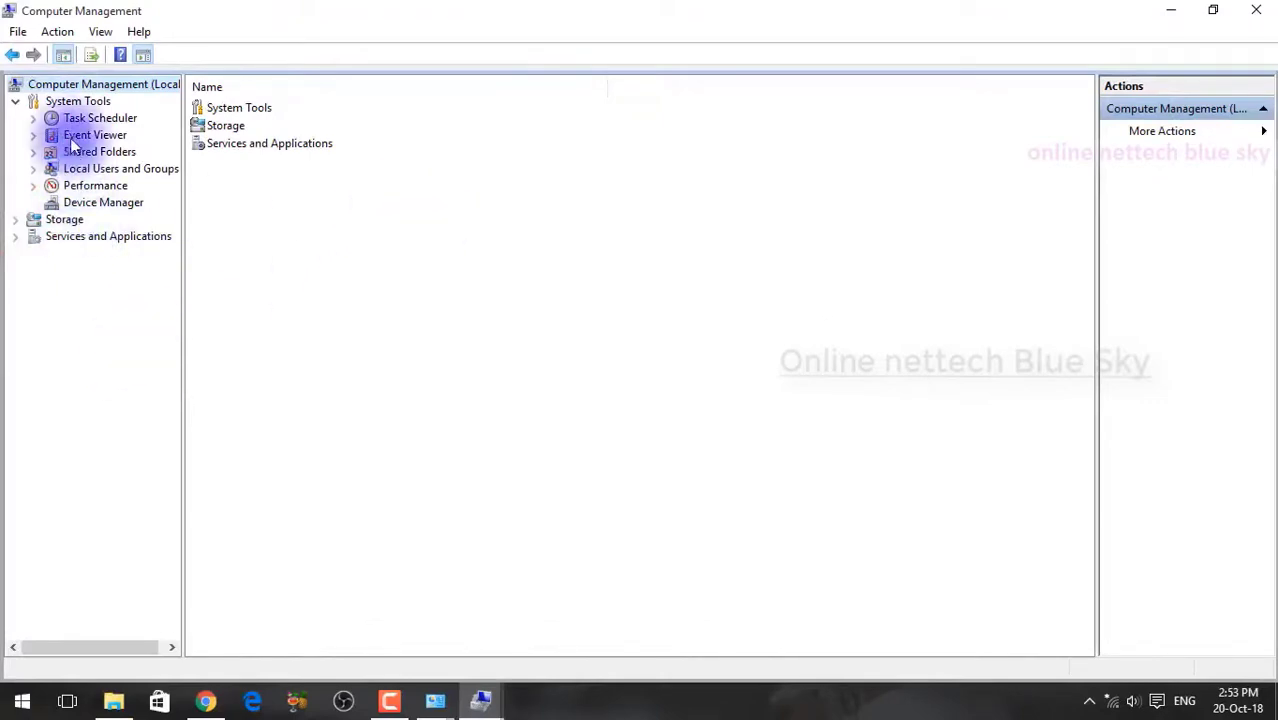
# - View the Task Scheduler summary, the Event Viewer overview and Shared Folders under System Tools
pyautogui.click(100, 118)
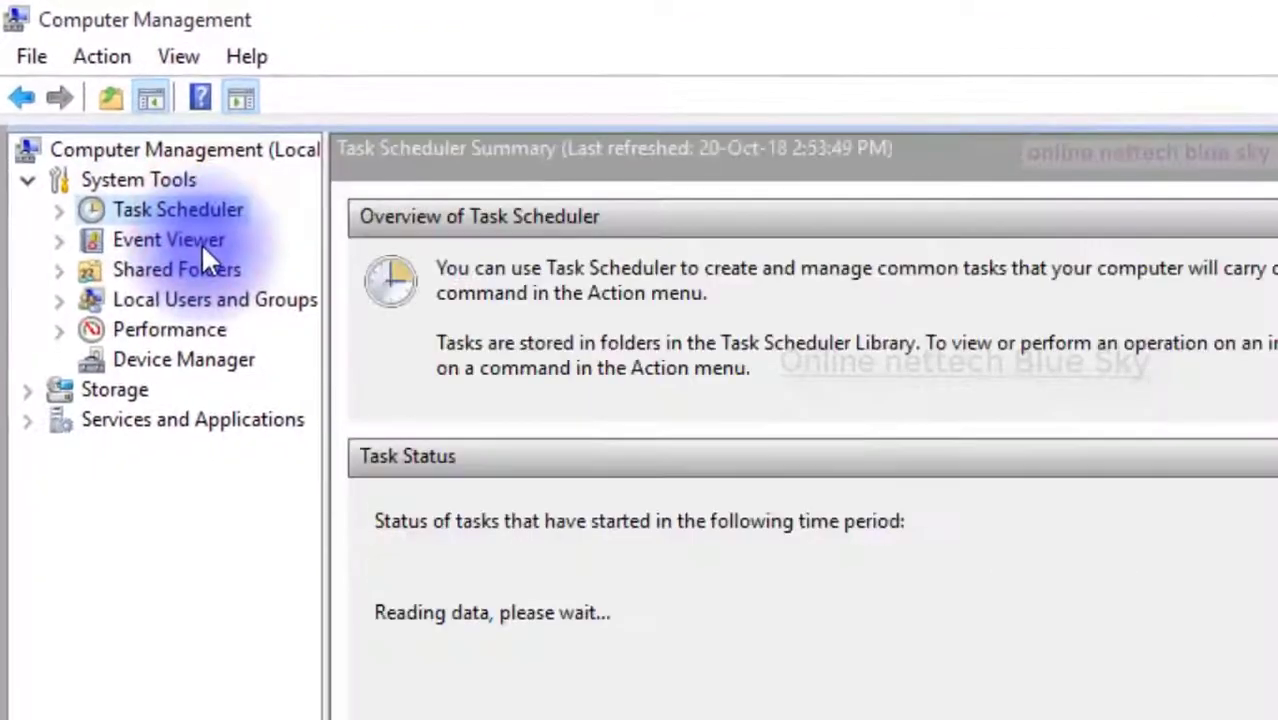
pyautogui.click(217, 262)
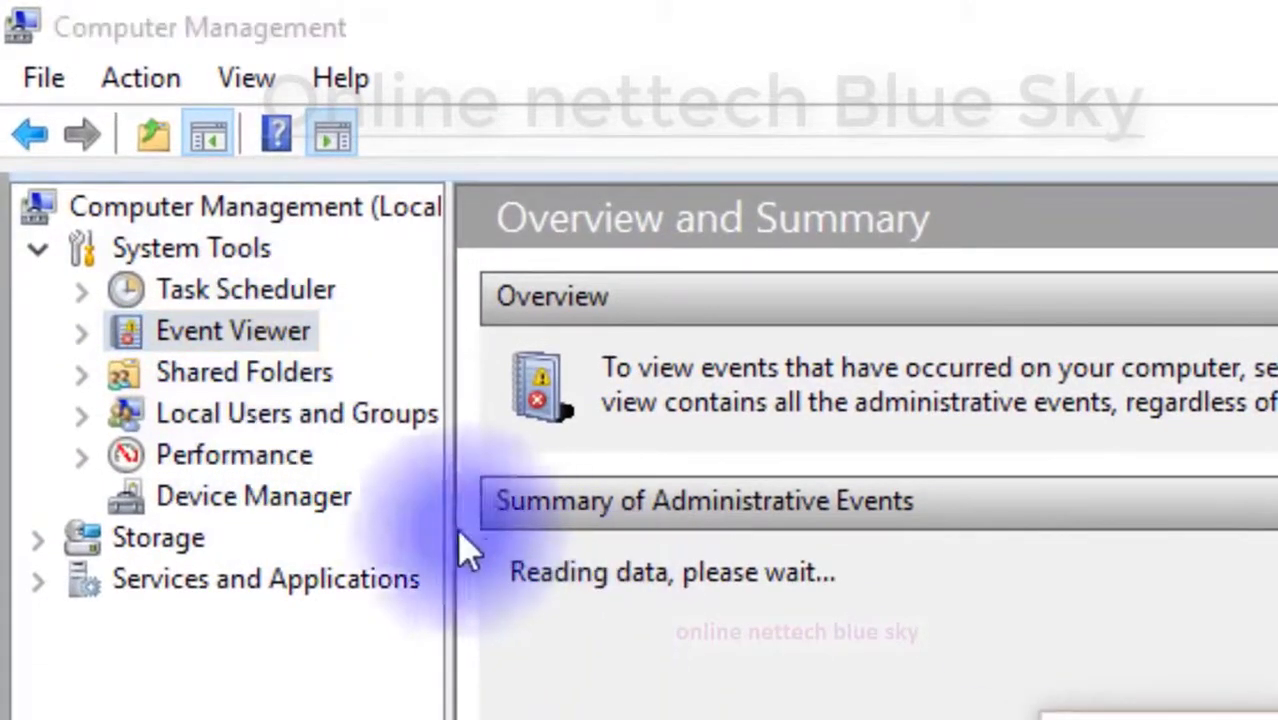
pyautogui.click(175, 375)
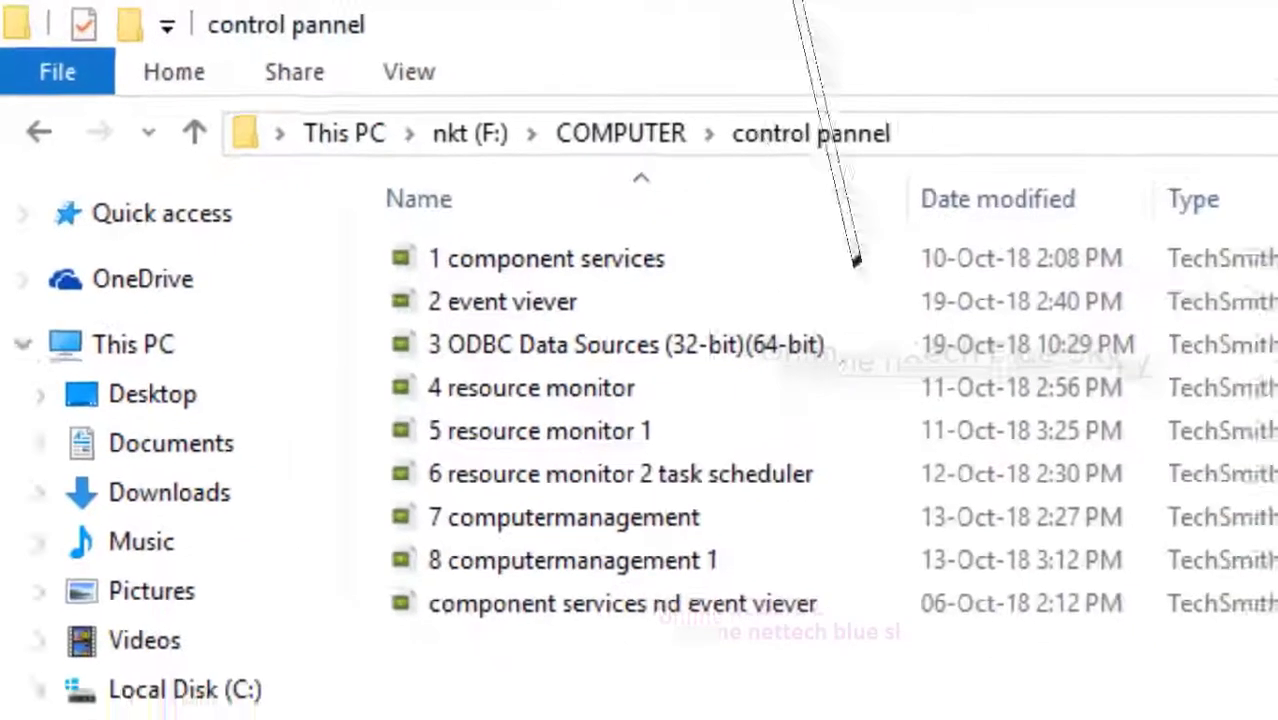
# - Look through the video folders in File Explorer, and switch back to Computer Management at the Shared Folders contents
pyautogui.click(96, 360)
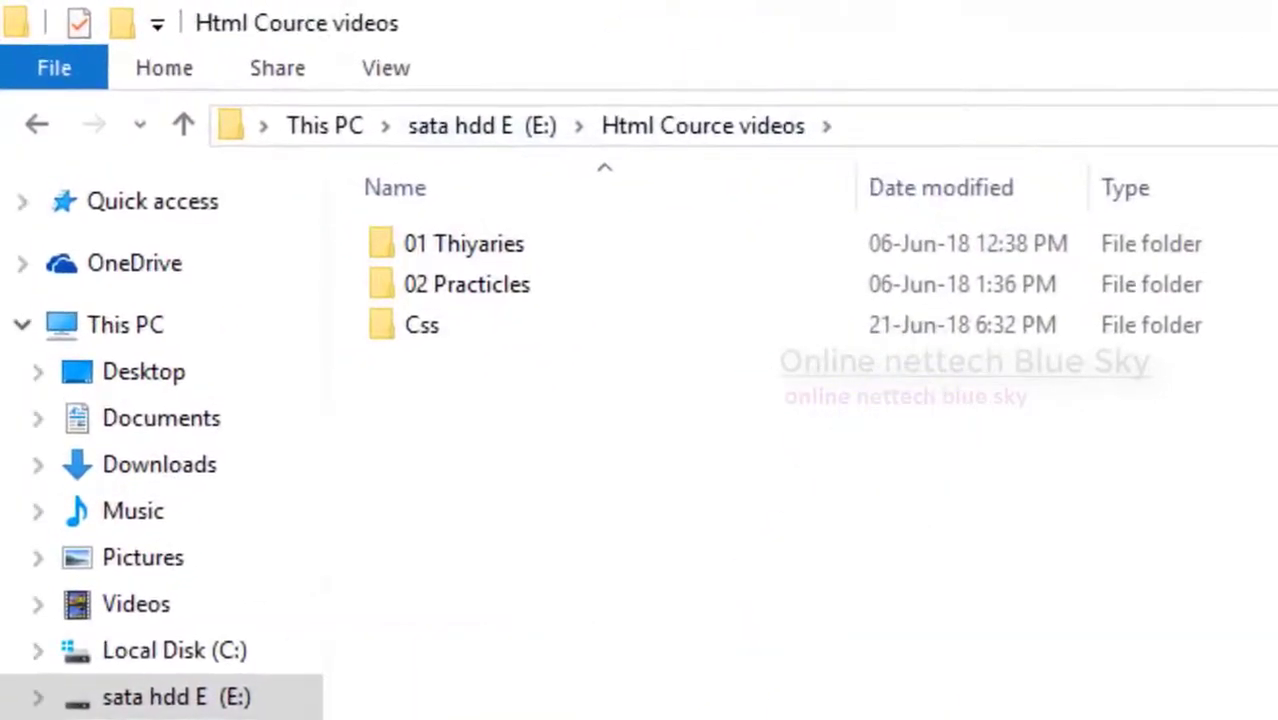
pyautogui.click(952, 330)
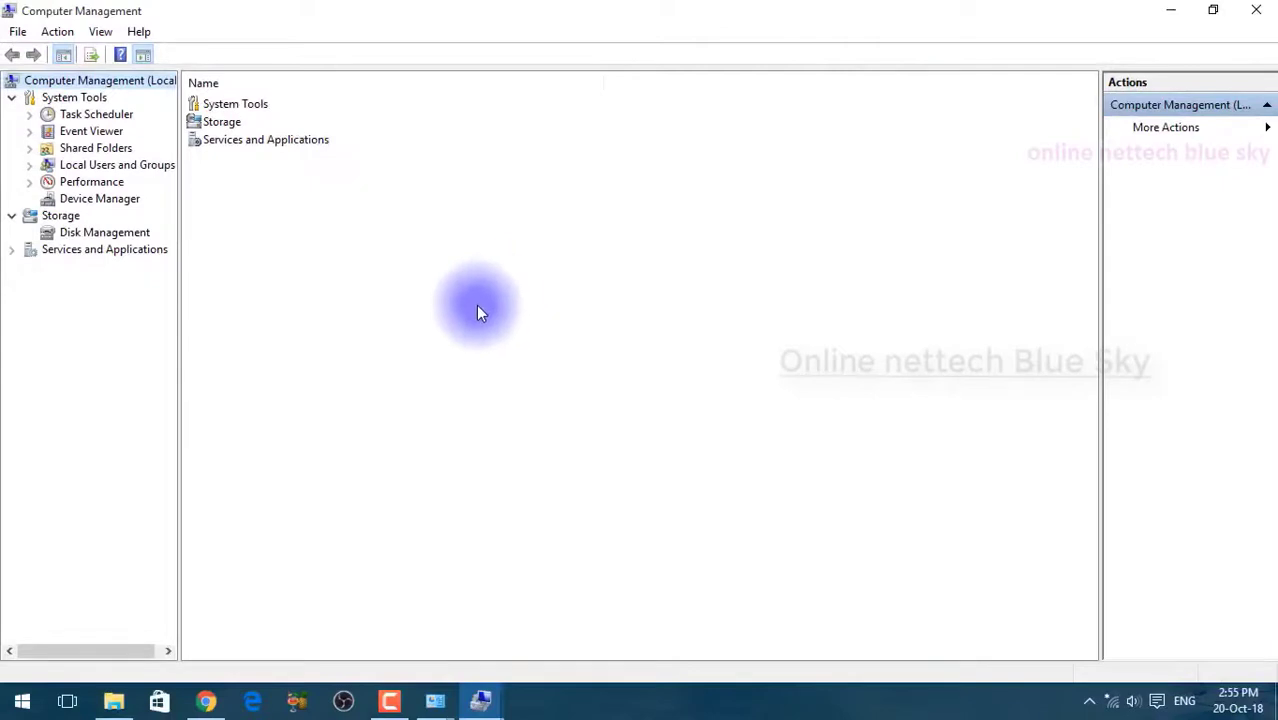
pyautogui.click(480, 706)
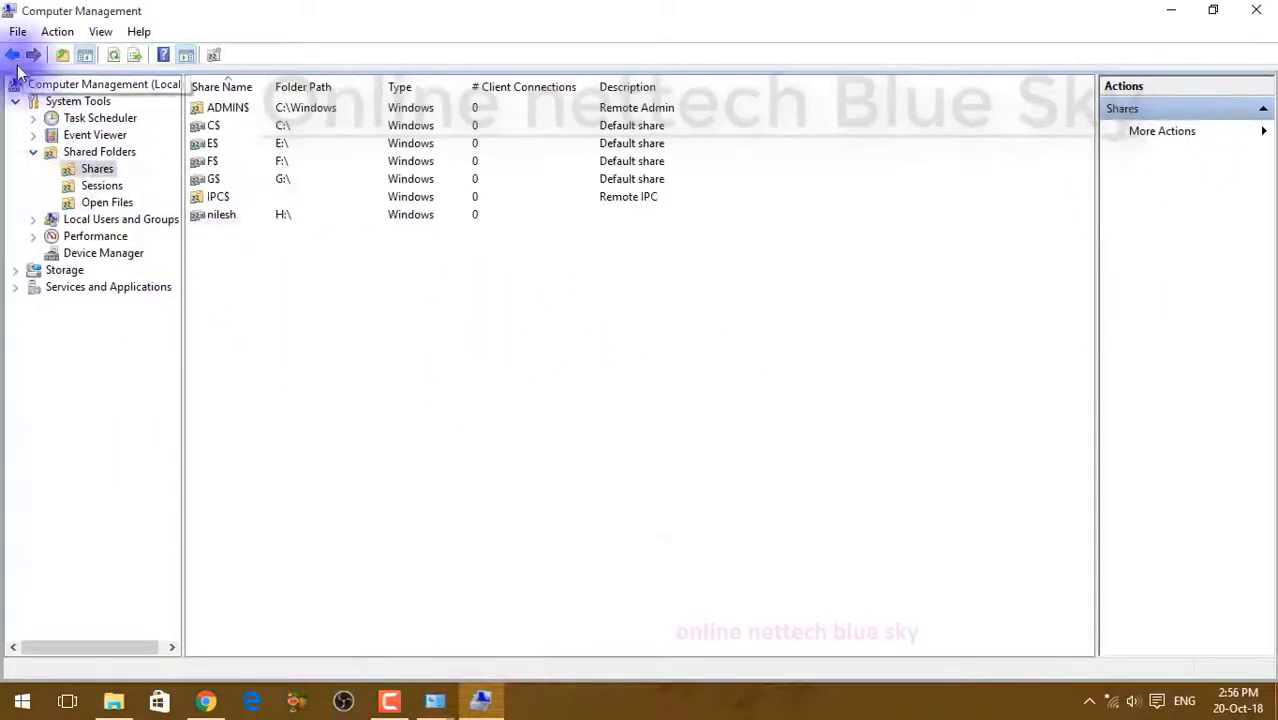
pyautogui.click(12, 55)
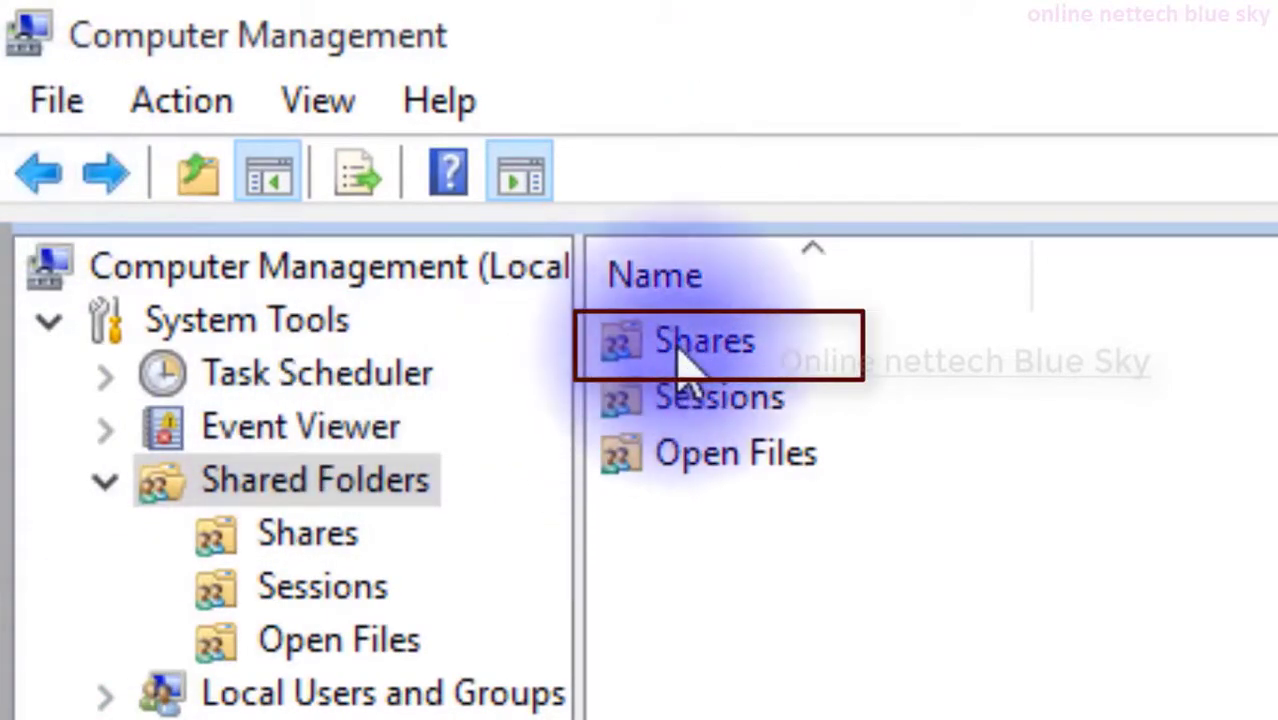
# - View Shares, Sessions and Open Files in the console tree, and return to the Shared Folders contents
pyautogui.click(330, 533)
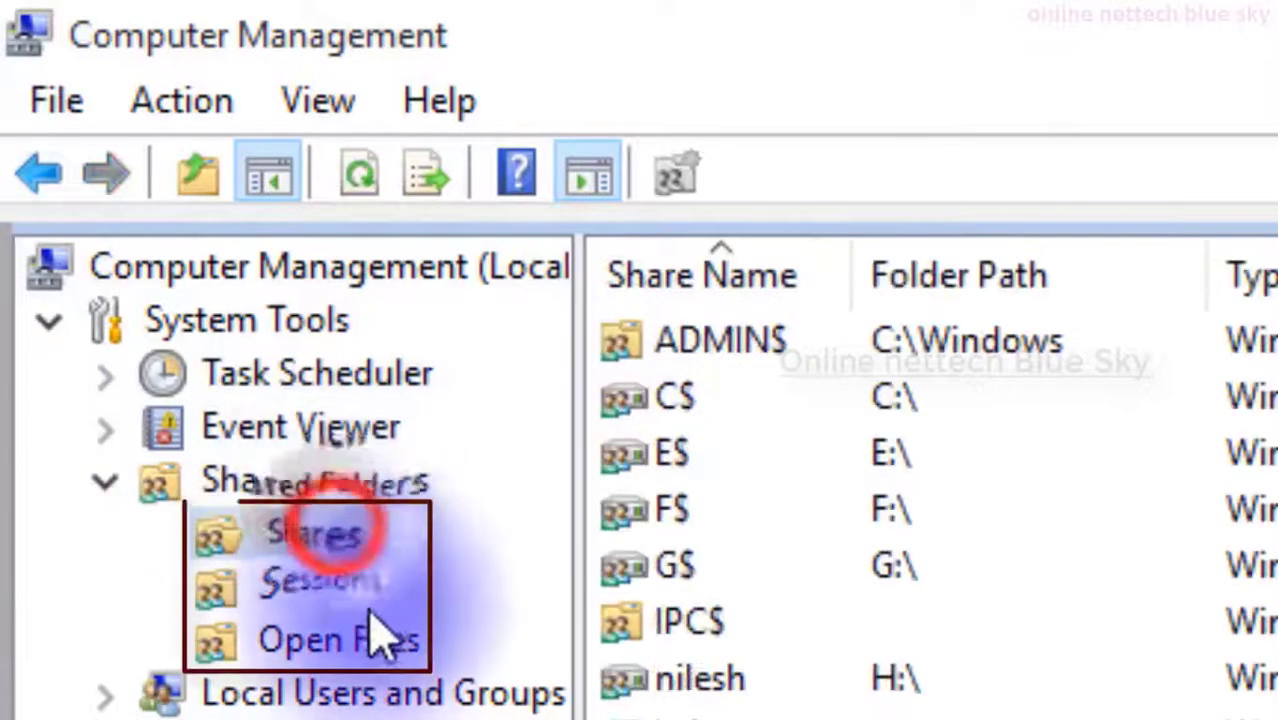
pyautogui.click(330, 585)
pyautogui.click(390, 640)
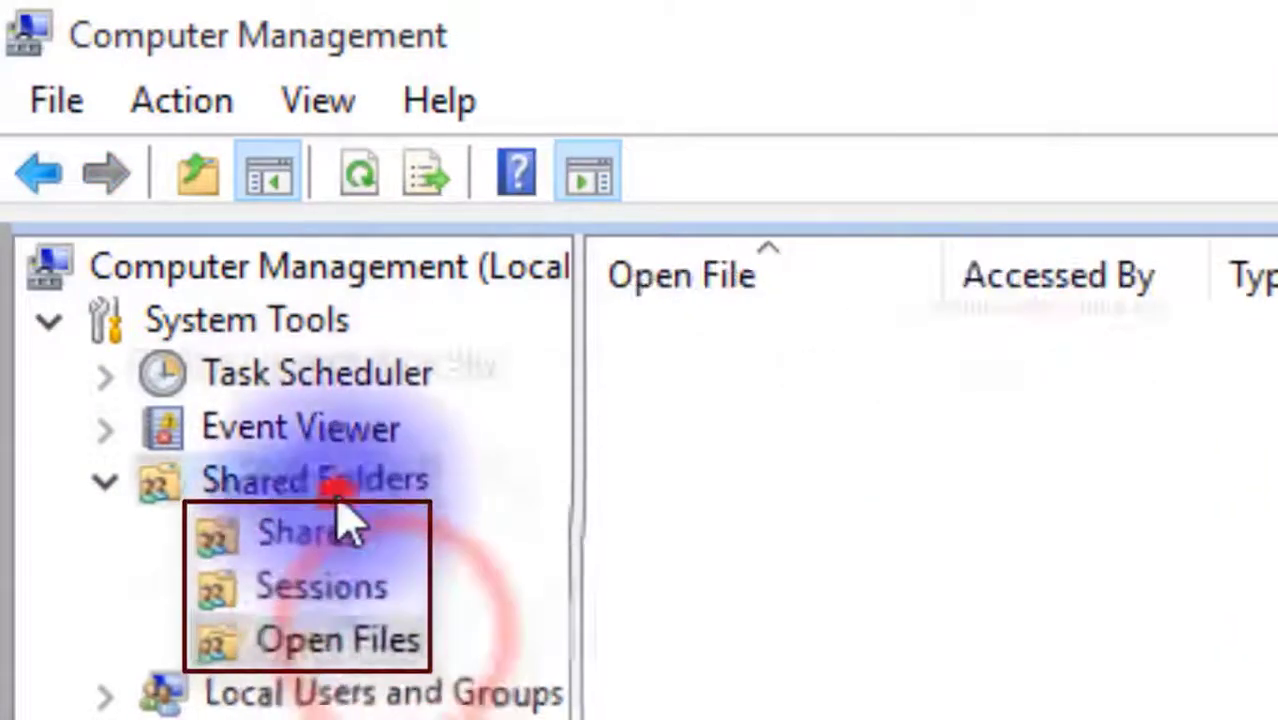
pyautogui.click(335, 490)
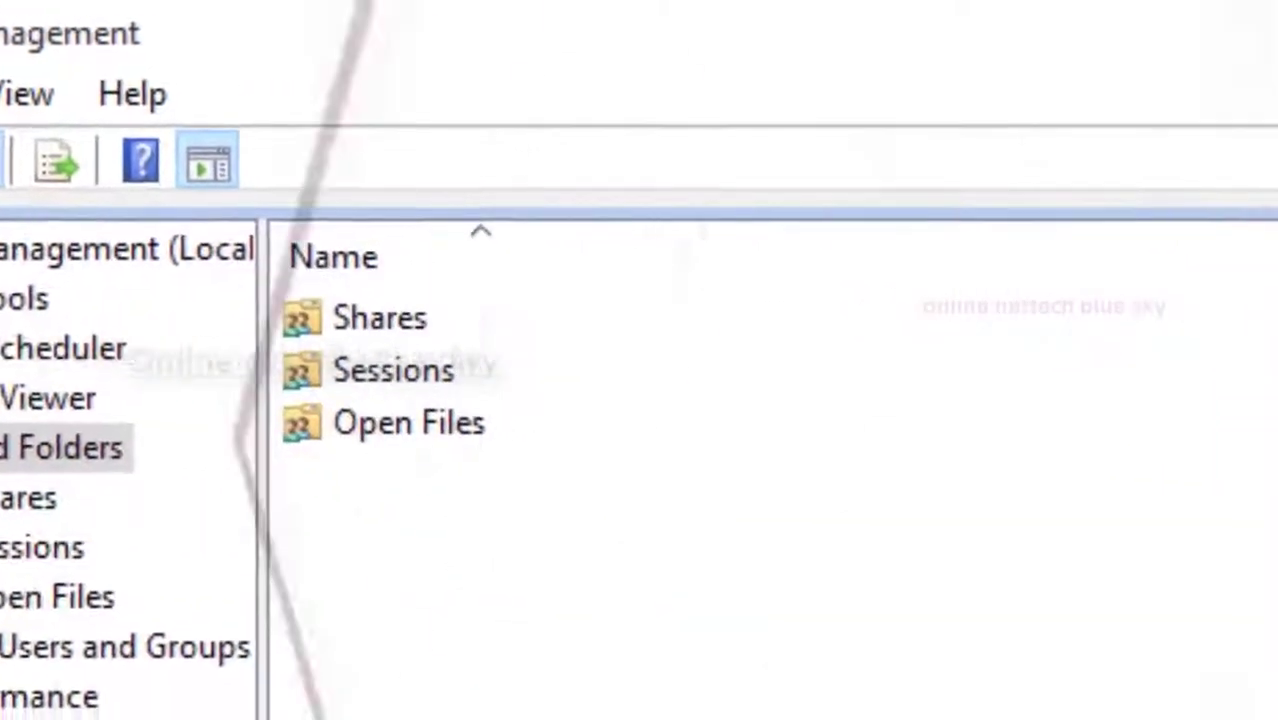
# - Open Shares, highlight the ADMIN$, C$, E$ and F$ shares one by one, and go back to Shared Folders
pyautogui.click(366, 320)
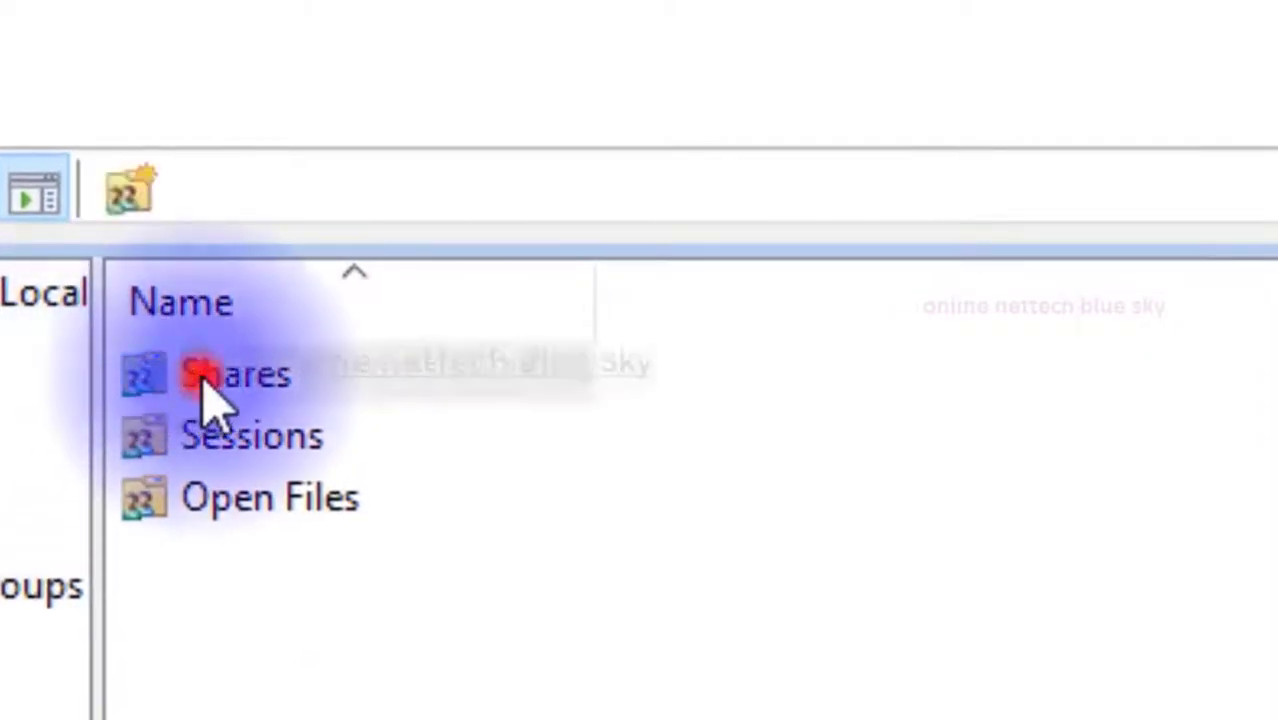
pyautogui.click(205, 388)
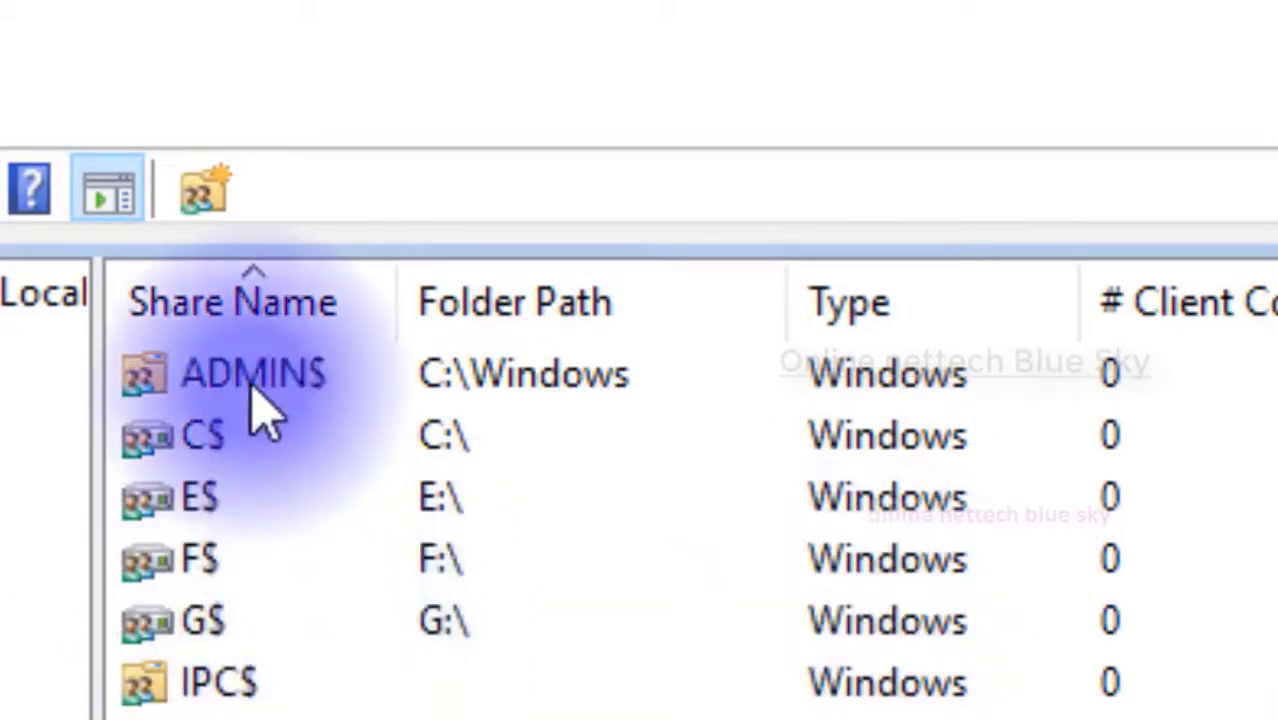
pyautogui.click(245, 375)
pyautogui.click(243, 435)
pyautogui.click(235, 497)
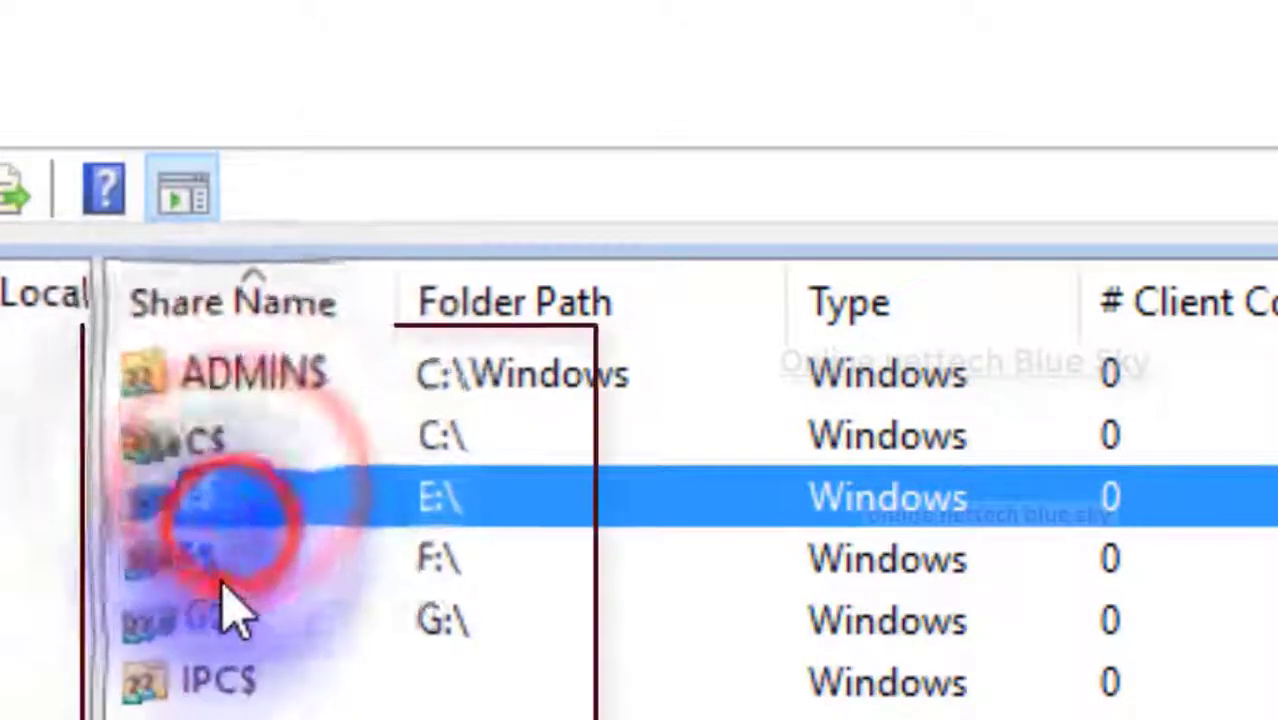
pyautogui.click(225, 560)
pyautogui.click(255, 495)
pyautogui.click(258, 437)
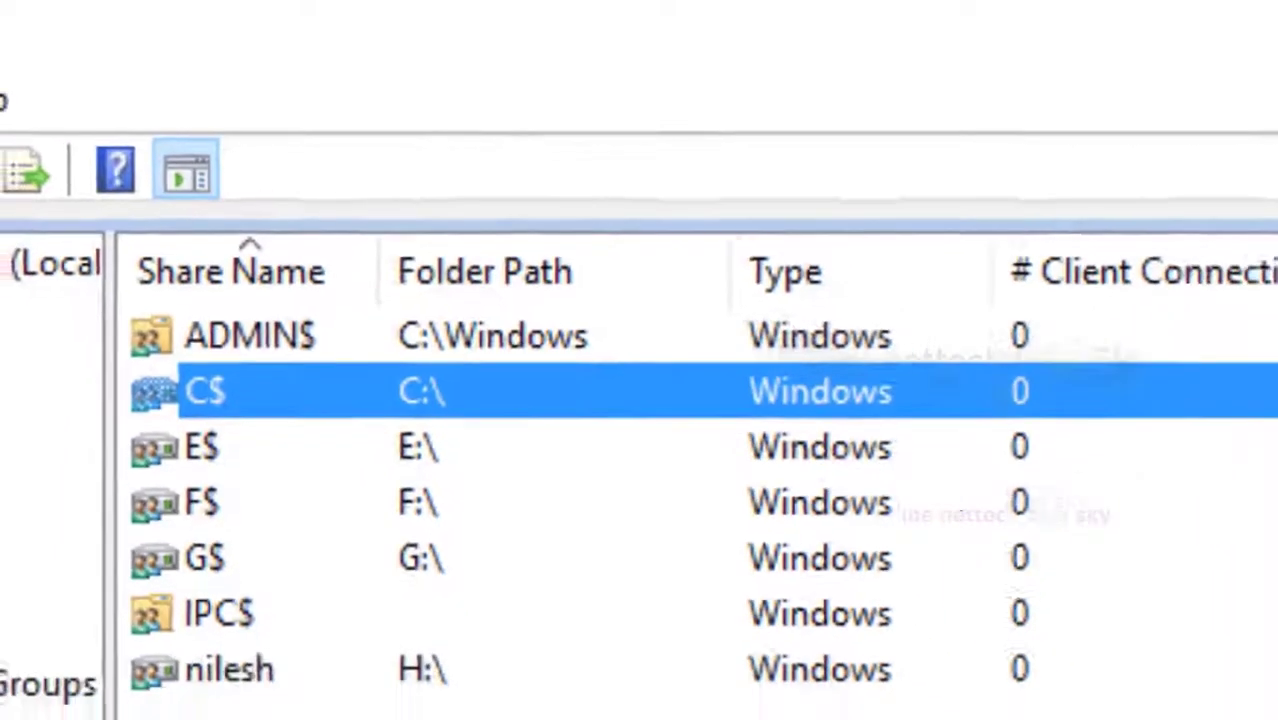
pyautogui.click(21, 70)
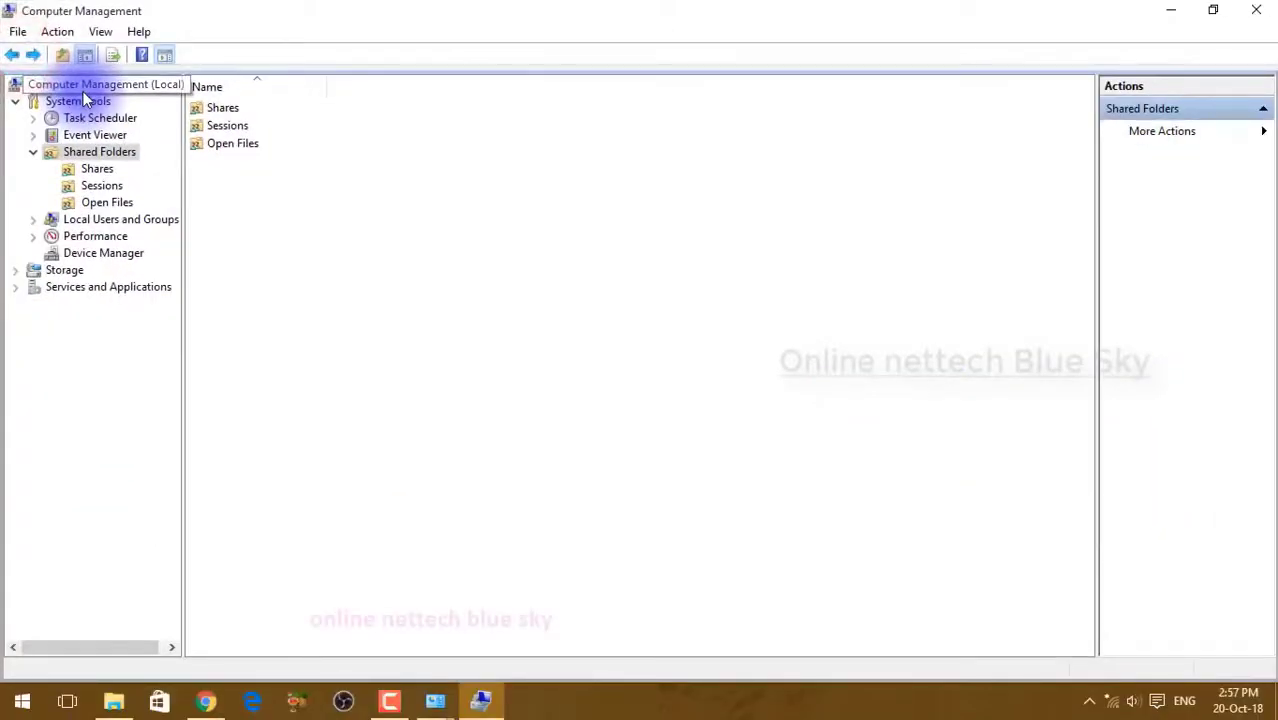
# - Open Shares, Sessions and Open Files in turn from the Shared Folders contents, and select the IPC$ share in Shares
pyautogui.doubleClick(238, 107)
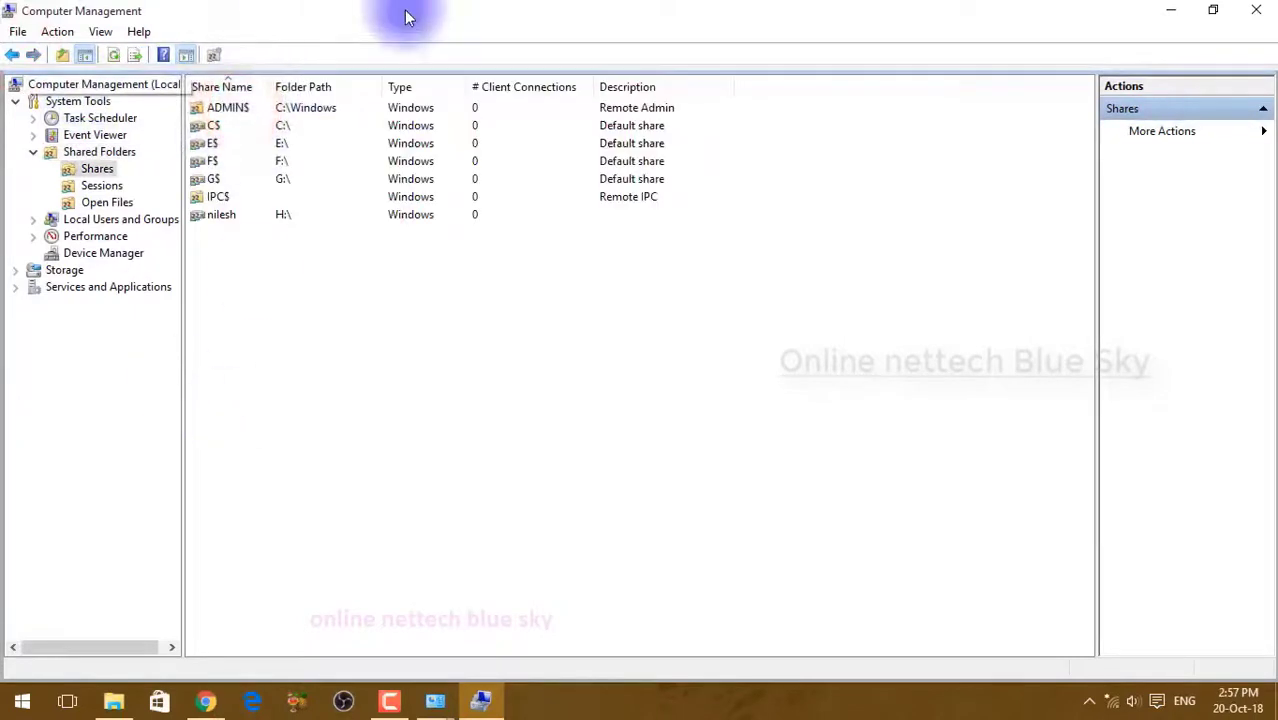
pyautogui.click(13, 58)
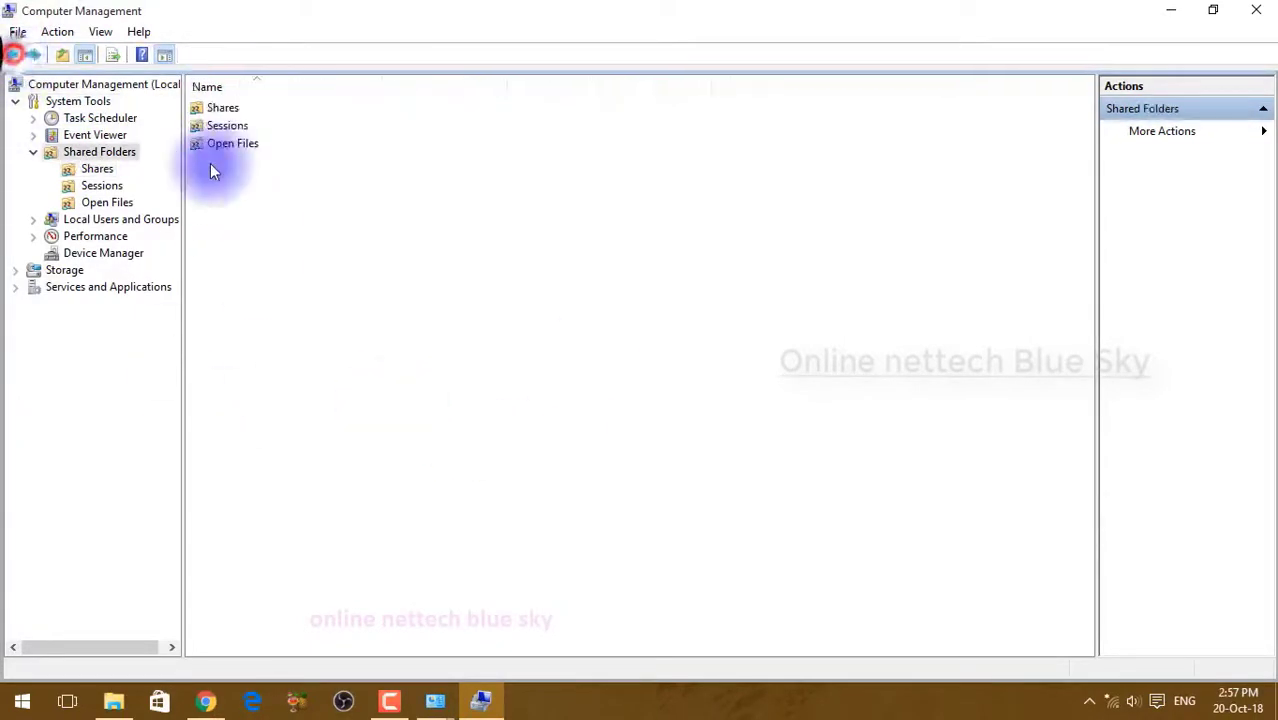
pyautogui.doubleClick(253, 128)
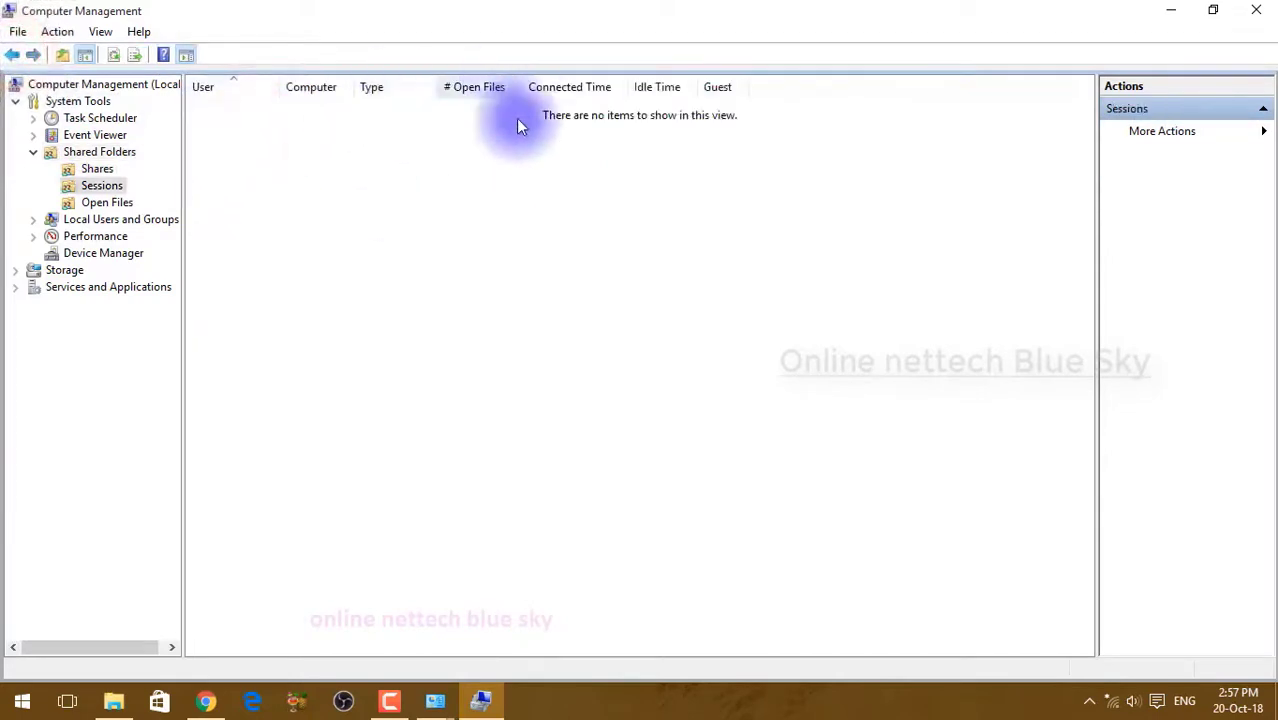
pyautogui.click(13, 56)
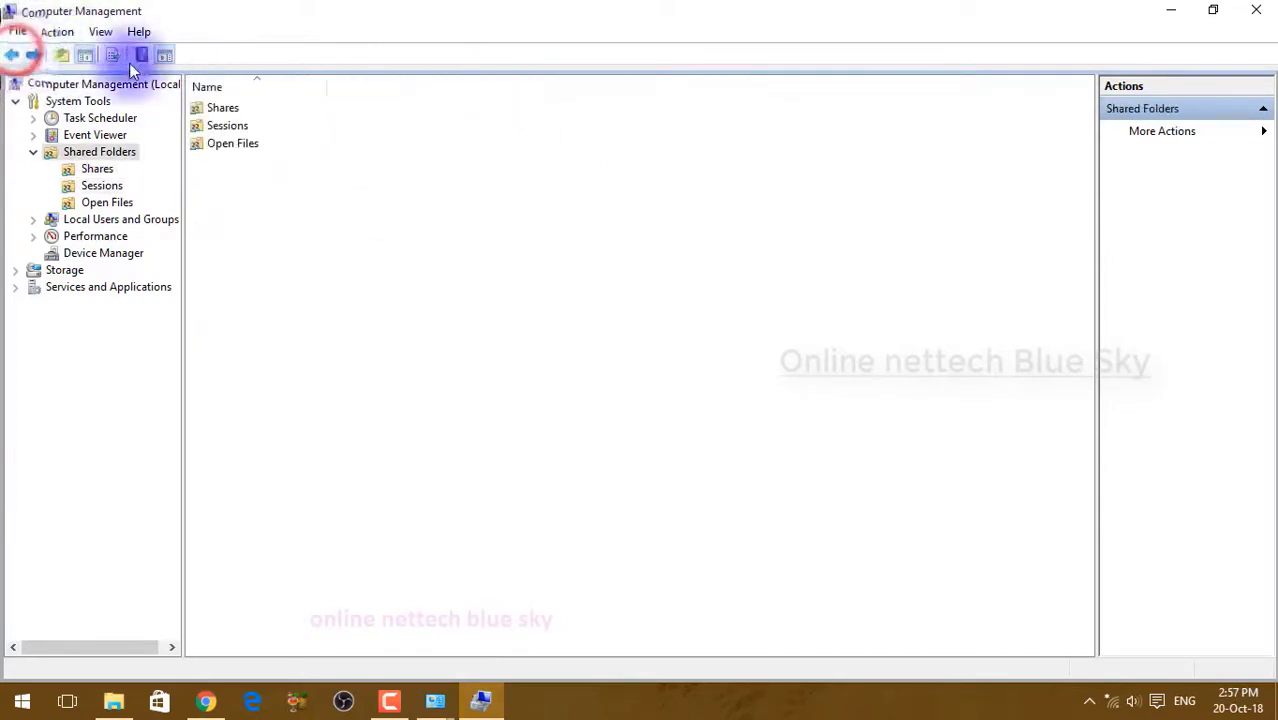
pyautogui.doubleClick(230, 146)
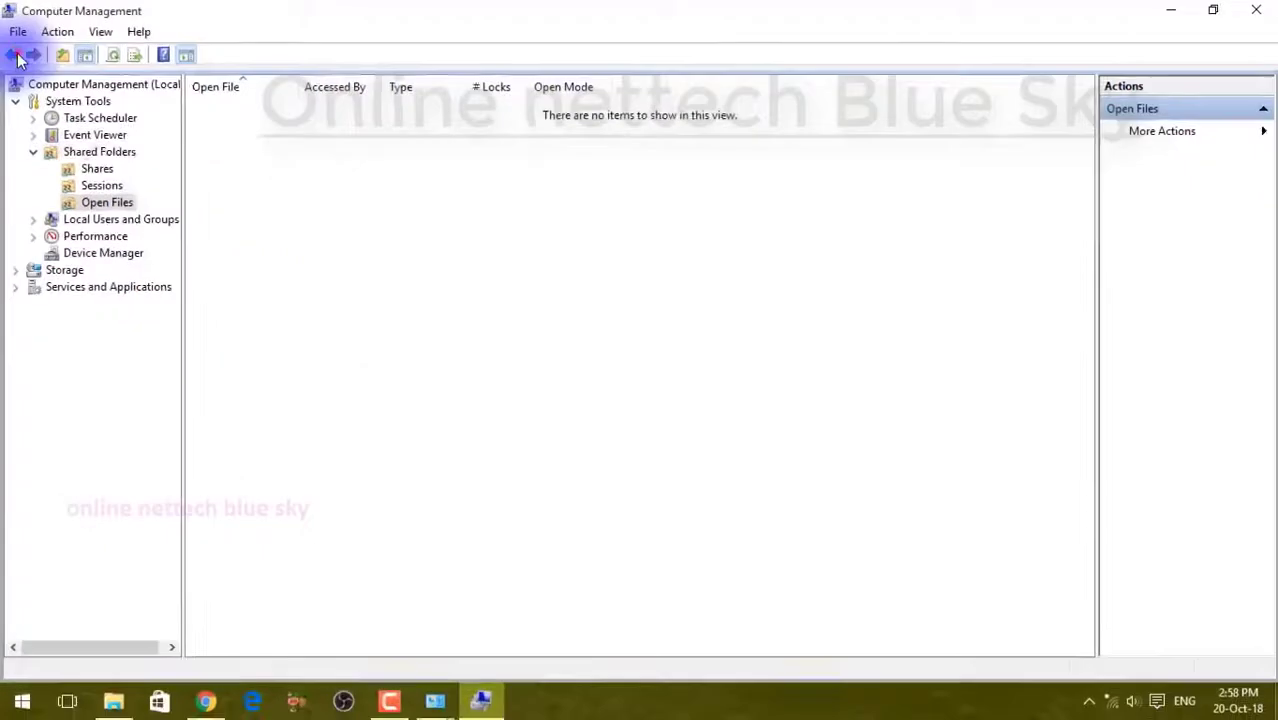
pyautogui.click(16, 56)
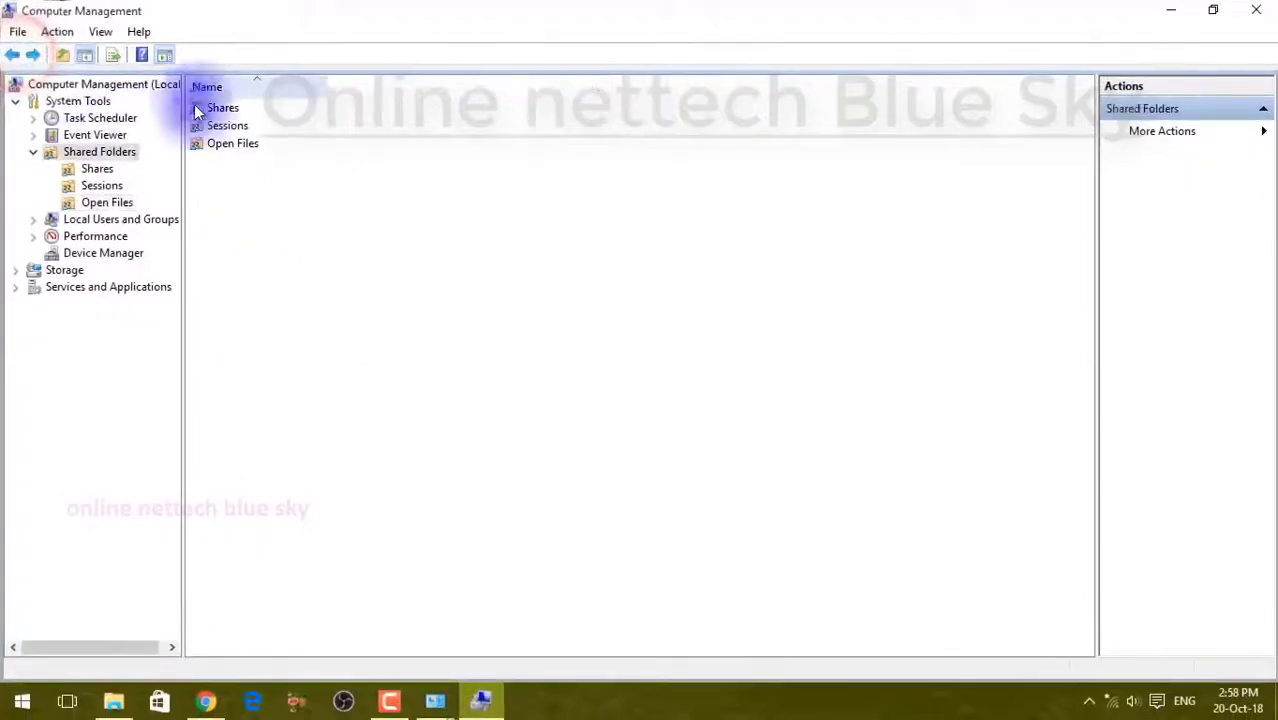
pyautogui.doubleClick(224, 109)
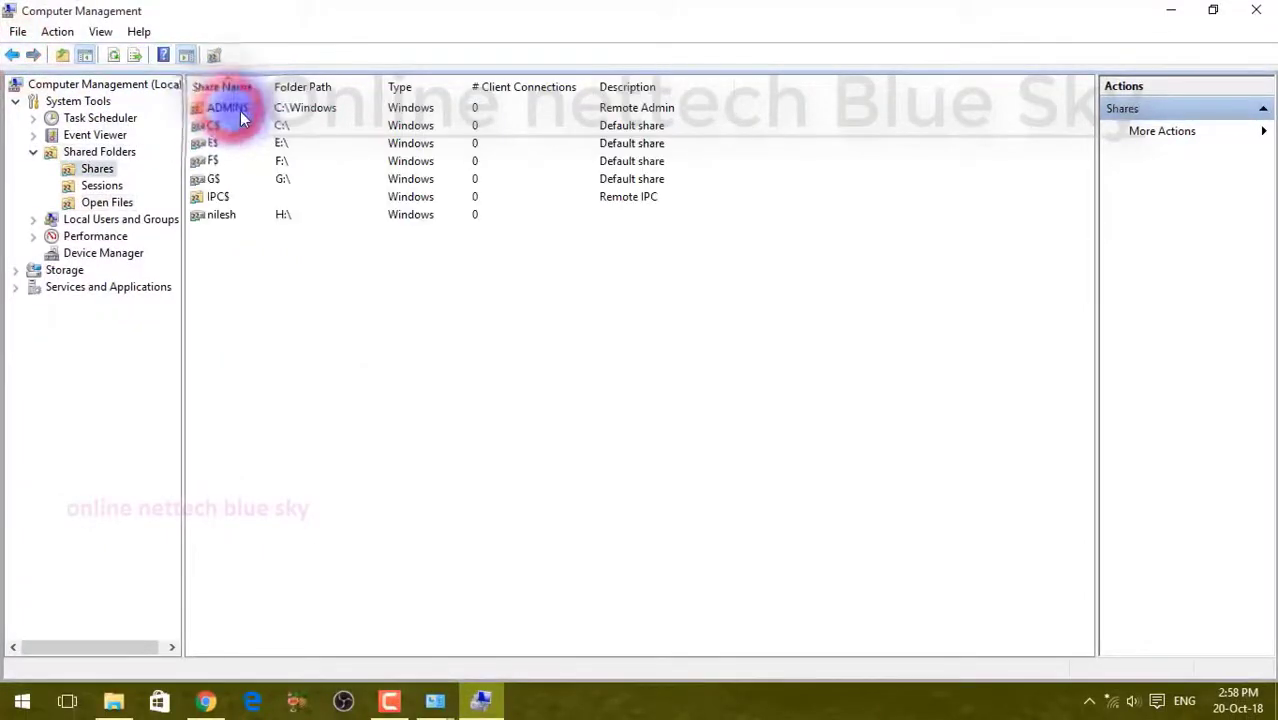
pyautogui.click(235, 195)
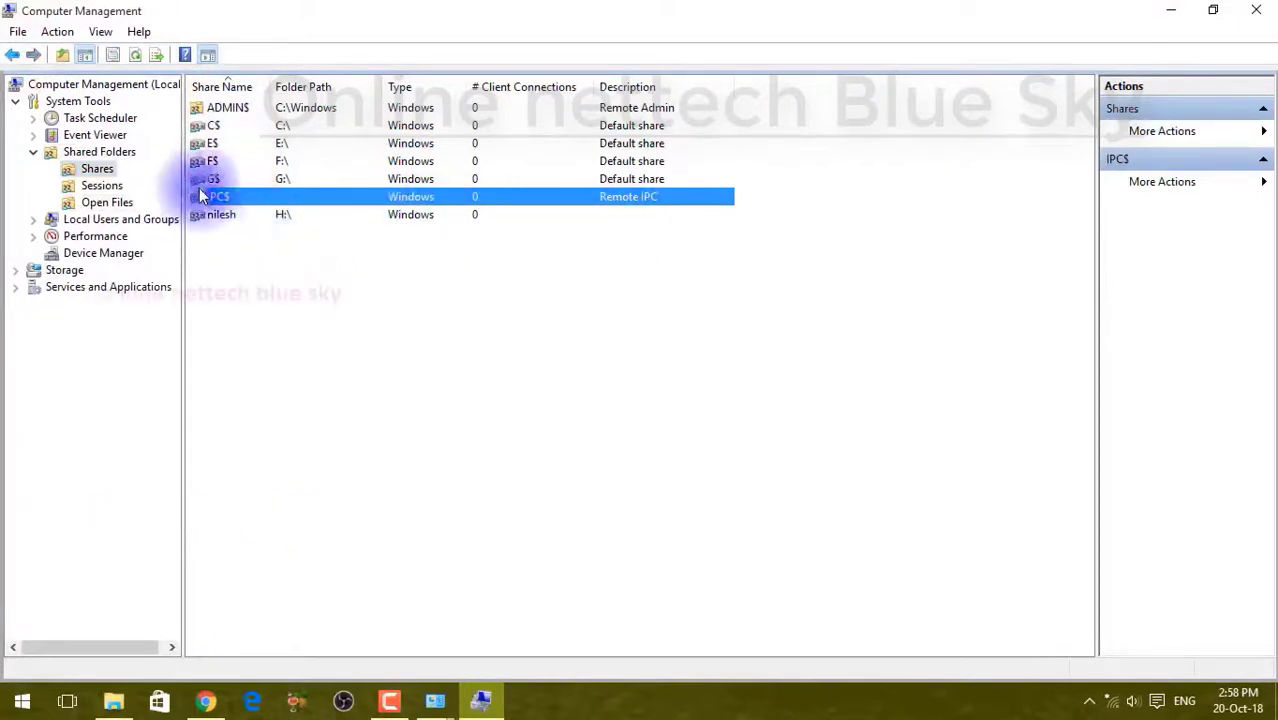
# - Go back through the visited views to Event Viewer, and list the contents of Shared Folders and System Tools
pyautogui.click(12, 60)
pyautogui.click(12, 60)
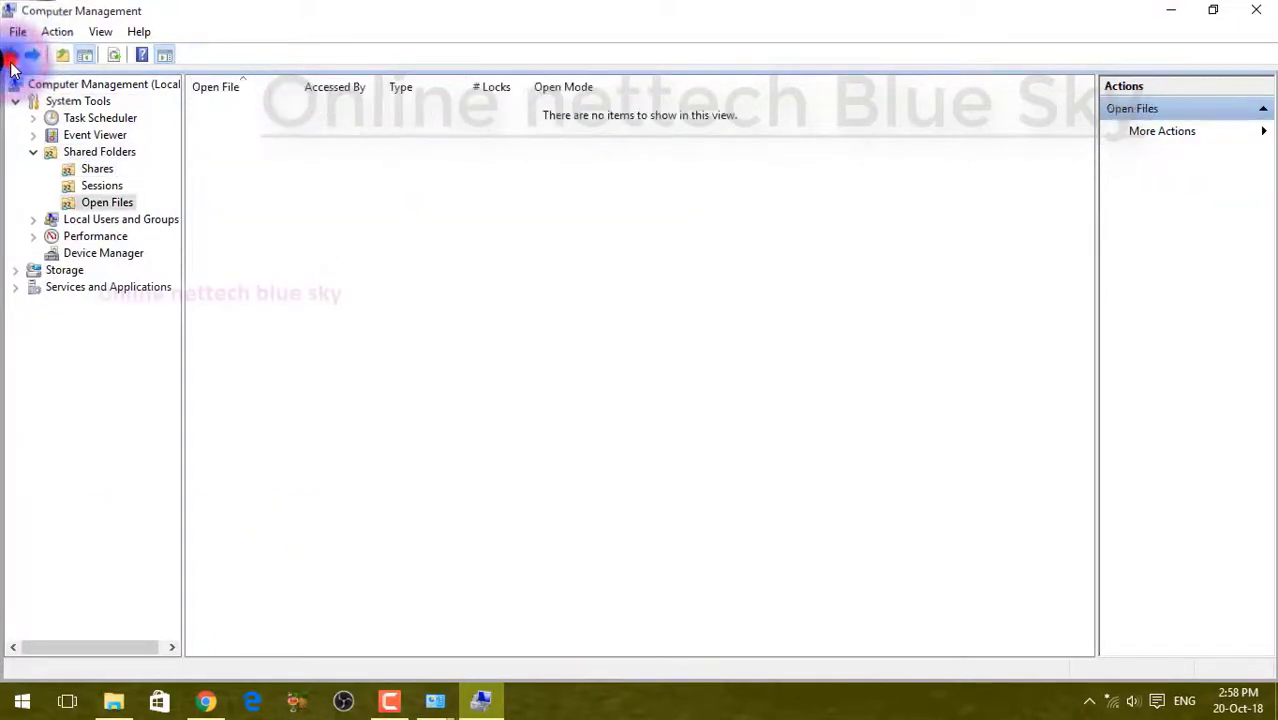
pyautogui.click(12, 60)
pyautogui.click(12, 58)
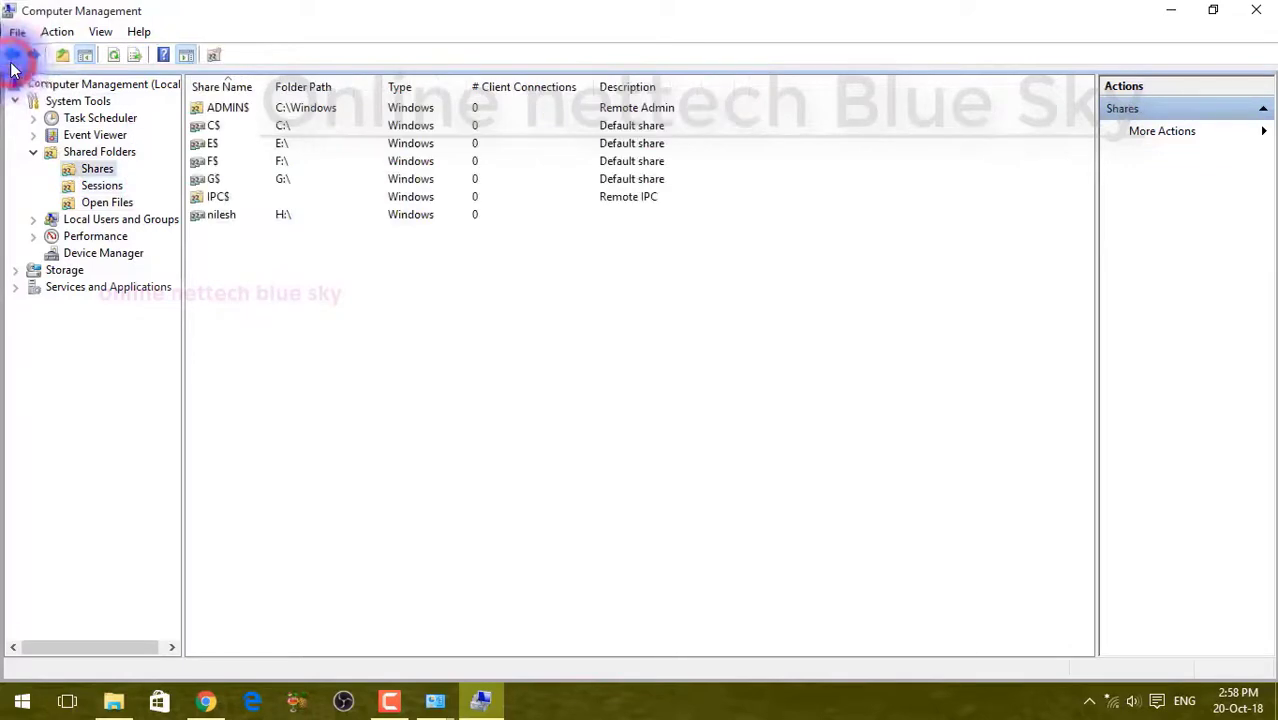
pyautogui.click(12, 58)
pyautogui.click(12, 60)
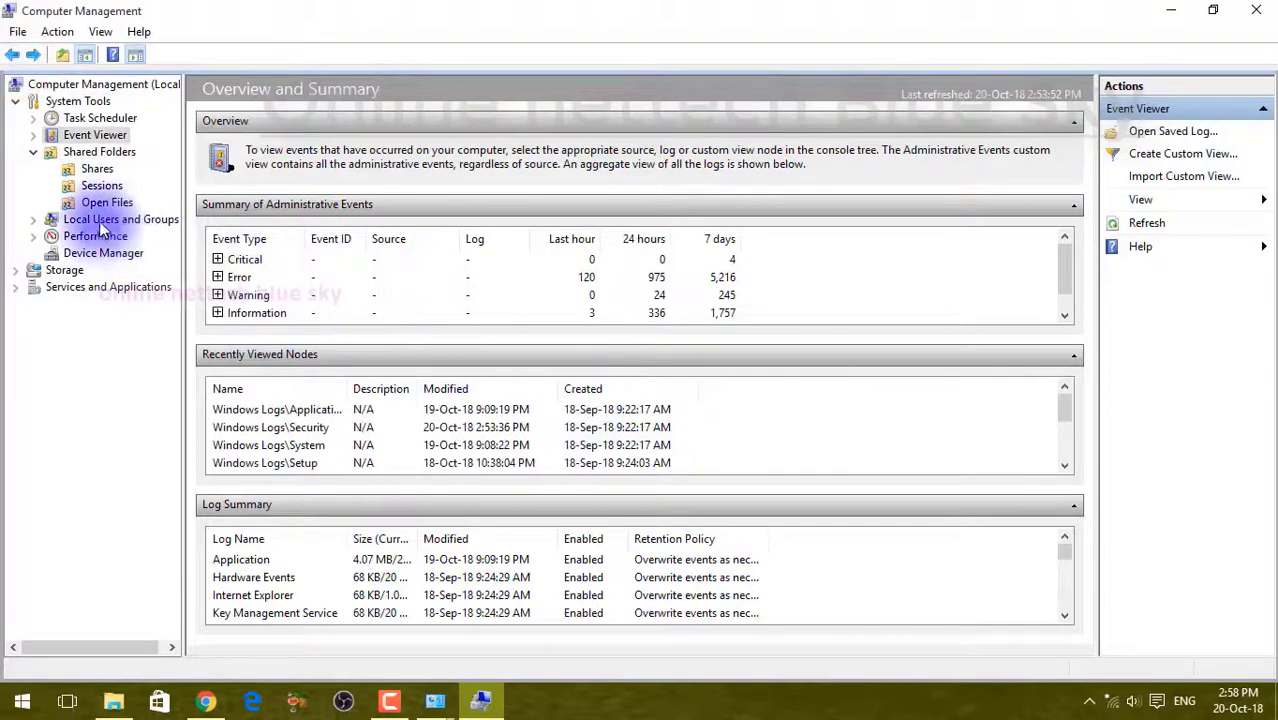
pyautogui.click(96, 153)
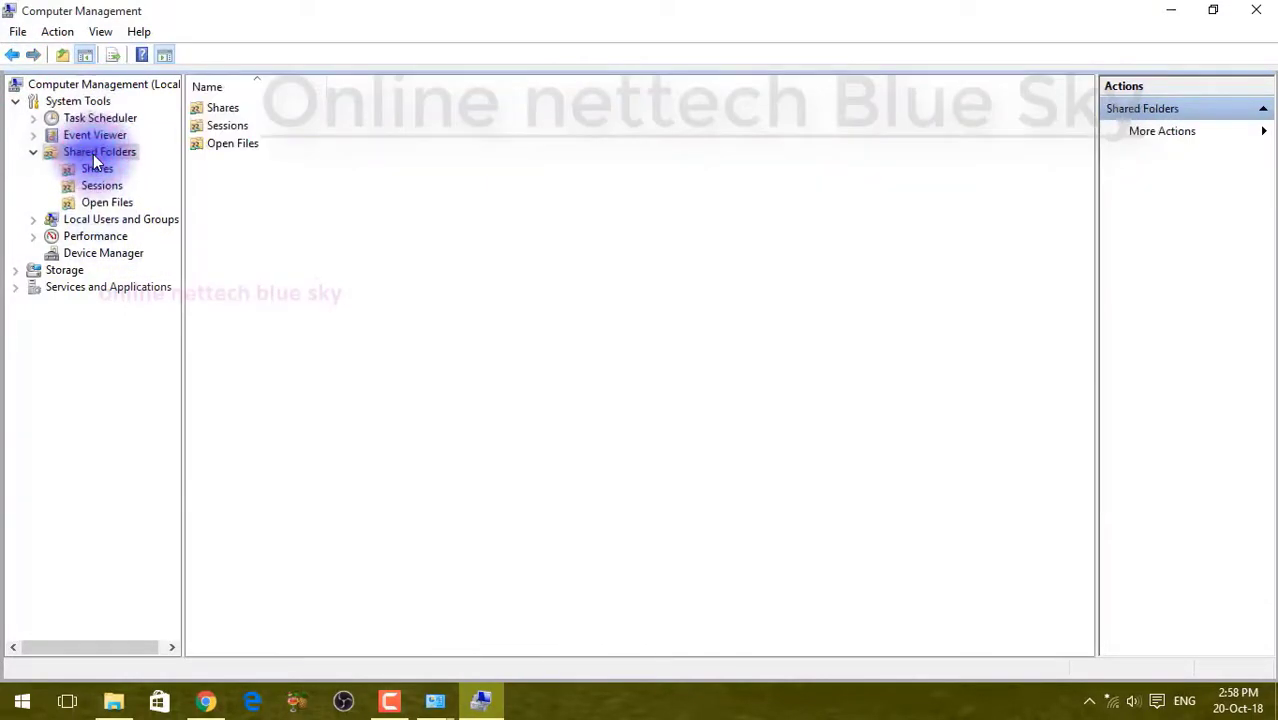
pyautogui.click(79, 103)
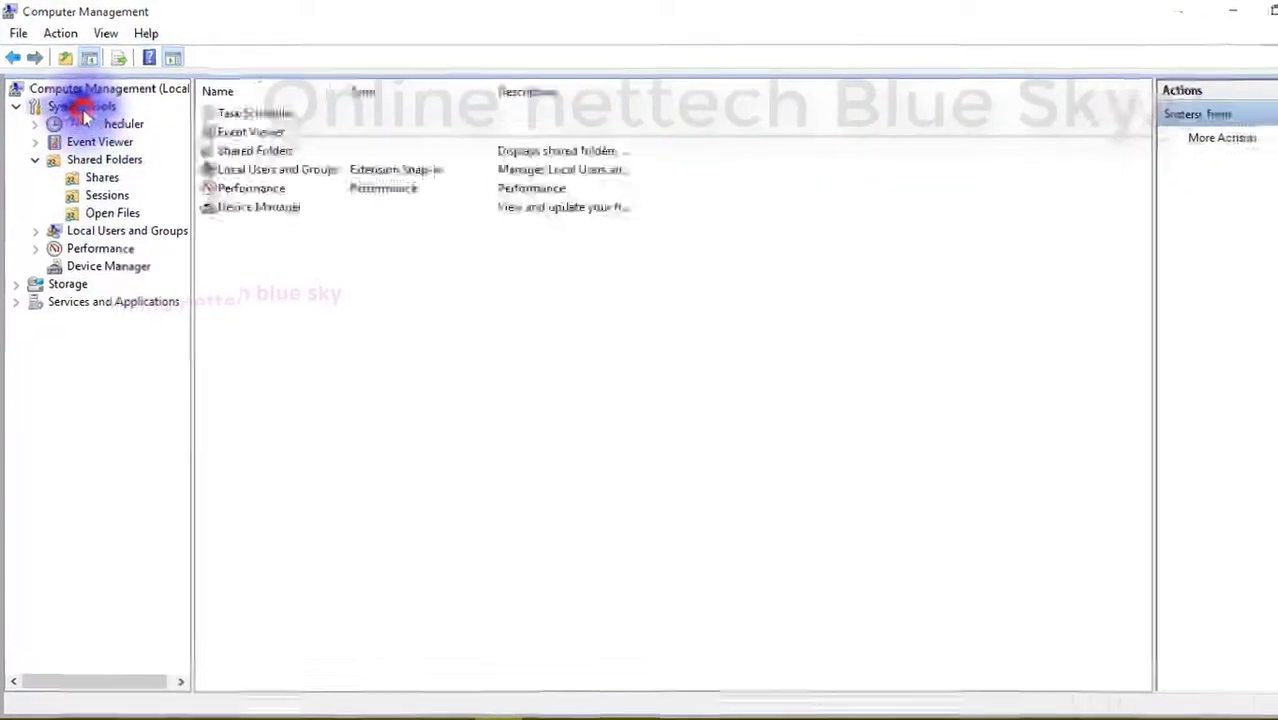